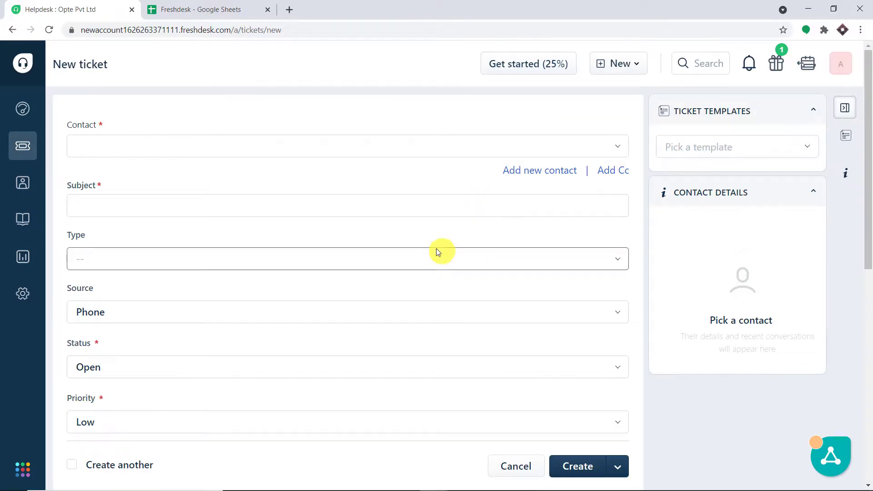
Review the existing ticket row in the Freshdesk spreadsheet in Google Sheets
click(230, 8)
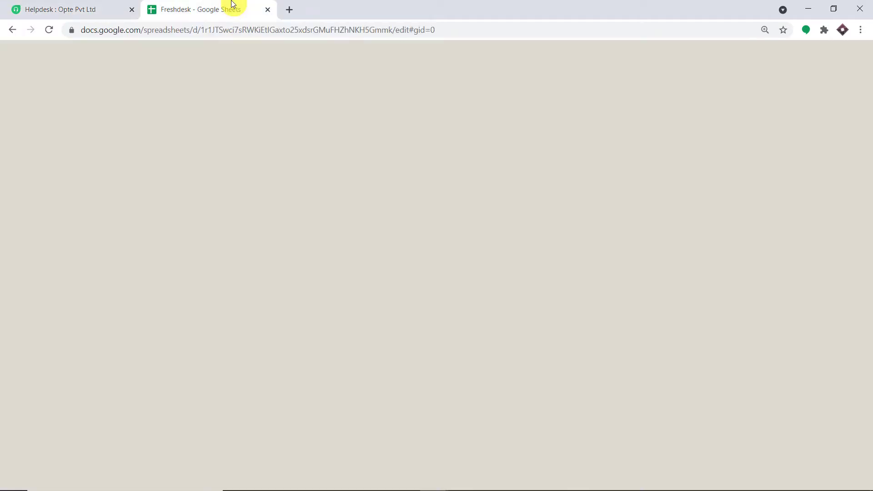
click(21, 9)
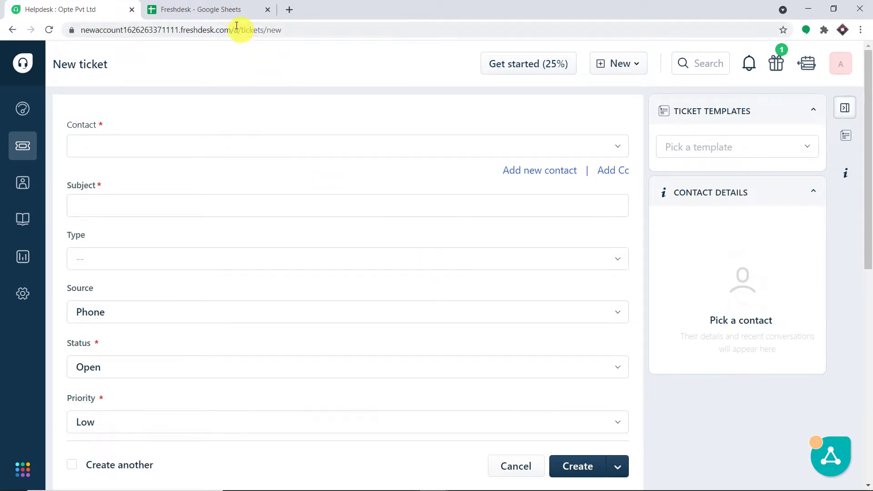
click(226, 8)
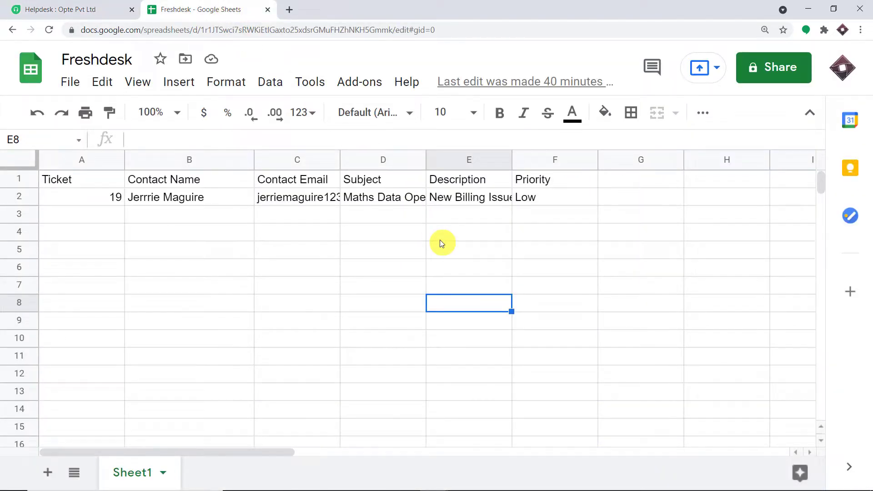
Switch back to the Freshdesk new ticket form, choose the customer's contact and enter "Tipping system" as the subject
click(99, 4)
click(164, 142)
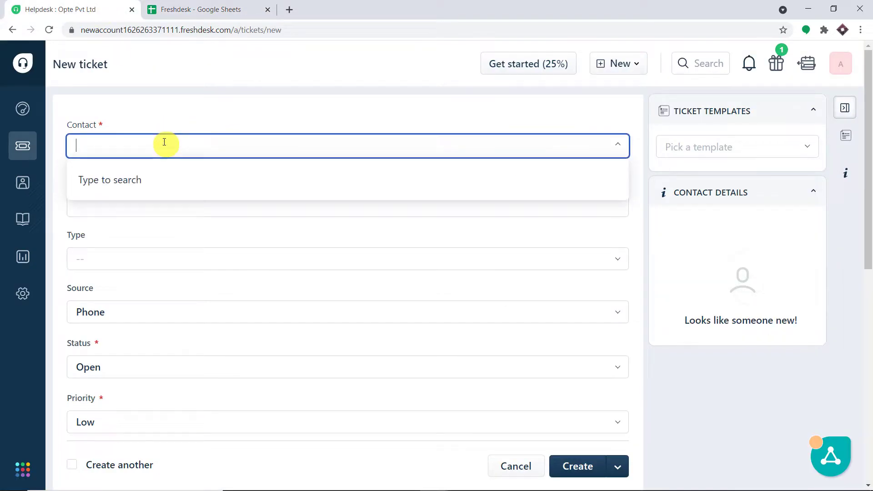
text(ra)
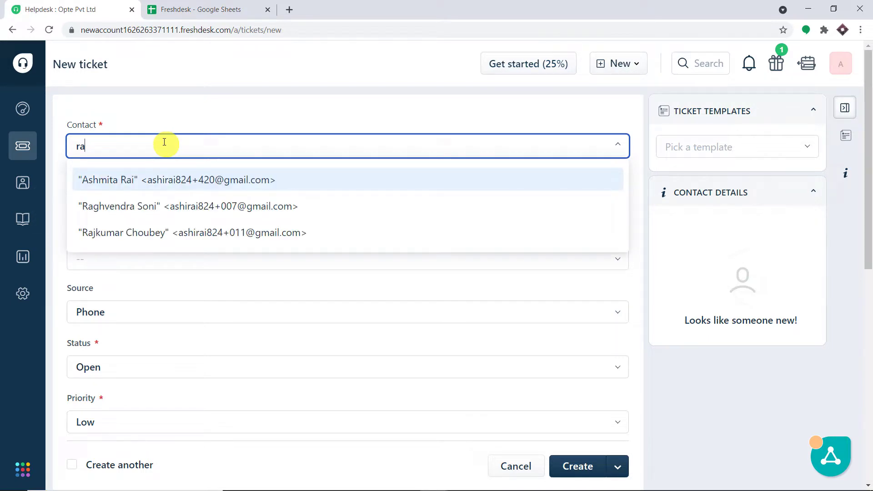
click(165, 206)
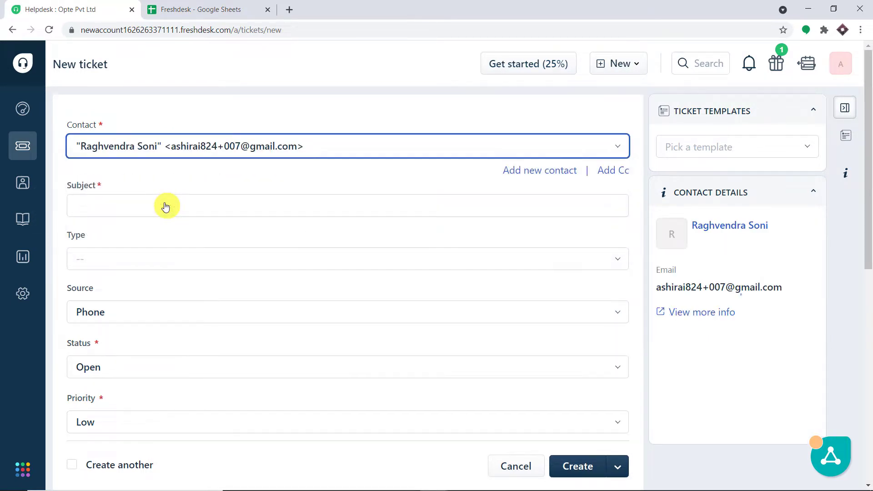
click(166, 204)
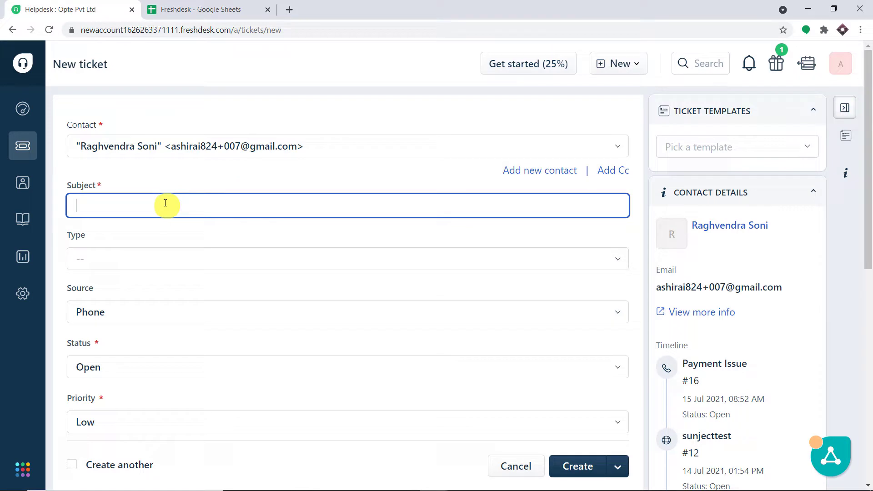
text(Tipping system)
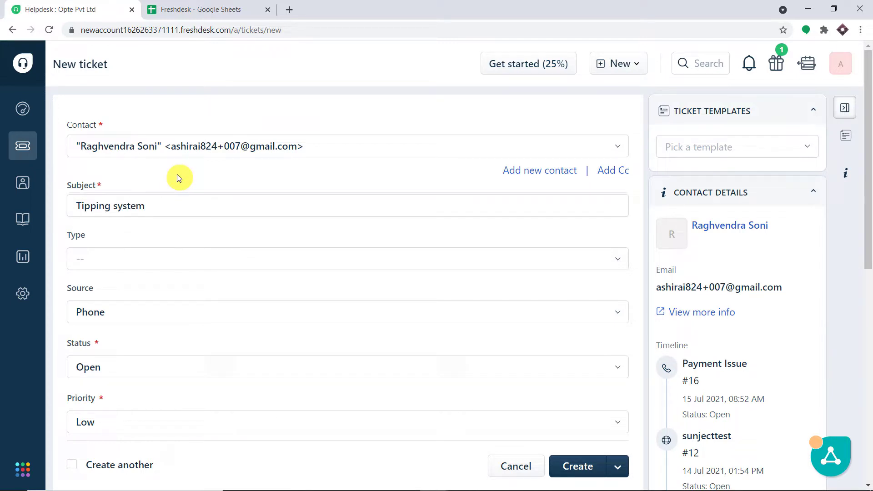
Set the ticket type to Problem
click(189, 260)
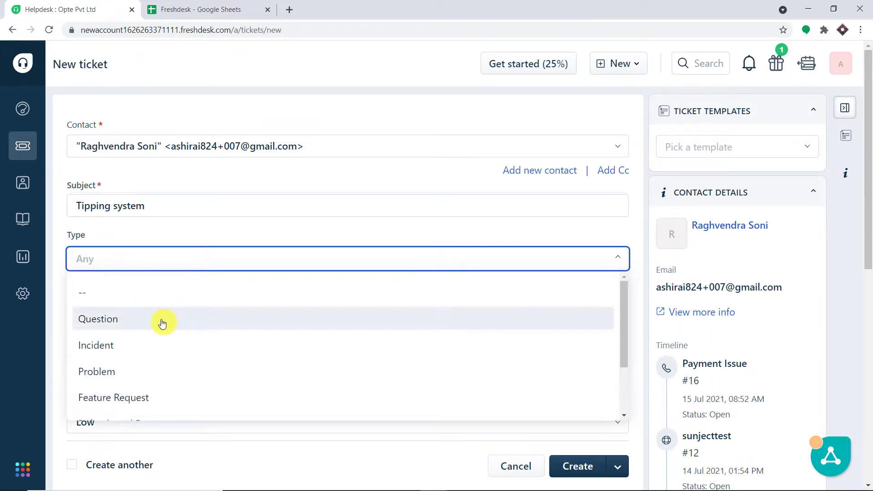
click(162, 323)
click(189, 260)
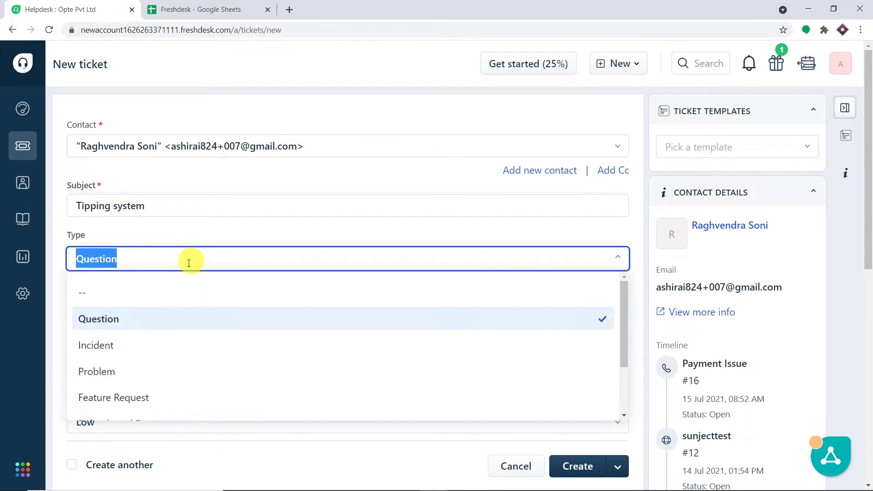
click(168, 372)
Select Phone as the ticket source and Open as its status
scroll(227, 236, down, 3)
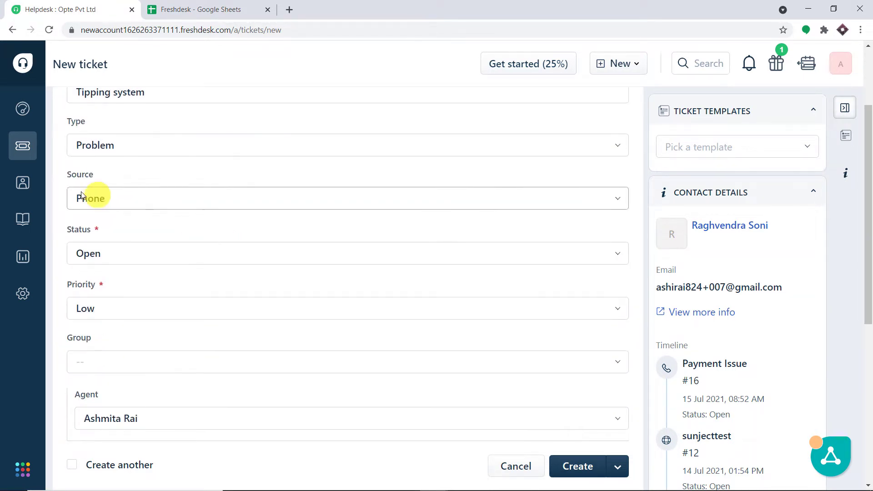
click(147, 200)
click(151, 233)
click(143, 259)
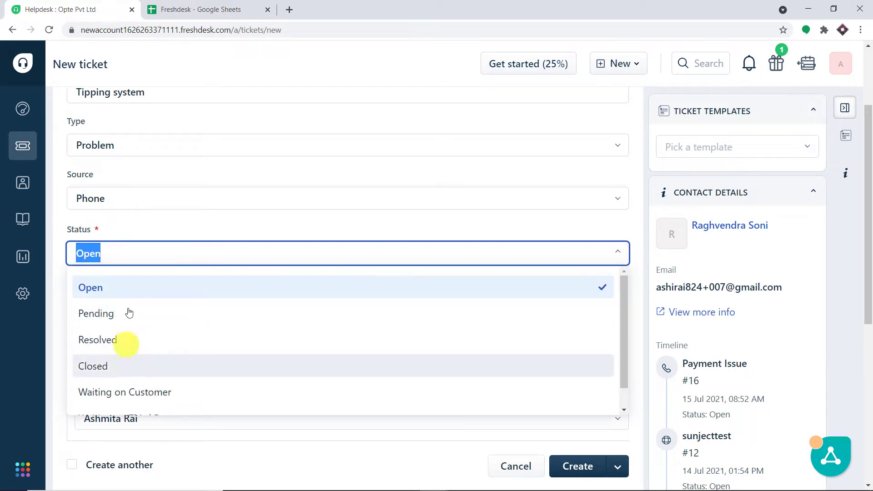
click(141, 293)
Set the ticket priority to High and assign it to the Billing group
scroll(196, 257, down, 1)
click(169, 250)
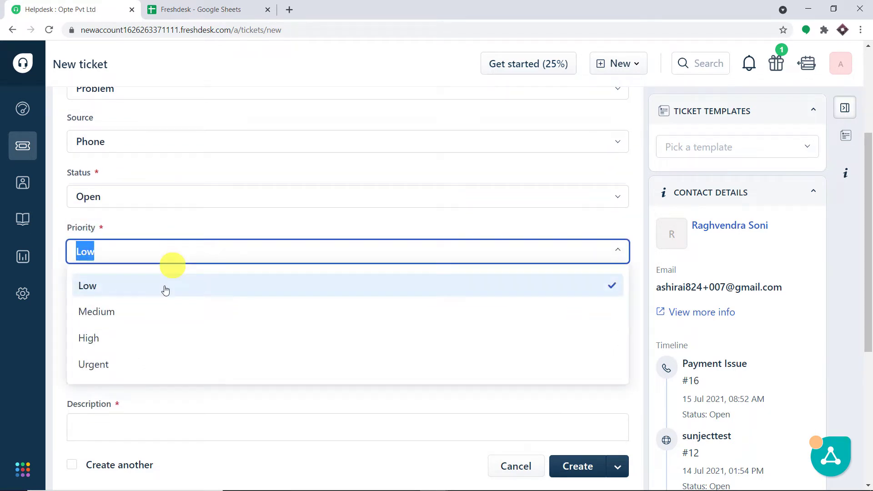
click(152, 336)
scroll(234, 224, down, 2)
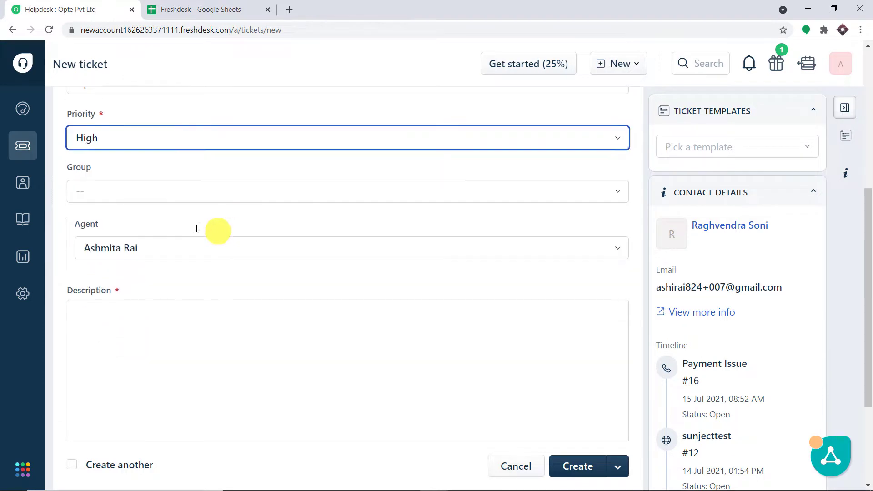
click(153, 195)
click(140, 279)
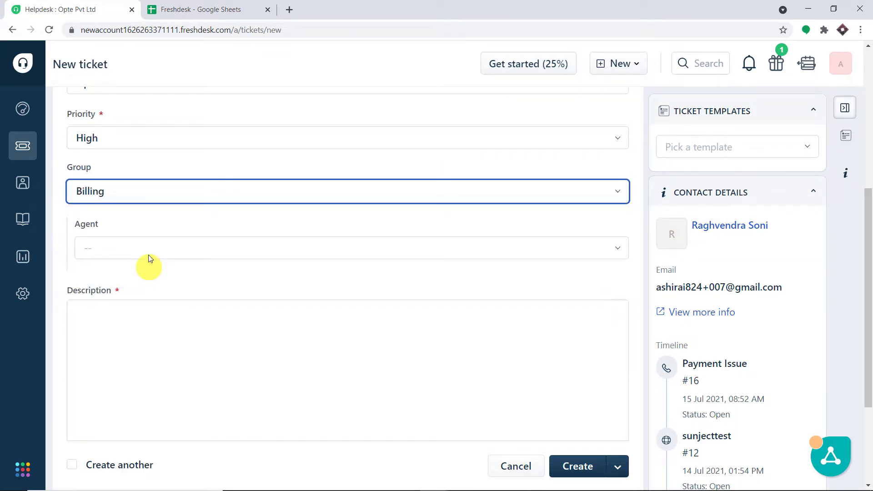
Check the agent options for the ticket and the details of the signed-in account
click(146, 248)
click(173, 220)
scroll(173, 220, down, 2)
scroll(664, 172, up, 3)
click(840, 64)
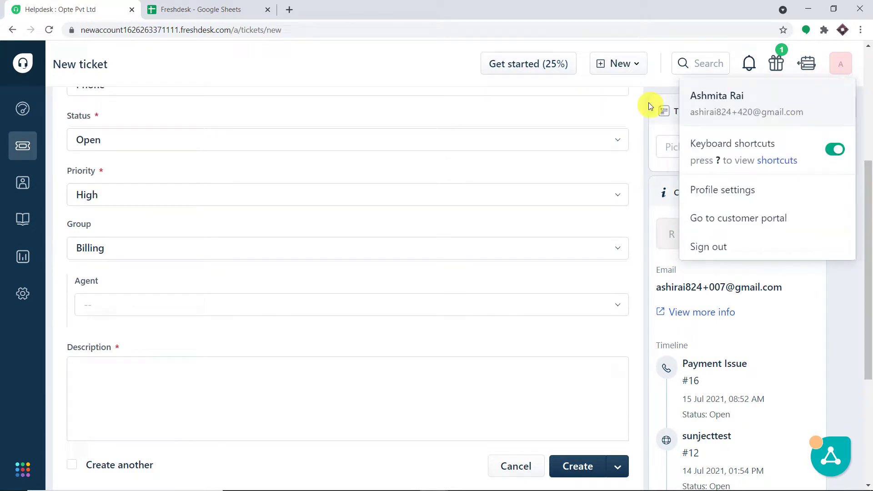
Enter the description "Tipping system is not working" and create the ticket
scroll(521, 203, down, 3)
click(189, 202)
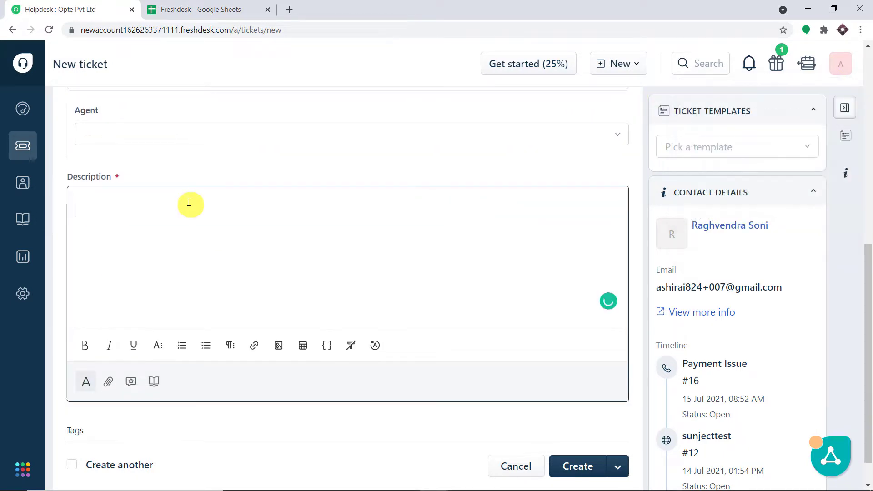
text(Tipping syst)
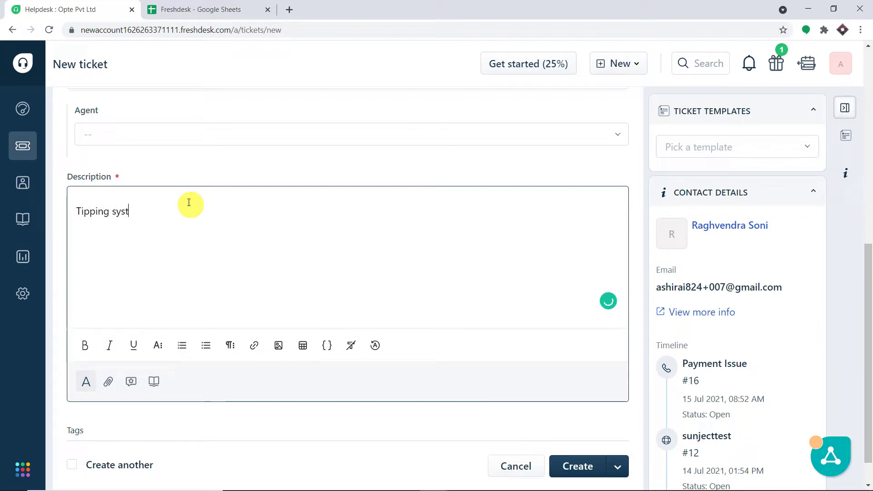
text(em is )
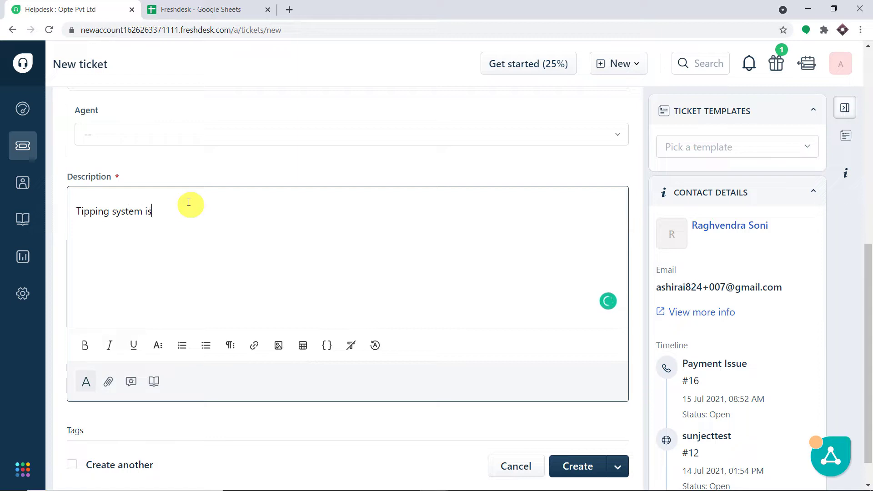
text(not working)
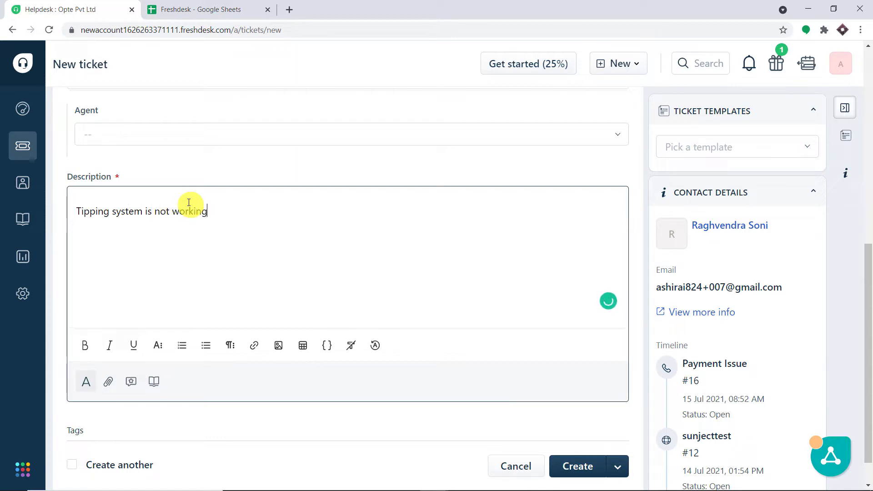
scroll(218, 213, down, 1)
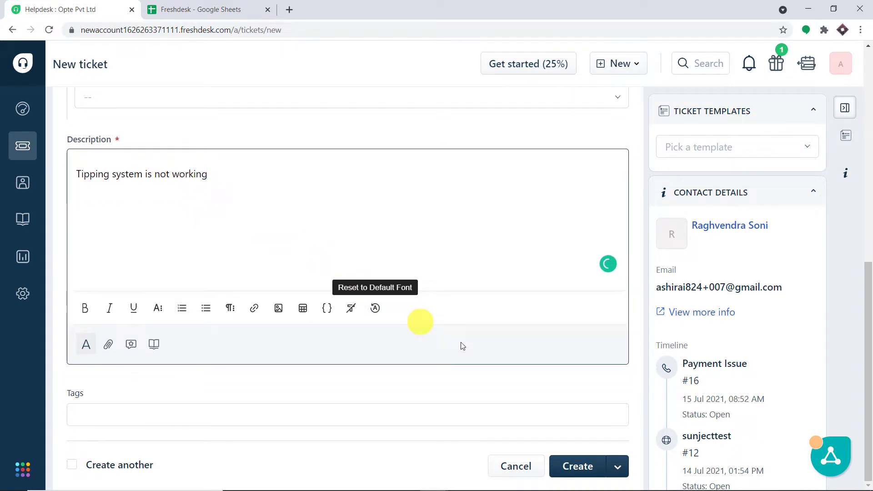
click(580, 463)
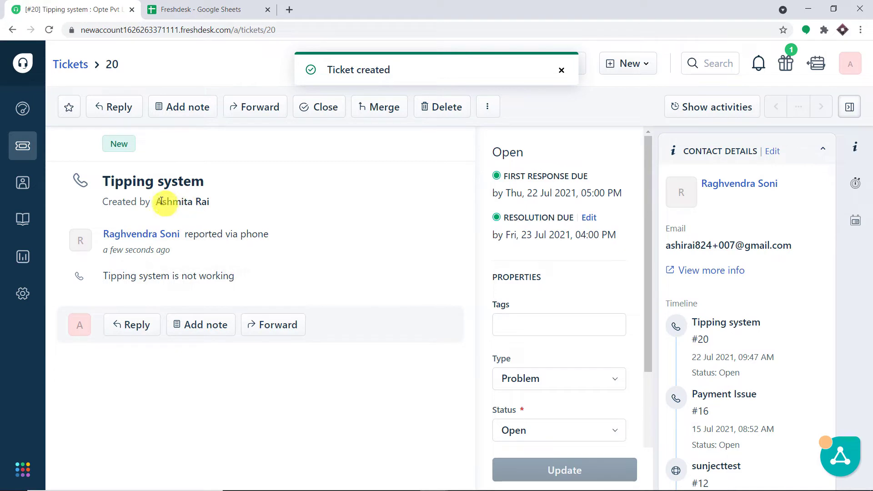
Check the created ticket's author, then switch to Google Sheets and examine row 3 from the Ticket to the Priority column
drag(156, 201, 229, 205)
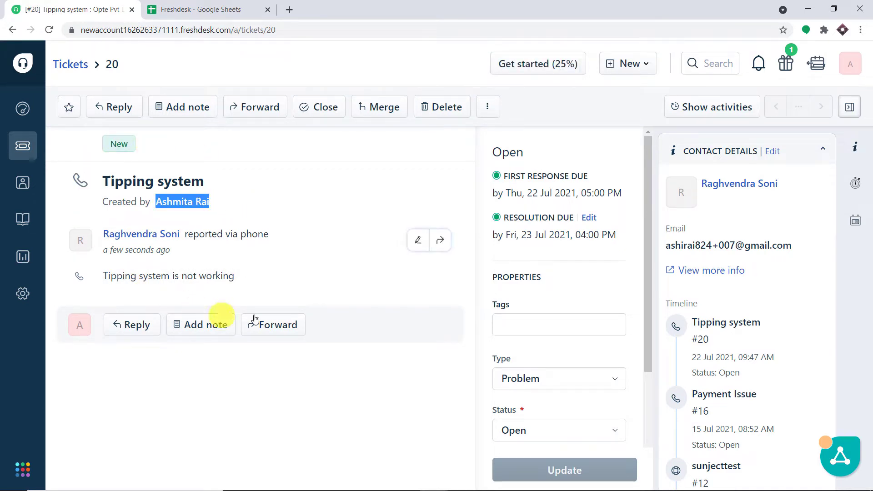
click(227, 5)
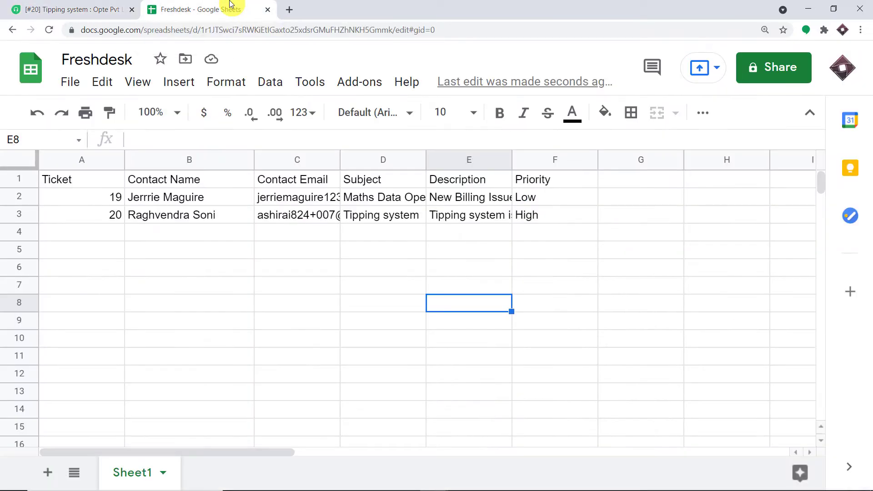
click(89, 219)
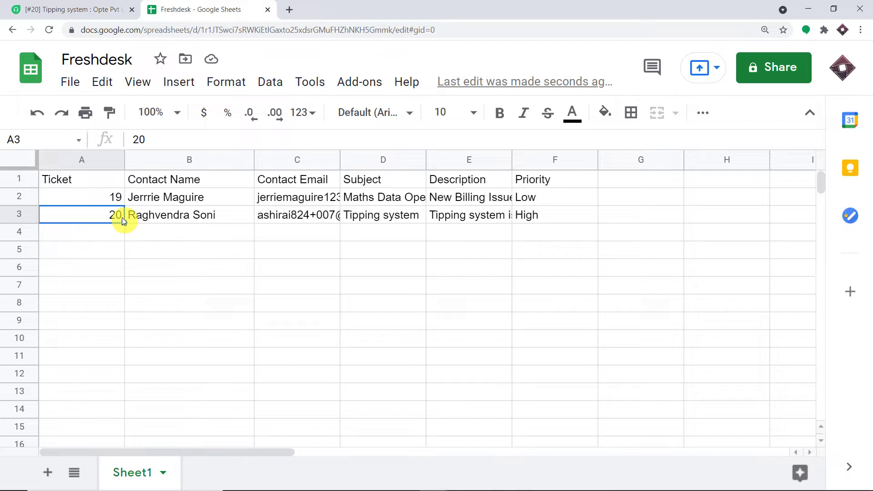
click(168, 219)
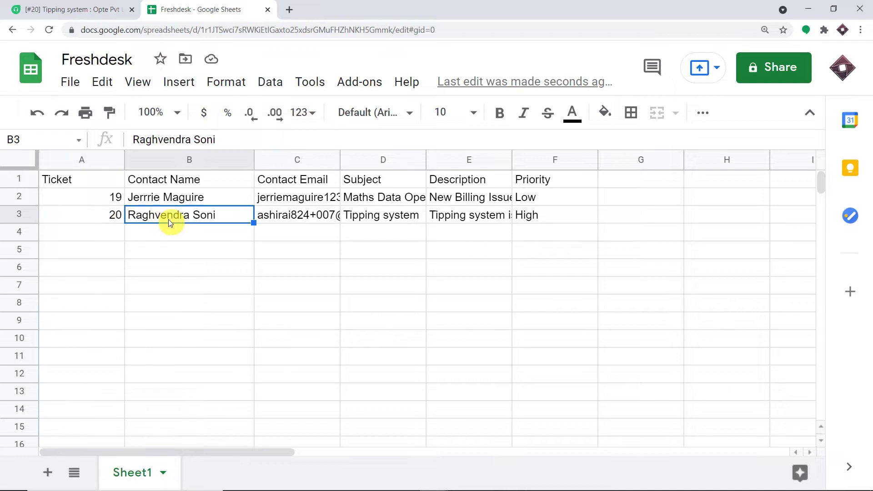
click(310, 215)
click(386, 223)
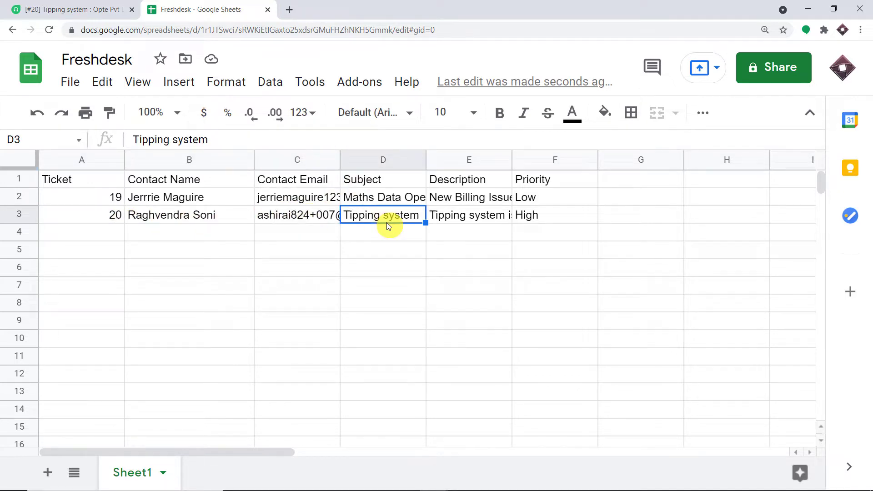
click(461, 214)
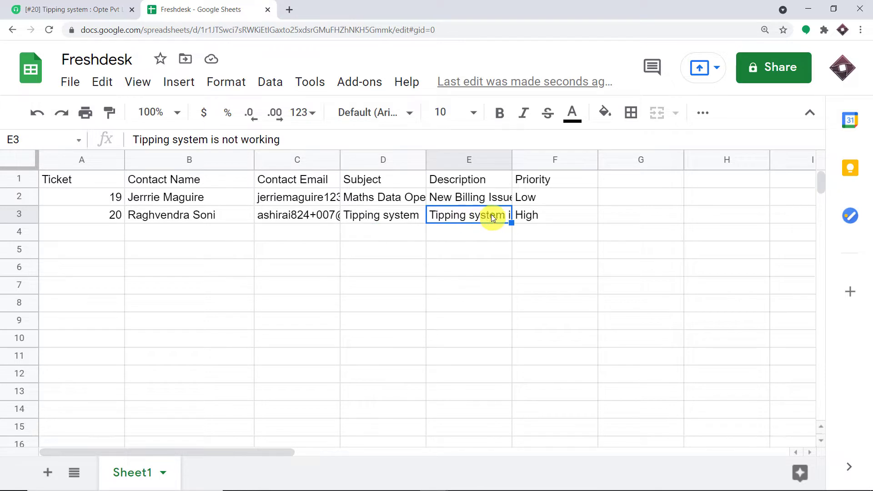
click(556, 219)
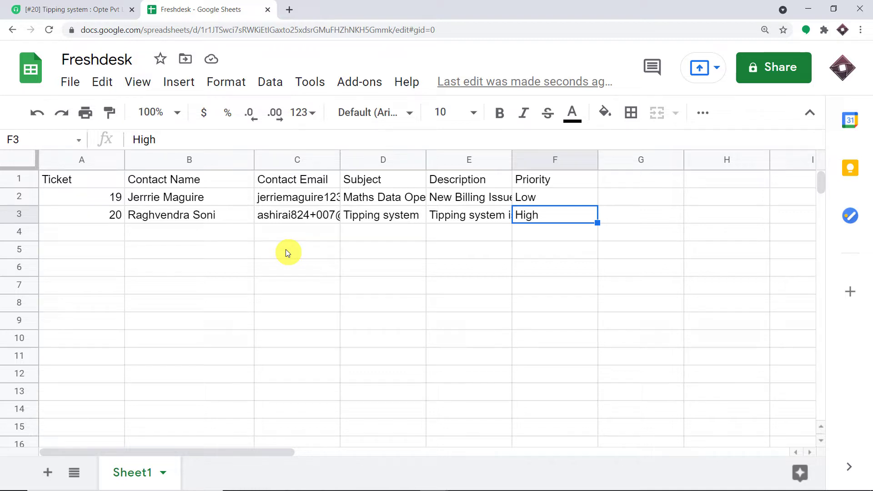
Open pabbly.com in a new browser tab and sign in to the Pabbly account
click(292, 13)
text(p)
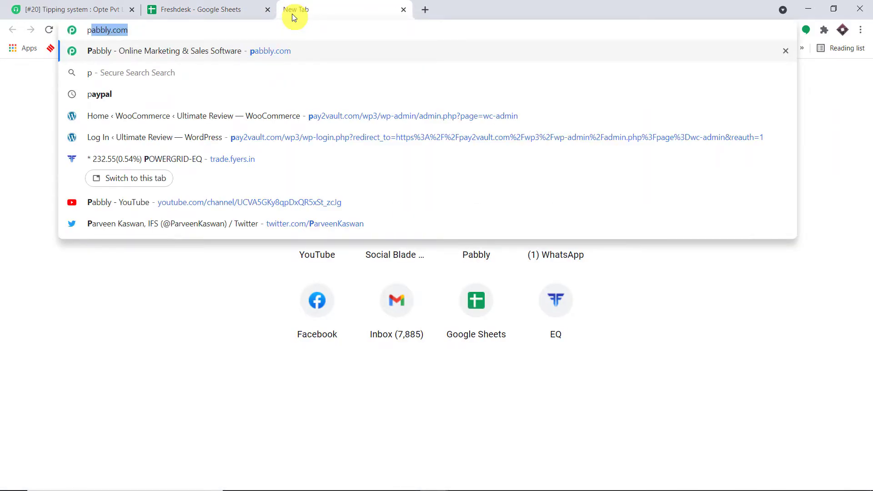
key(Return)
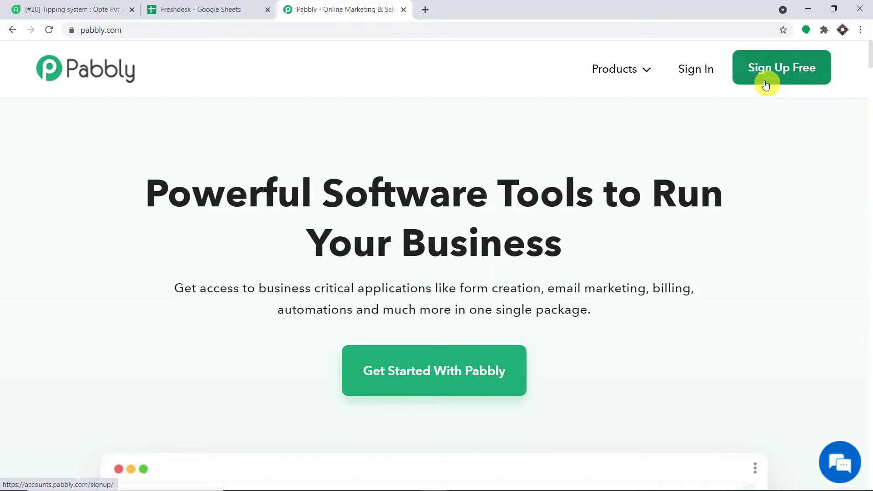
click(691, 73)
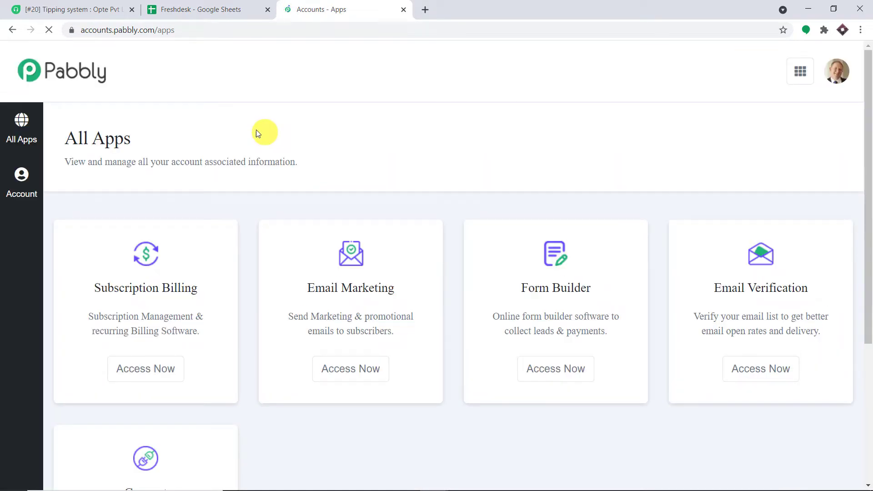
Open Pabbly Connect and create a workflow named "Freshdesk to Google Sheets"
scroll(607, 136, down, 4)
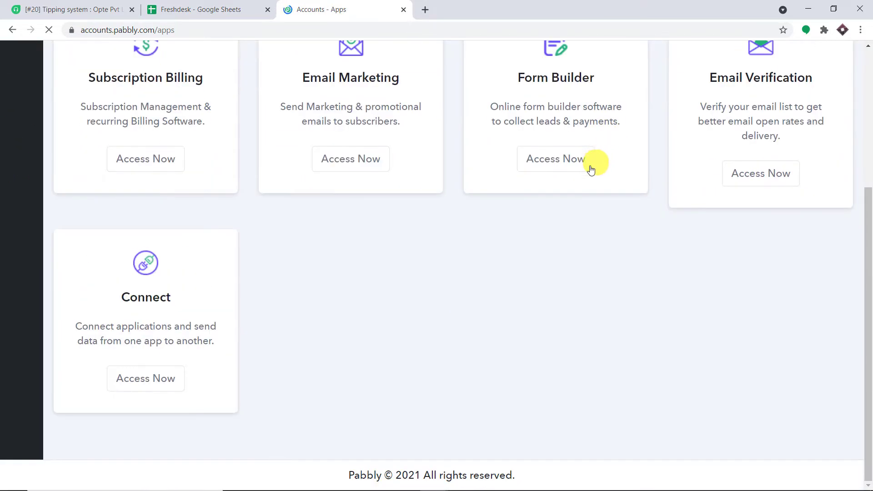
click(170, 375)
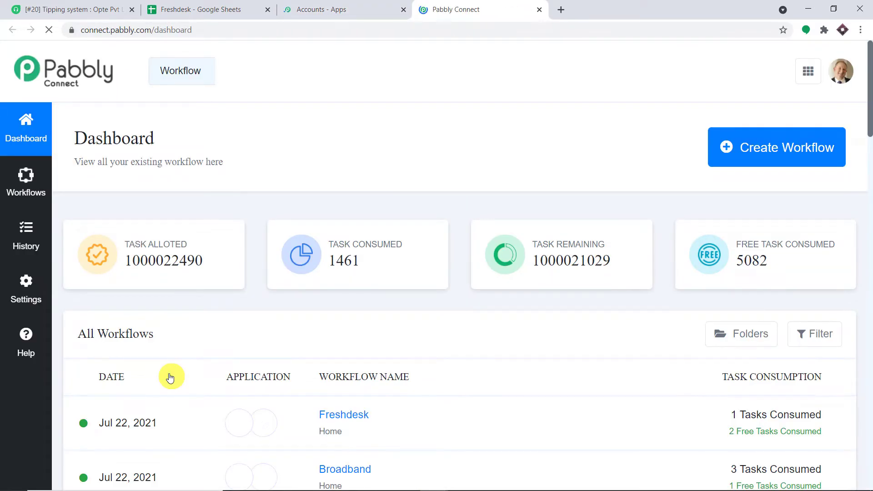
click(738, 160)
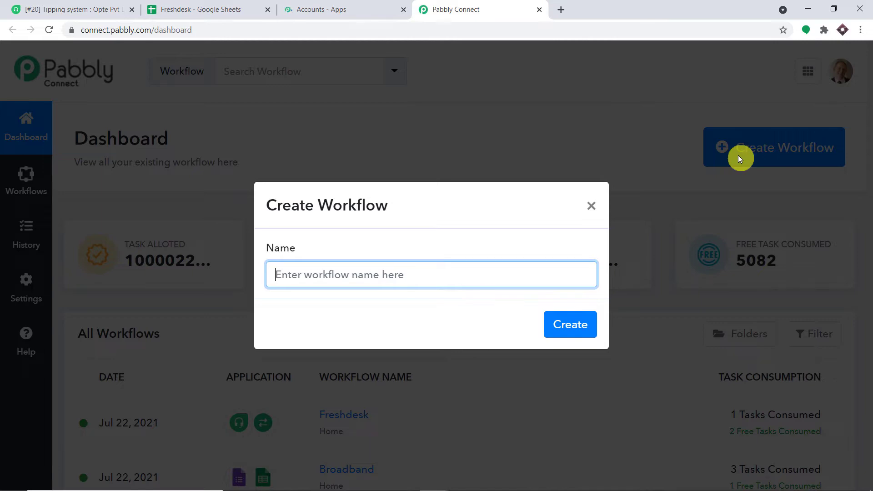
text(Fres)
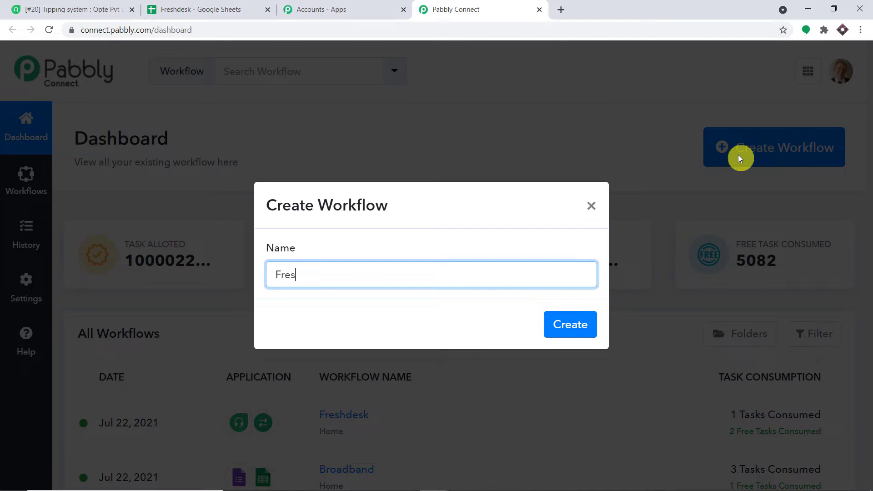
text(hdesk to )
text(G)
text(oog)
key(BackSpace)
text(ogle Sheets)
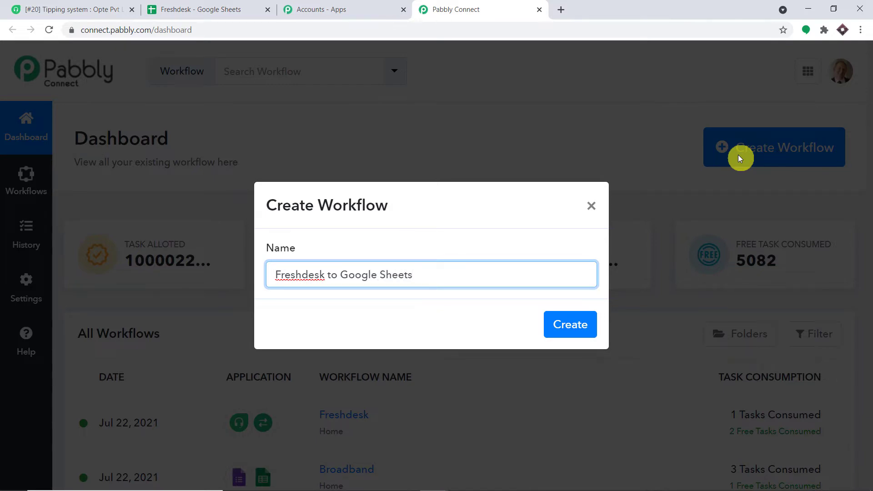
click(584, 321)
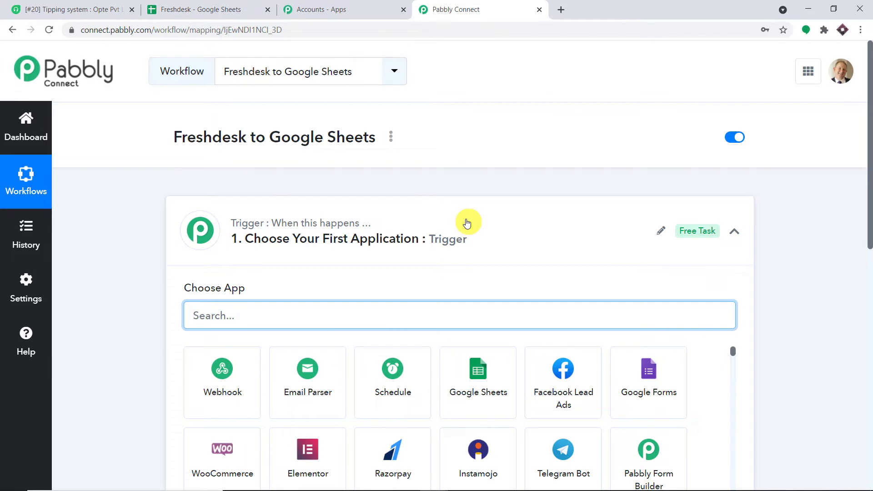
Set the workflow's trigger application to Freshdesk with the trigger event New Ticket
click(467, 223)
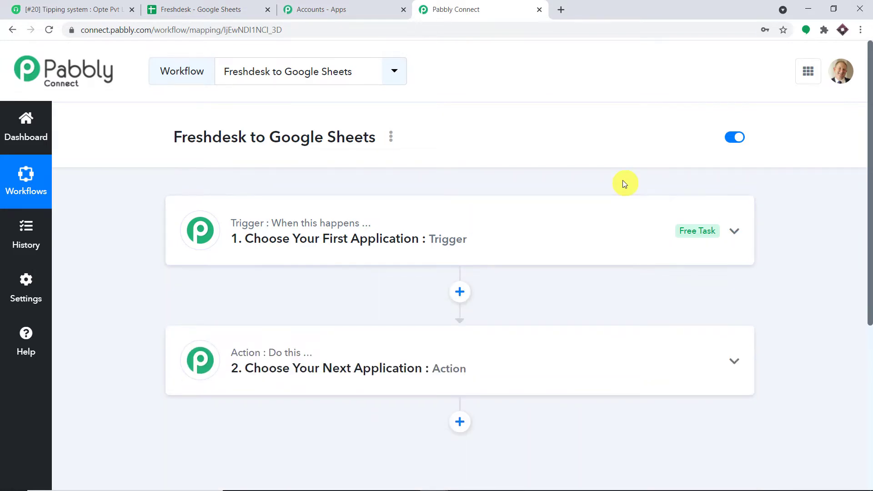
scroll(622, 180, down, 3)
scroll(620, 181, up, 1)
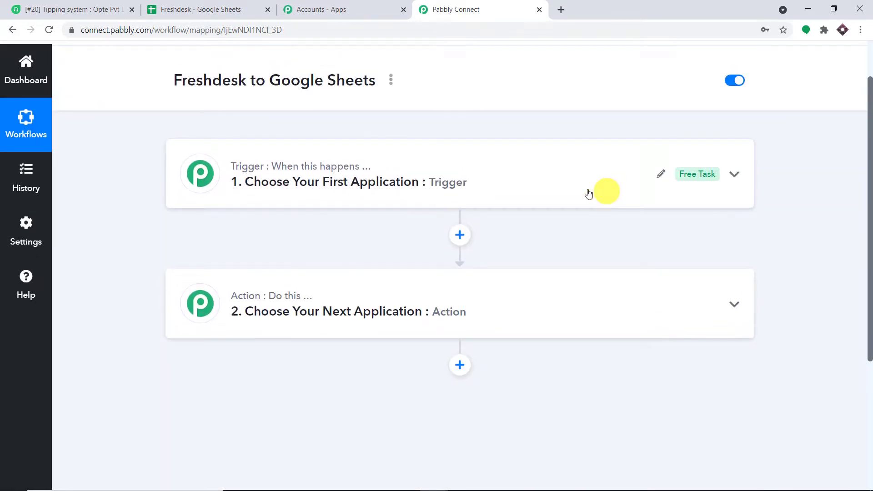
click(470, 189)
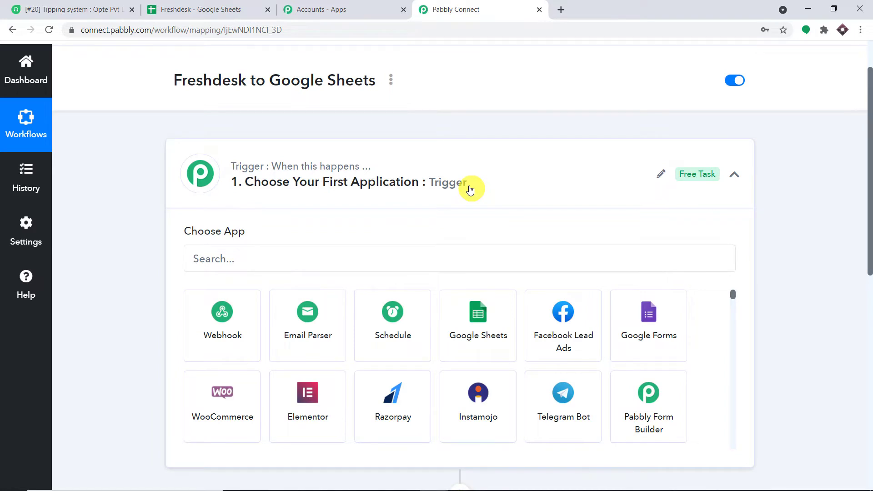
click(365, 260)
text(fres)
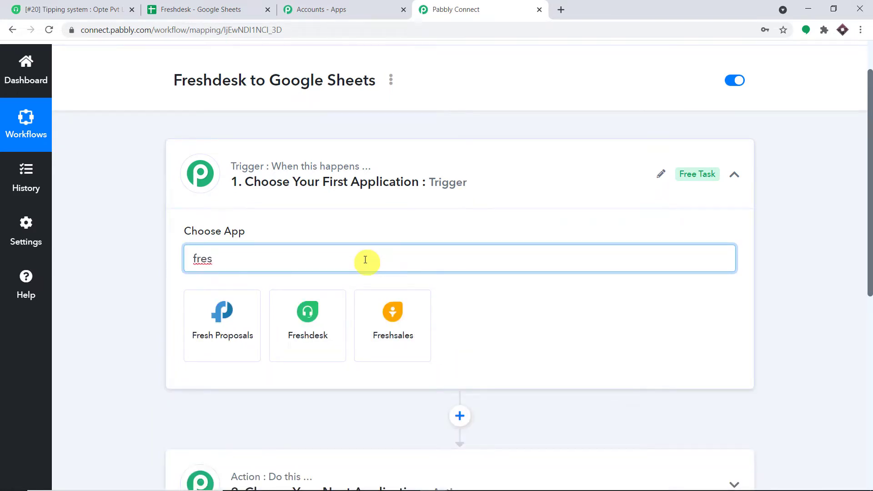
click(323, 319)
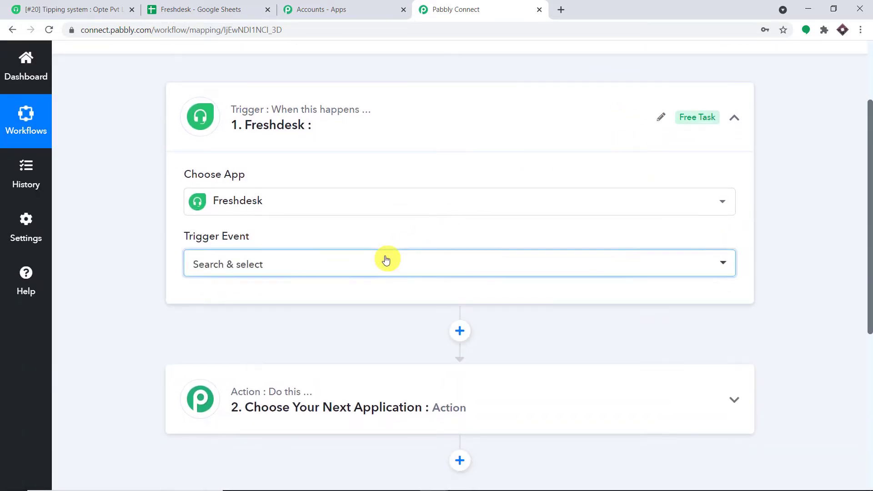
click(386, 260)
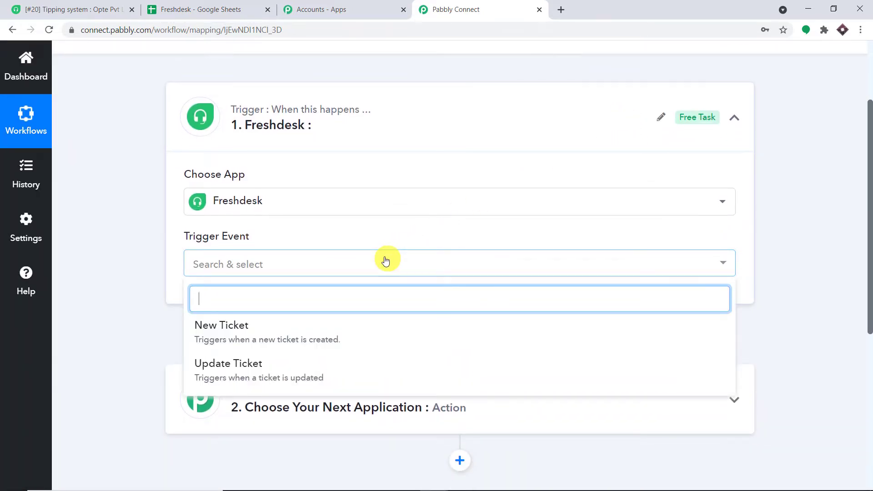
click(290, 328)
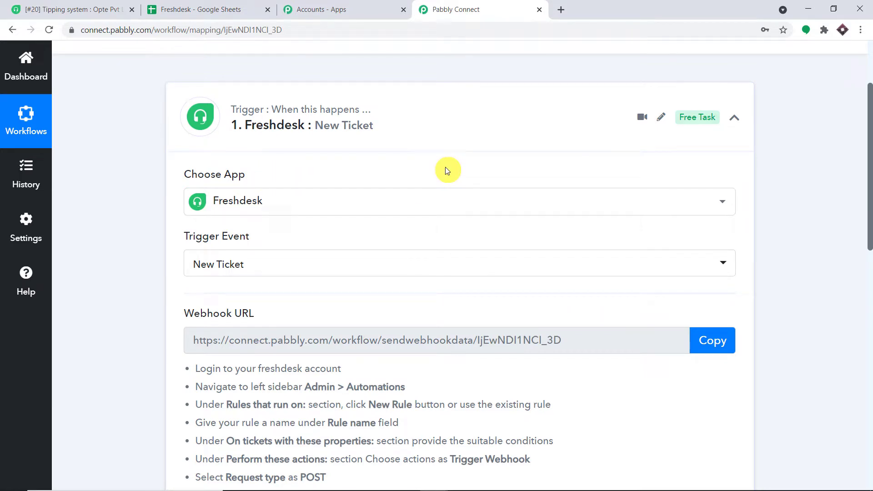
Read the trigger's webhook setup instructions up to Admin > Automations, and check the signed-in account in Freshdesk
scroll(452, 165, down, 4)
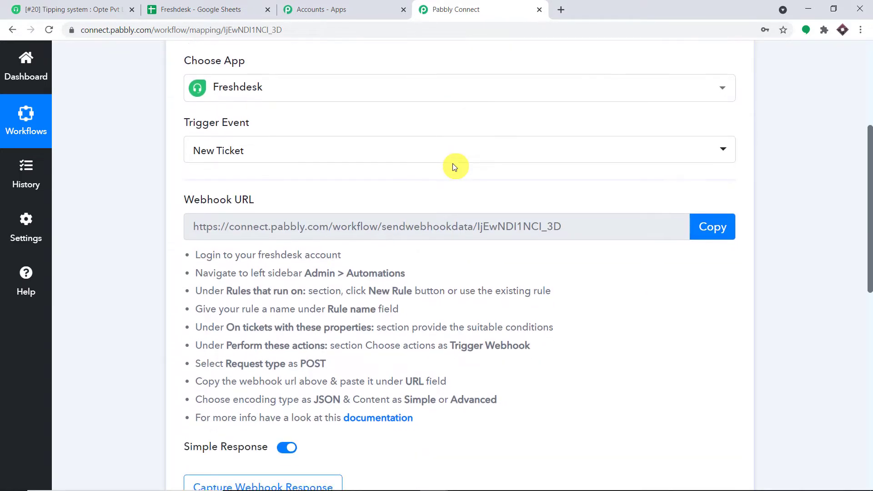
drag(367, 198, 481, 362)
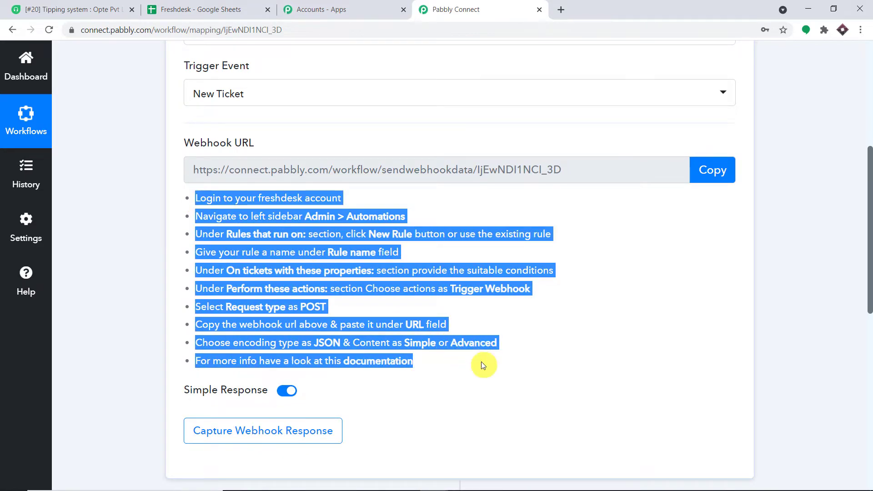
click(391, 202)
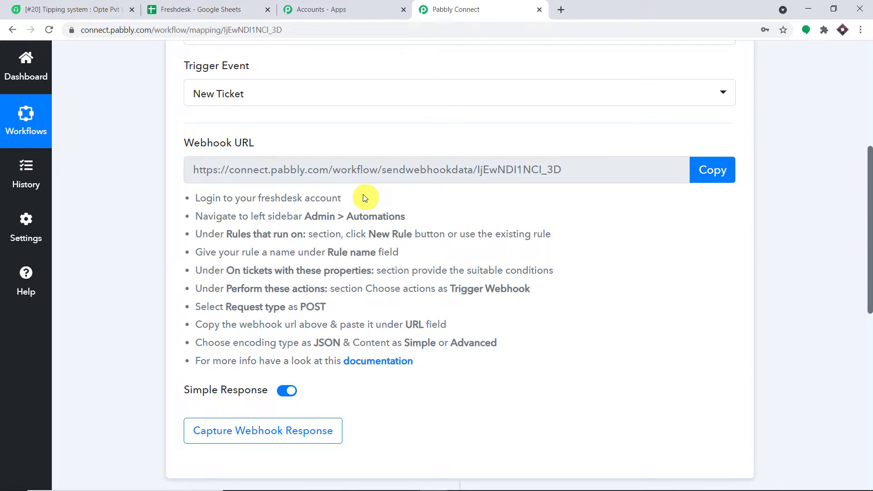
drag(364, 199, 191, 198)
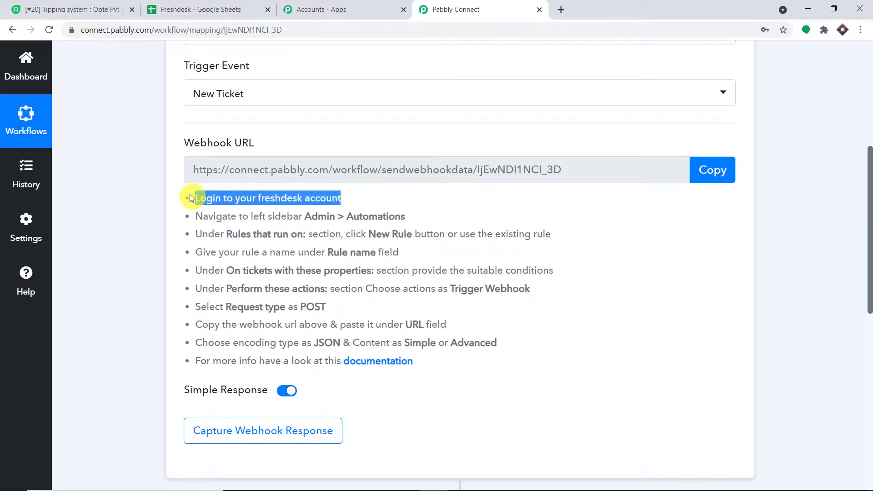
click(114, 9)
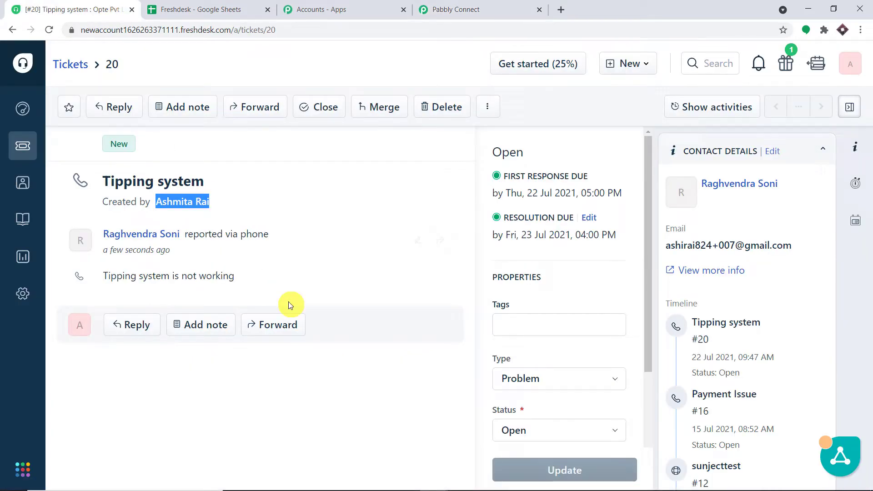
click(472, 5)
drag(404, 217, 295, 217)
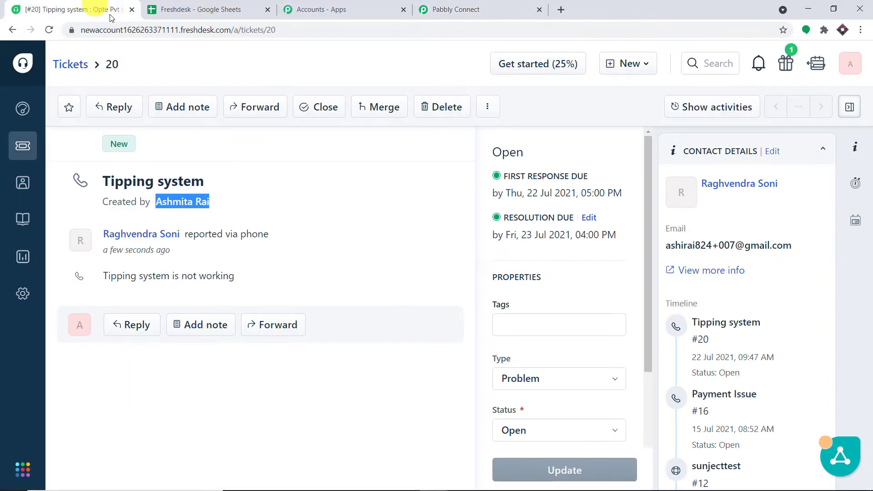
click(93, 9)
click(851, 66)
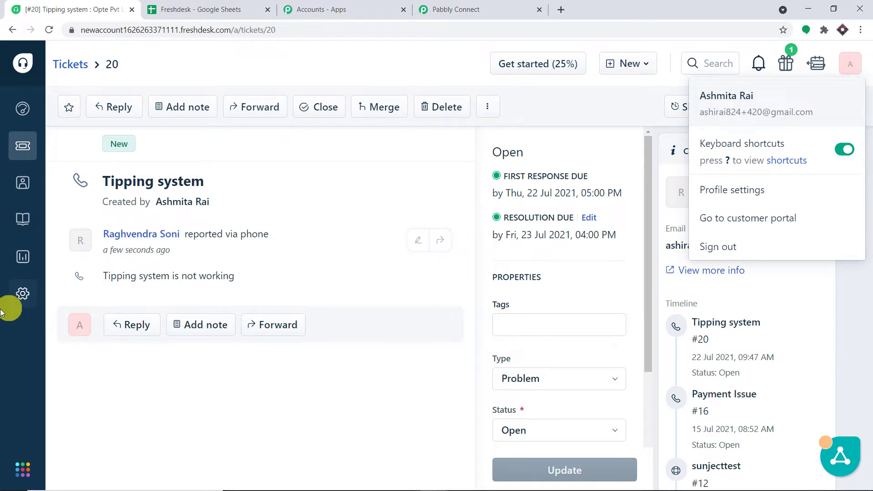
Search the Freshdesk admin settings for "aut" and open the Automations page
click(20, 296)
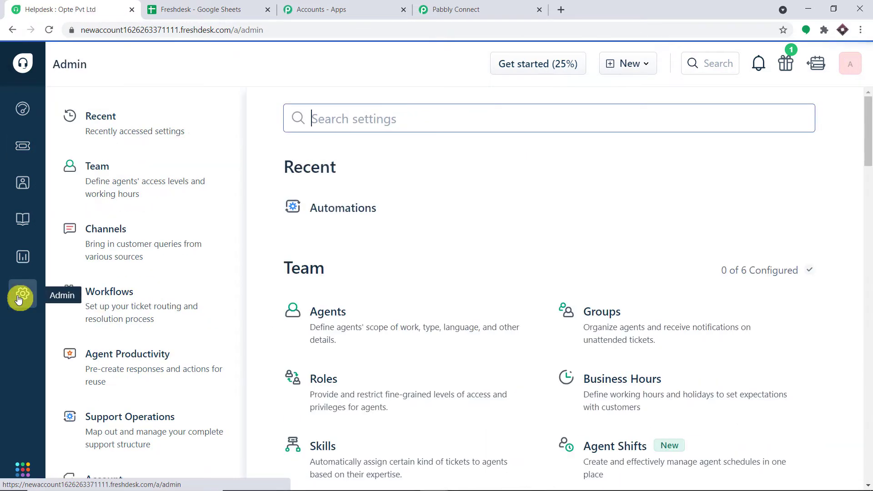
scroll(672, 192, down, 5)
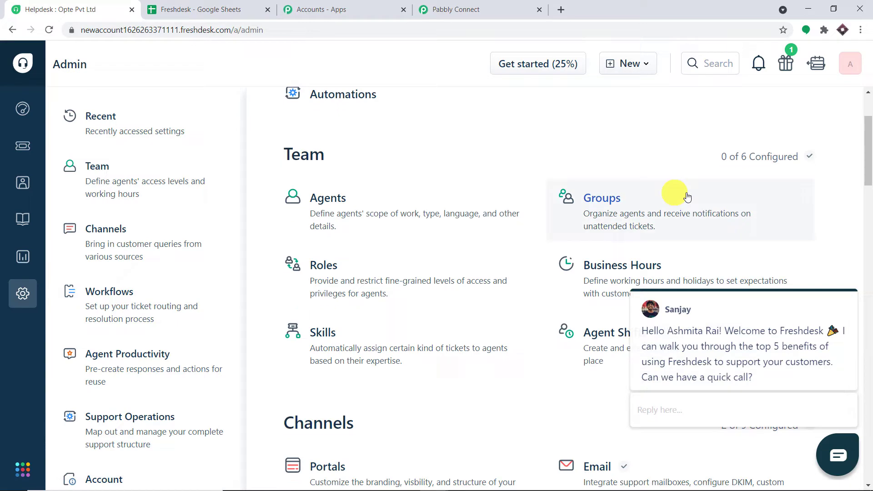
scroll(711, 204, down, 4)
scroll(714, 203, up, 9)
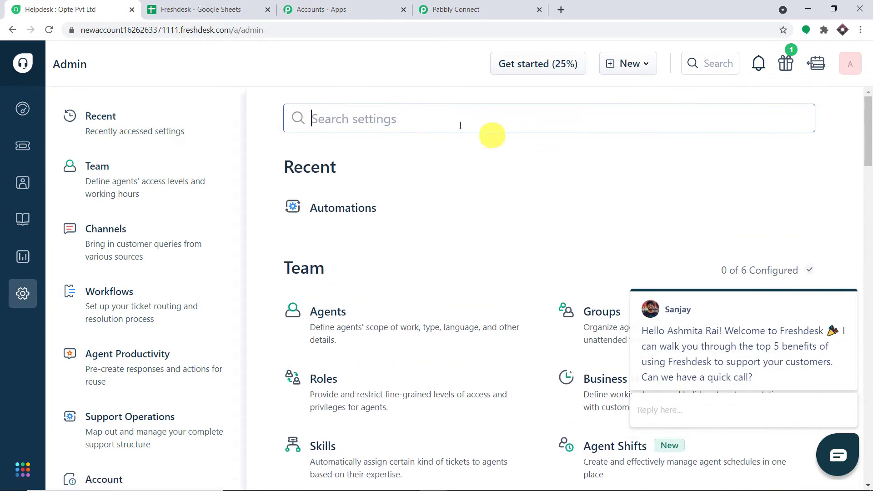
click(437, 125)
text(aut)
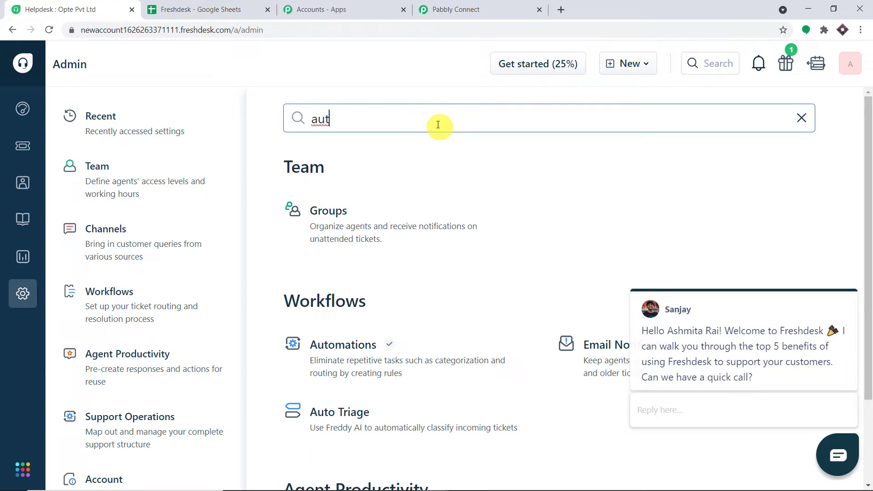
click(363, 347)
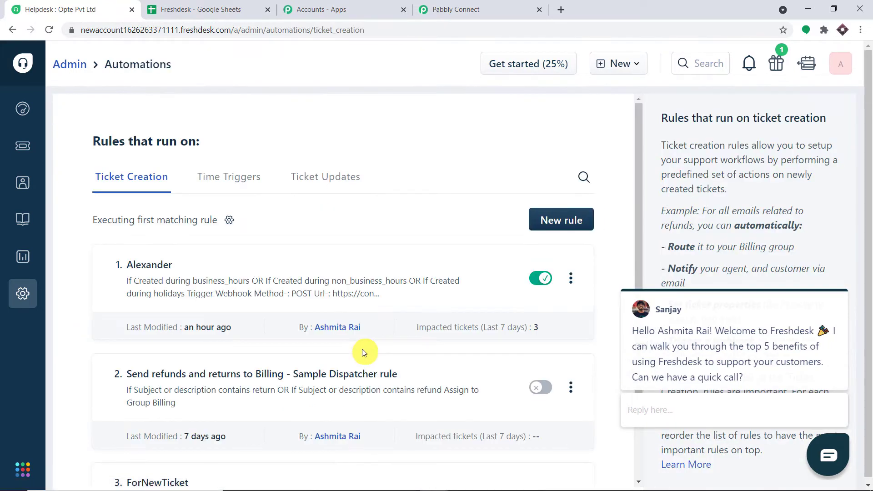
Check the rule instruction in Pabbly Connect, then start a new Freshdesk ticket creation rule named "Google Sheets"
click(473, 10)
drag(232, 234, 427, 232)
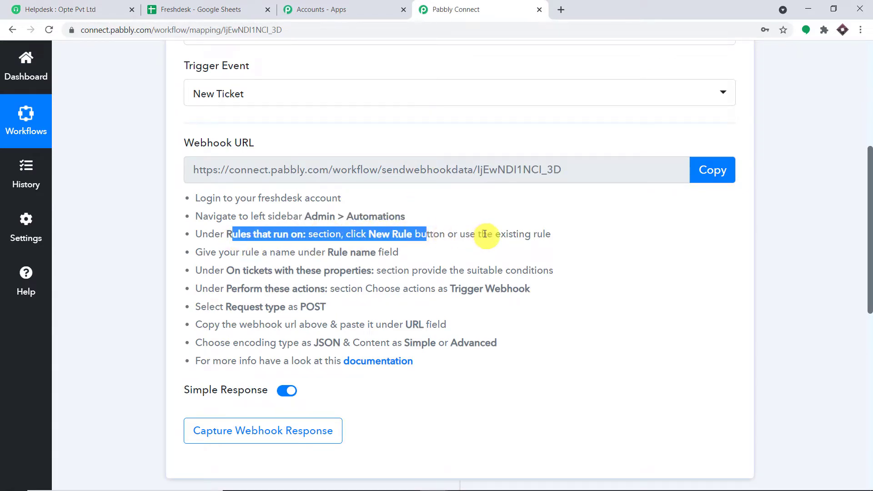
click(91, 9)
click(577, 220)
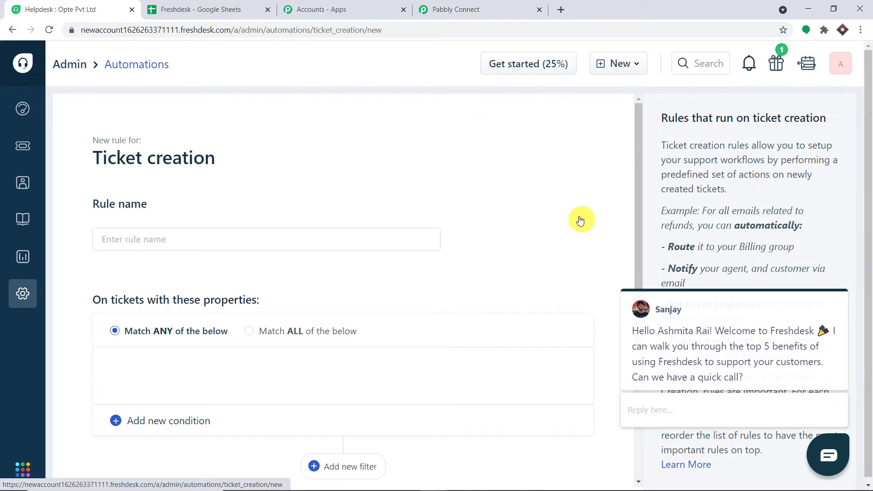
click(260, 241)
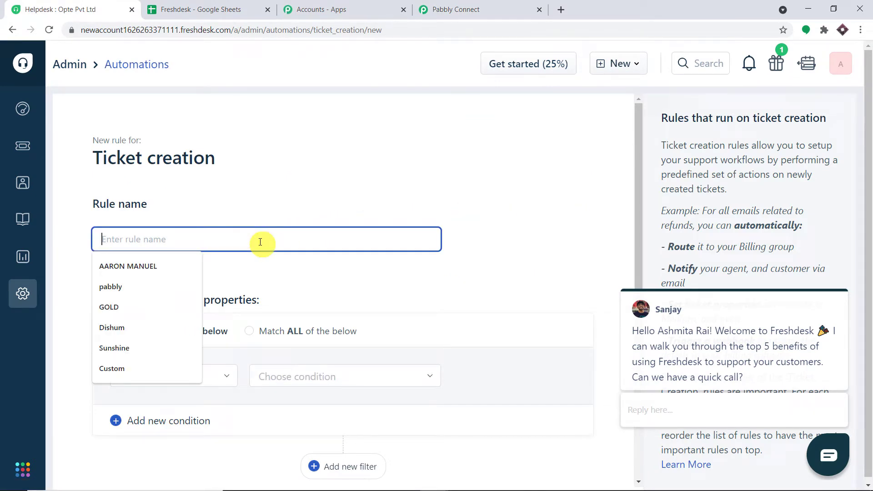
text(Goo)
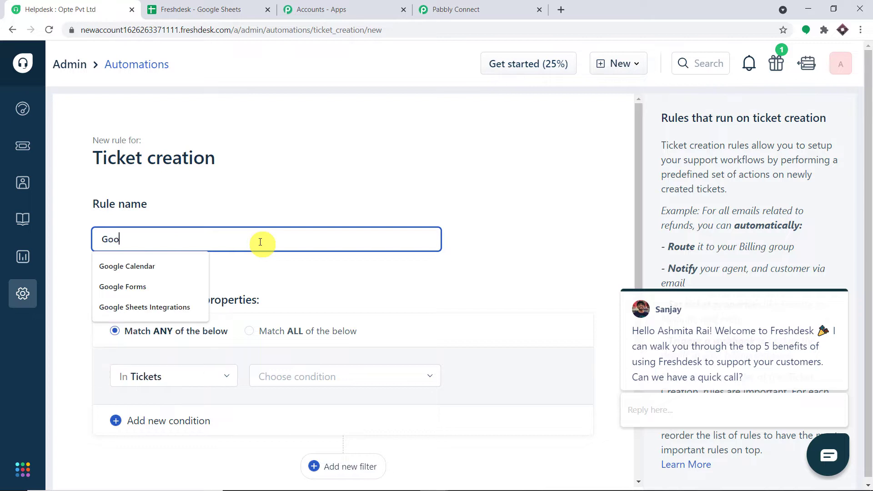
text(gle S)
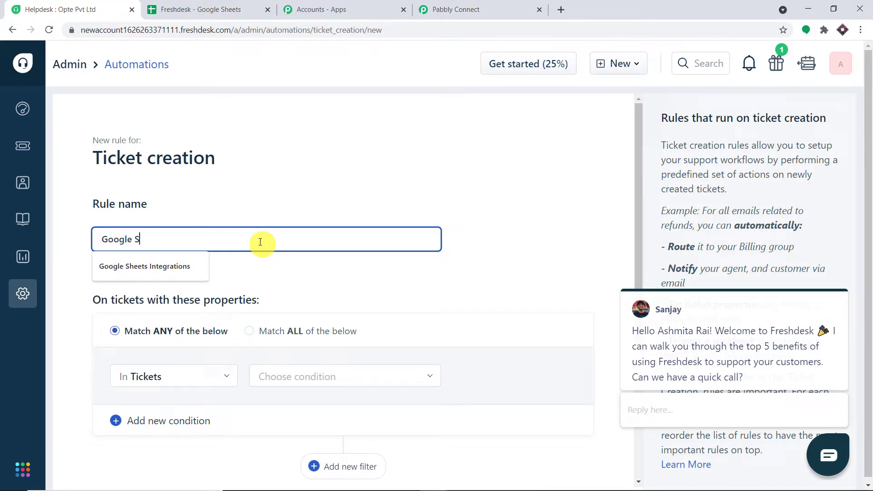
text(heets)
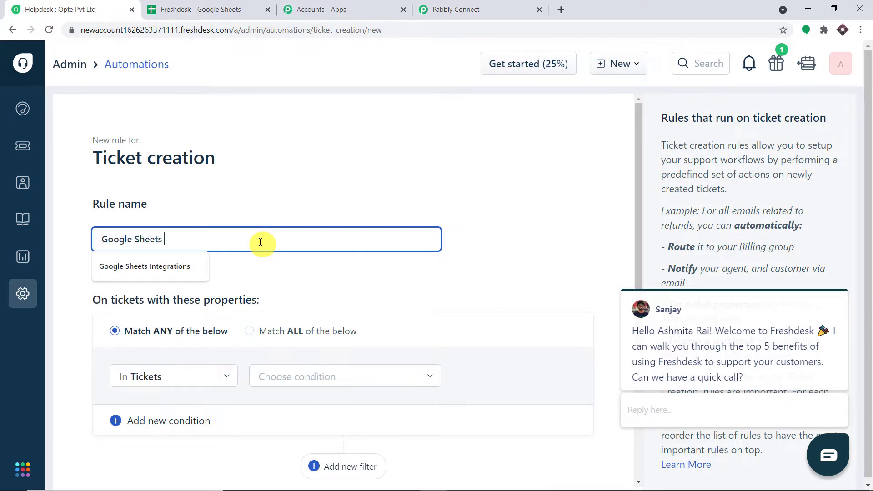
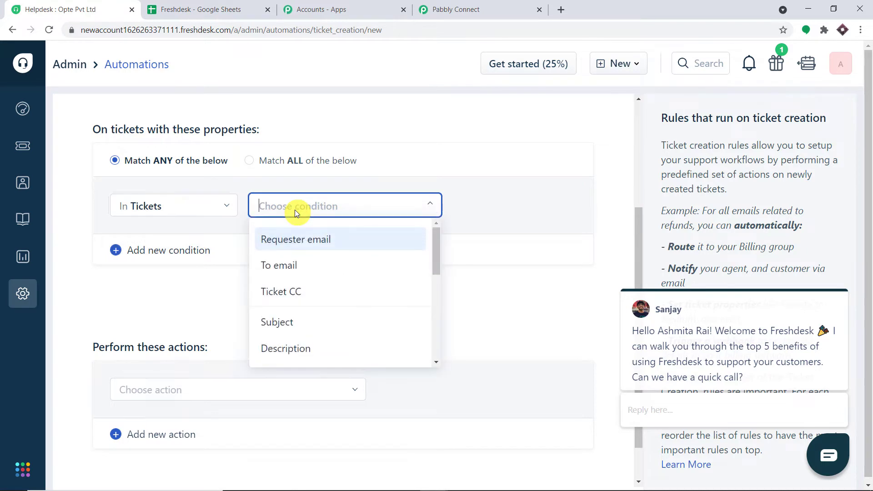
Set the rule's first ticket condition to Created and check the choices for its During operator
text(crea)
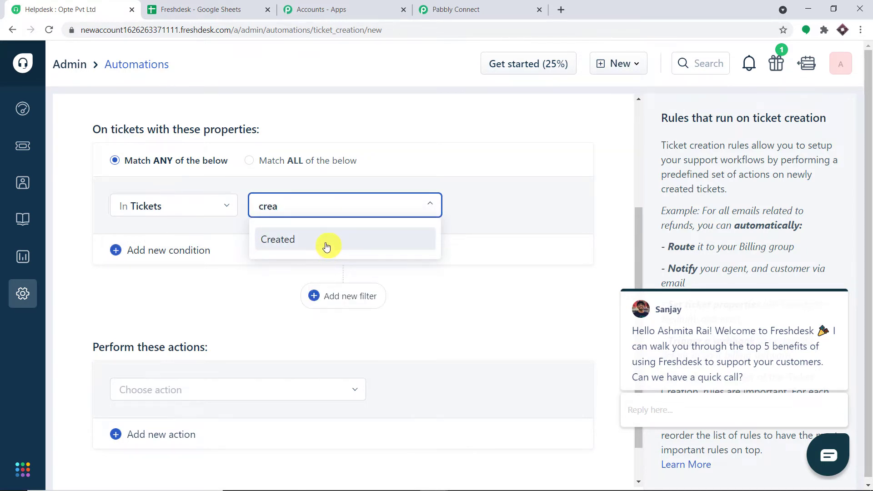
click(326, 245)
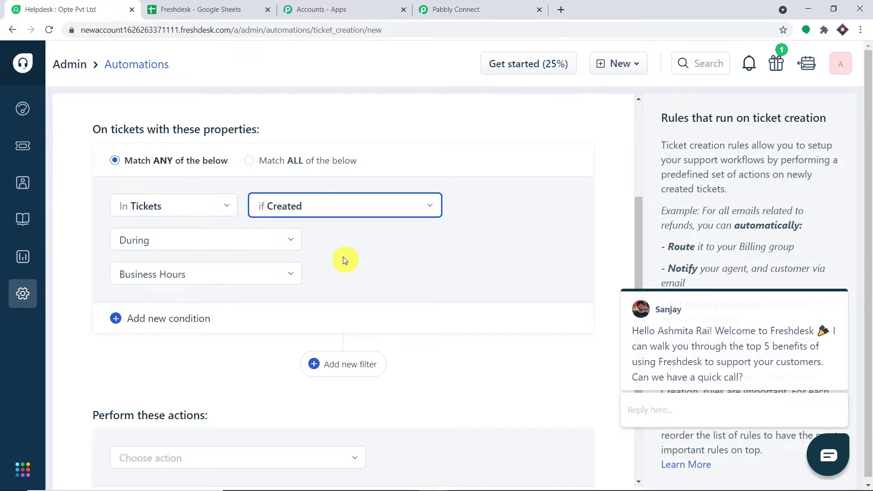
click(286, 239)
click(427, 257)
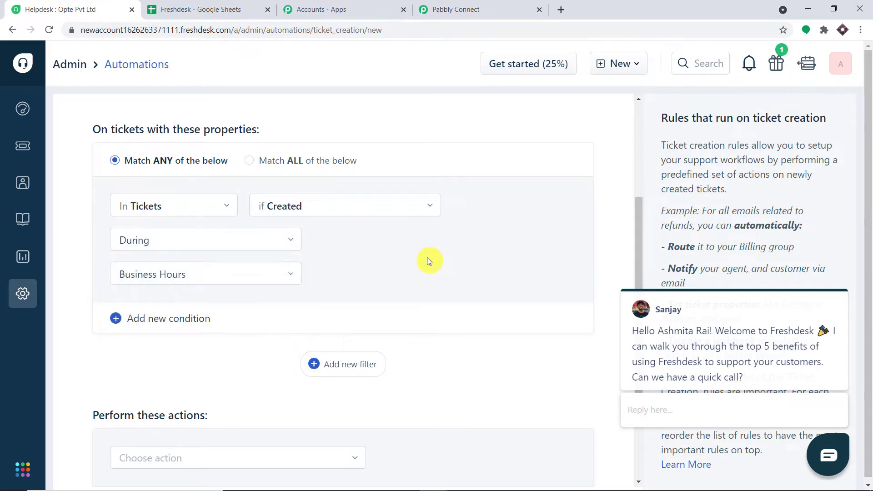
Add a second ticket condition to the rule and set it to Created
click(179, 320)
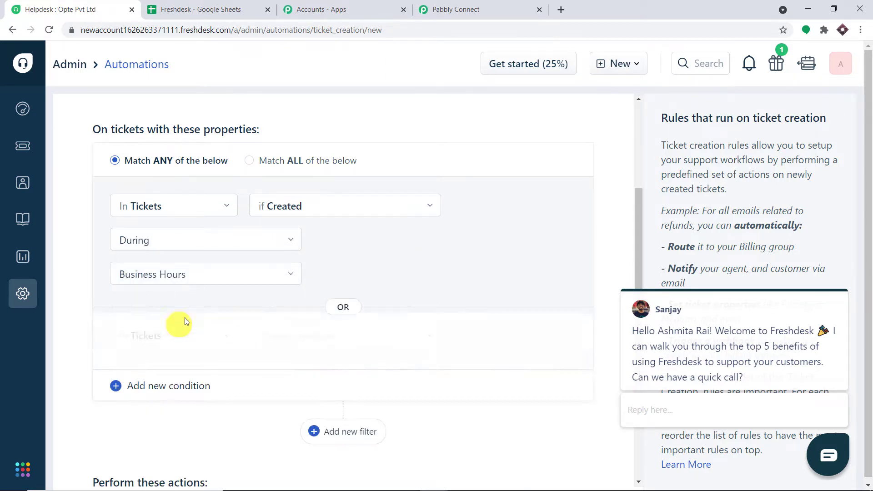
click(330, 284)
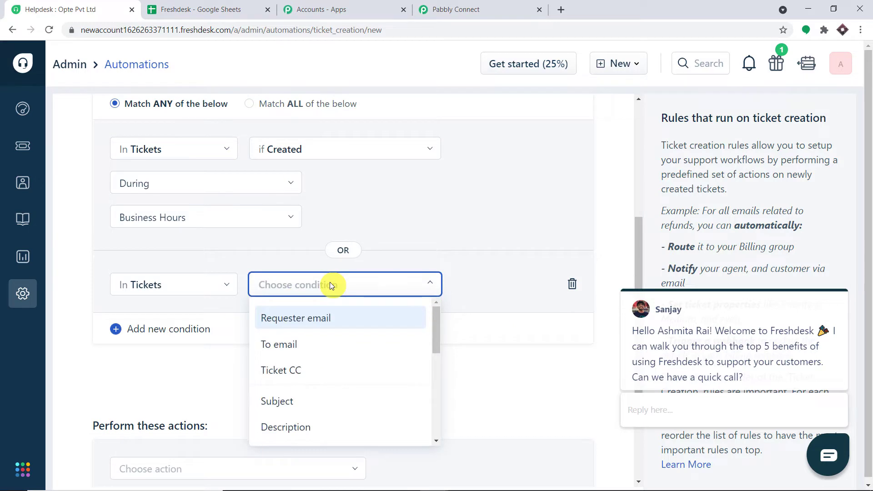
text(created)
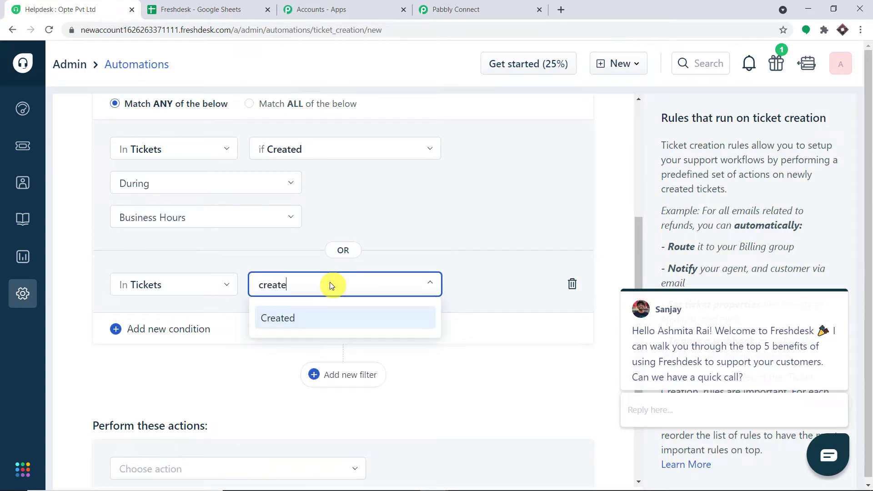
click(335, 317)
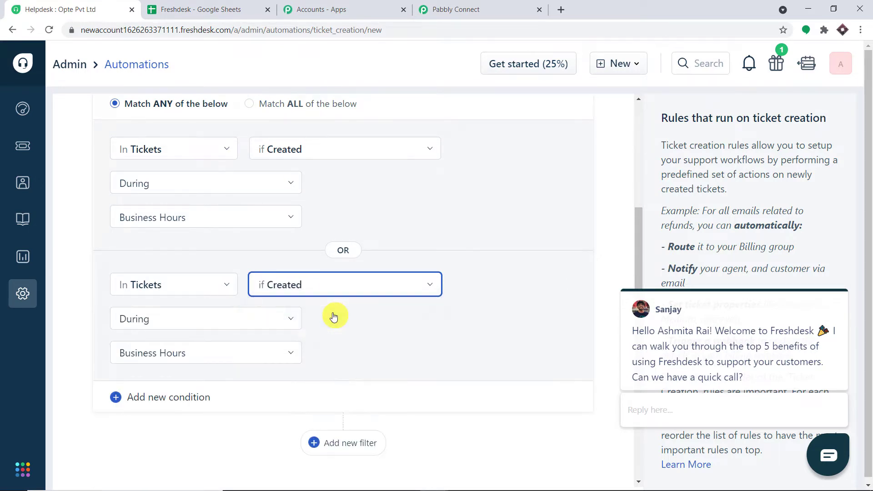
click(194, 326)
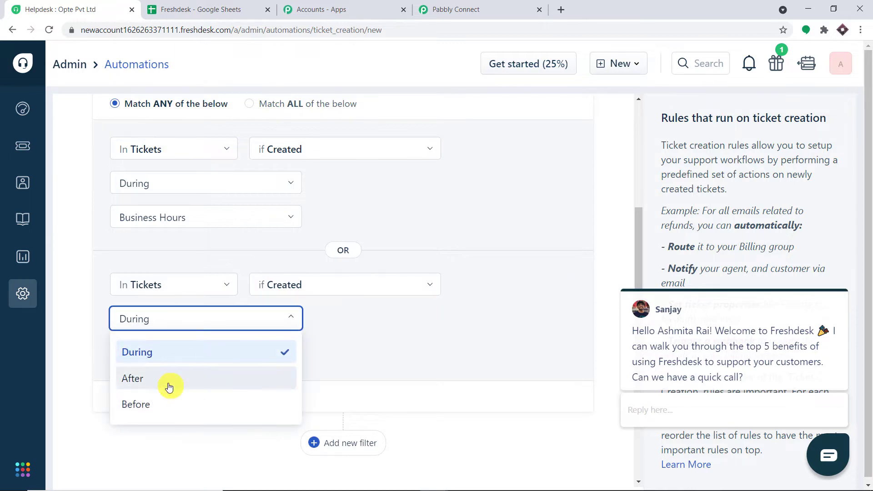
click(171, 378)
click(201, 357)
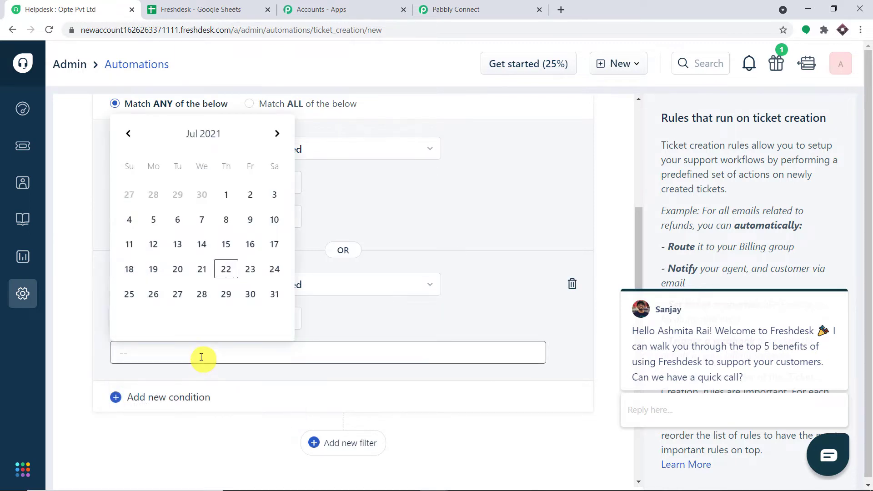
click(411, 318)
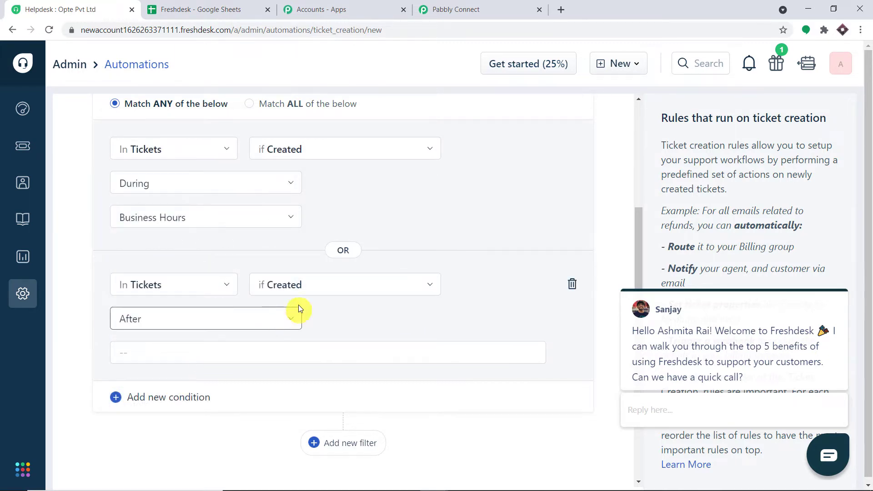
click(253, 319)
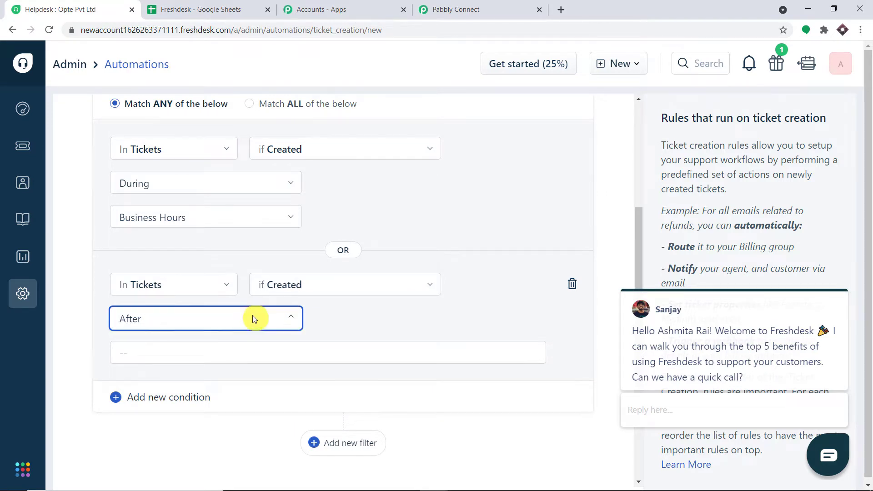
click(227, 354)
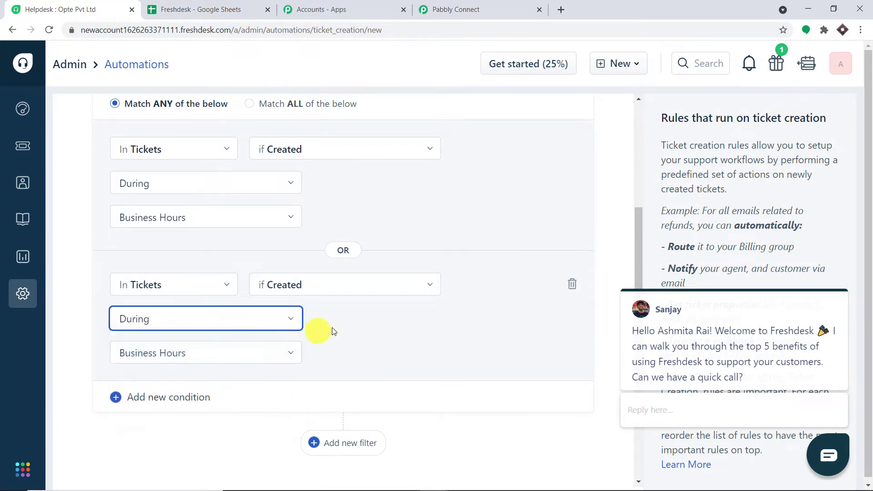
Set the period of the second Created condition to Non-Business hours
click(222, 357)
click(200, 413)
click(377, 346)
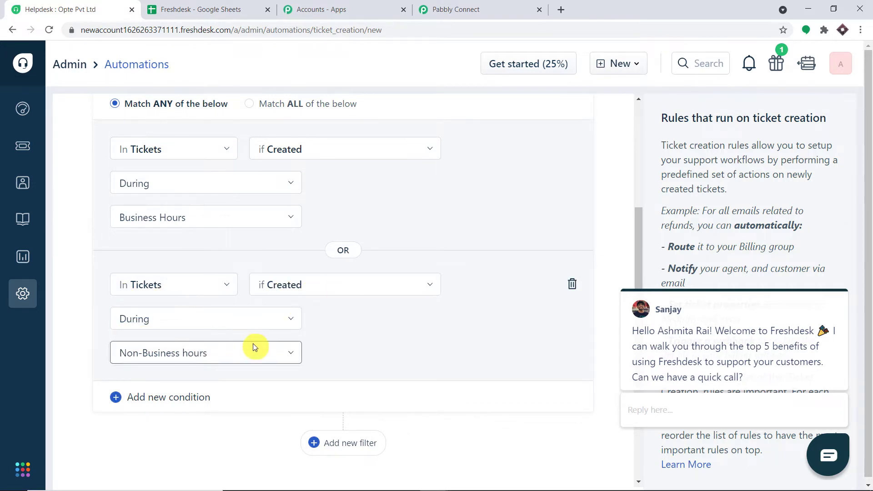
Add a third ticket condition to the rule and set it to Created
scroll(292, 317, down, 1)
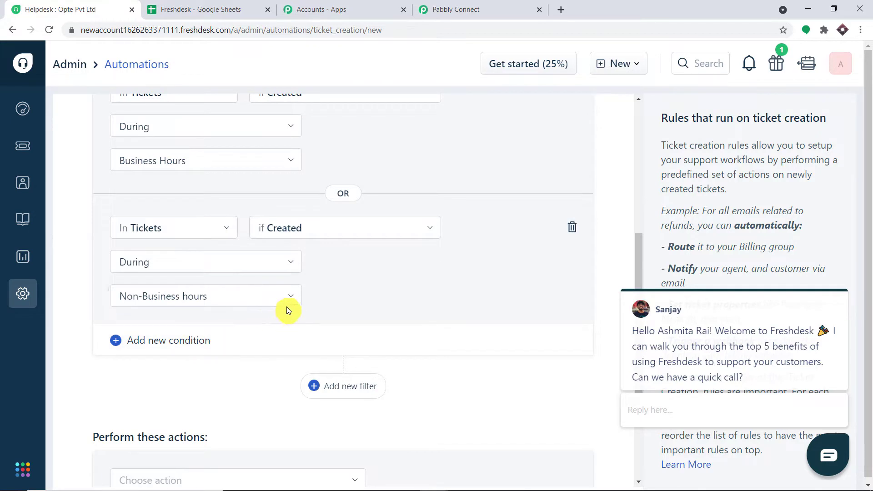
scroll(335, 298, down, 1)
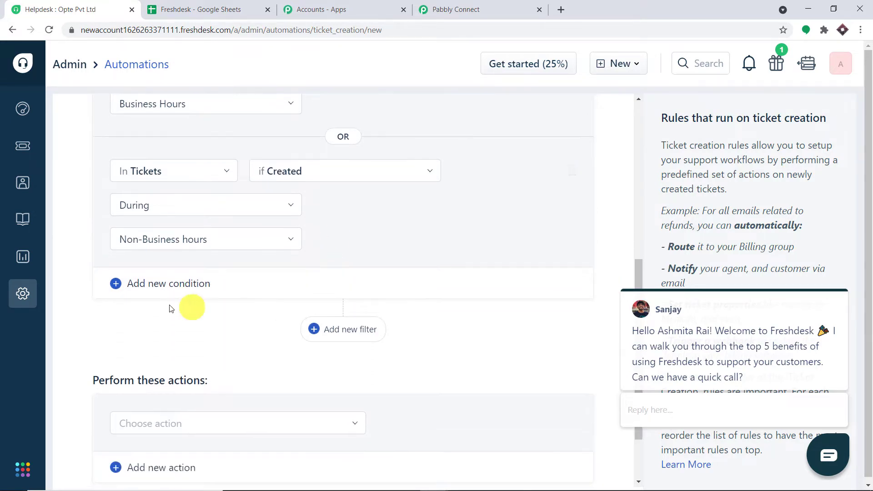
click(147, 284)
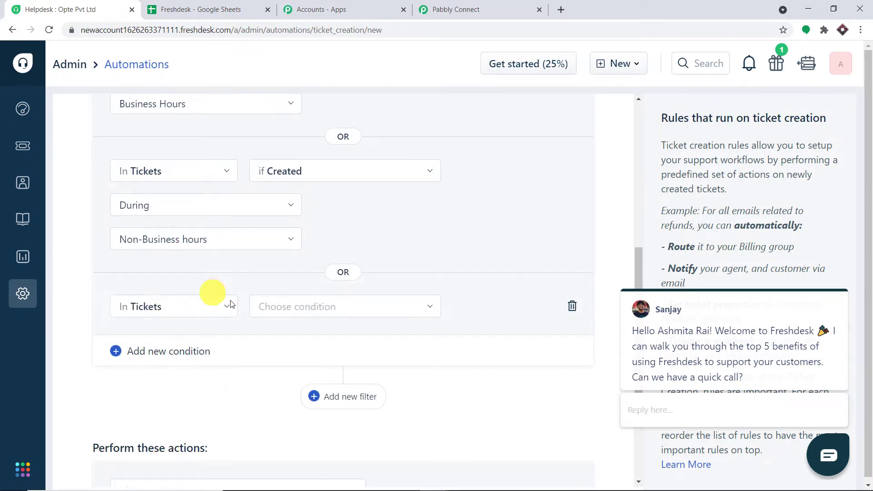
click(330, 303)
text(if c)
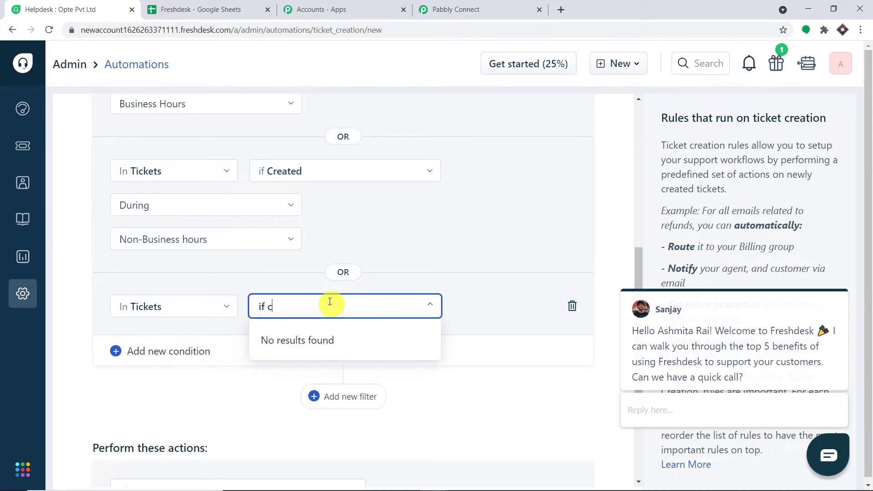
key(BackSpace)
key(BackSpace)
text(cre)
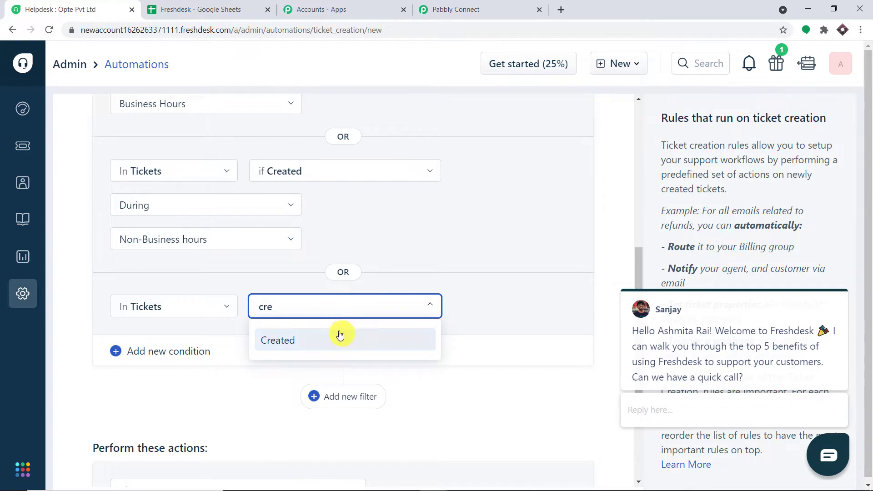
click(342, 338)
Keep the third condition's operator as During and set its period to Holidays
click(149, 346)
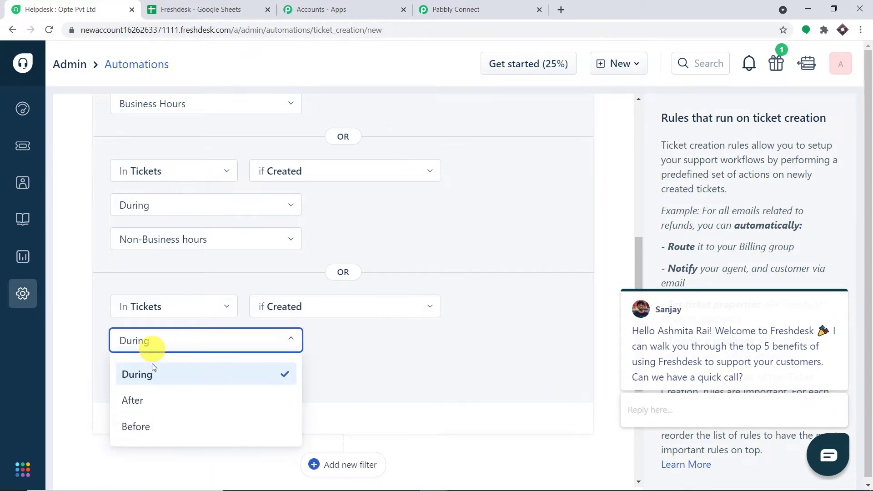
click(201, 380)
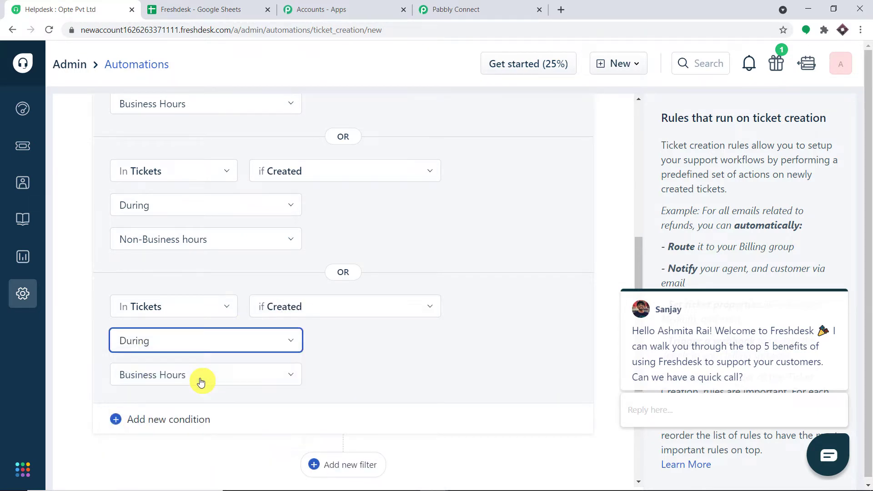
click(195, 373)
click(185, 461)
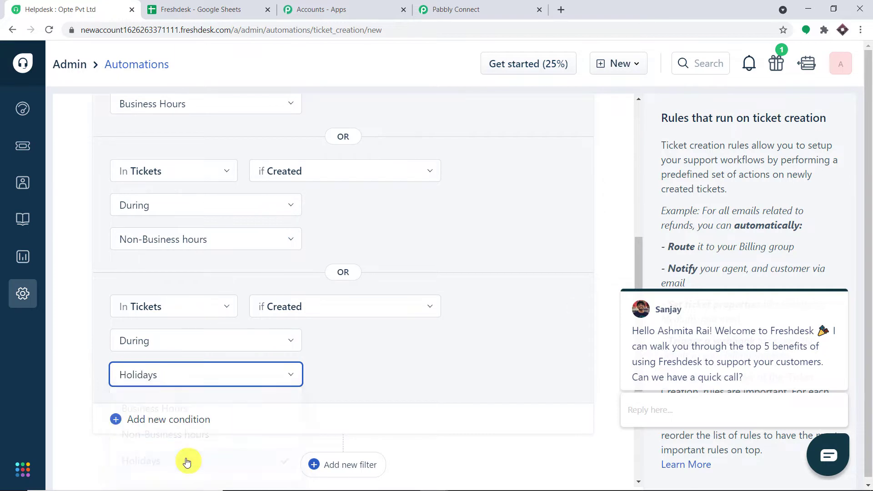
Review the periods set in the rule's three Created conditions, down to the section for its actions
scroll(595, 225, down, 1)
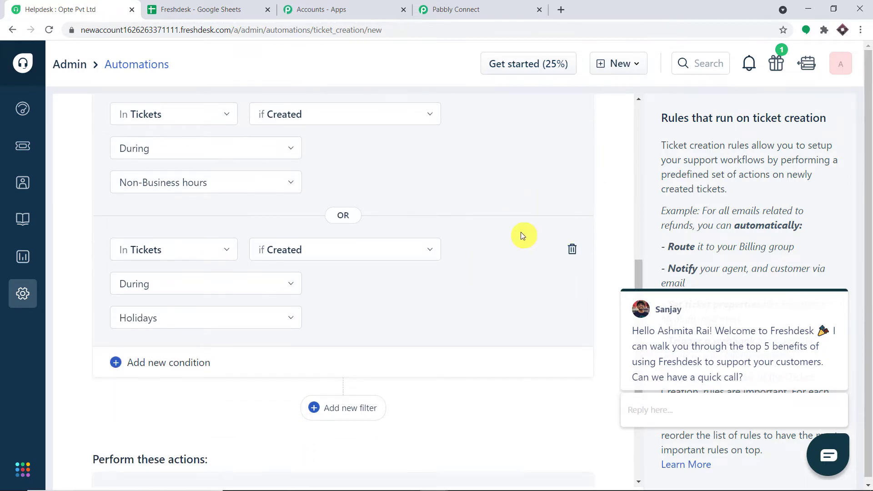
scroll(520, 232, up, 4)
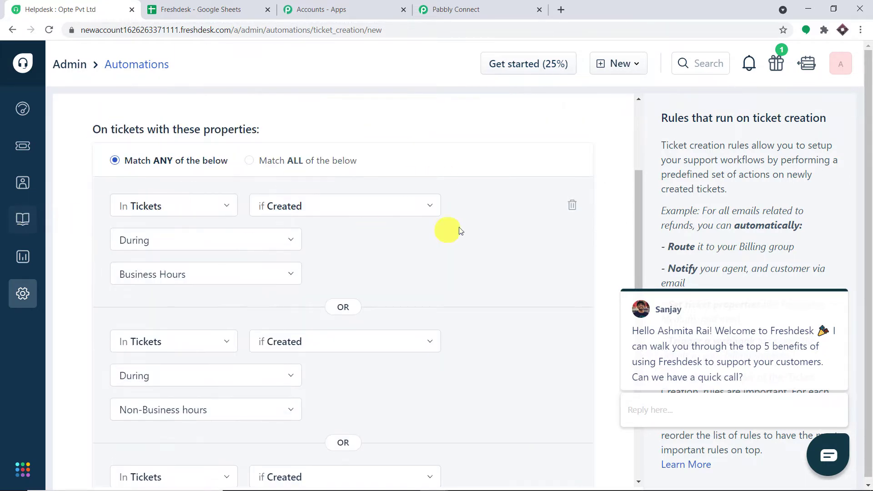
scroll(445, 219, down, 1)
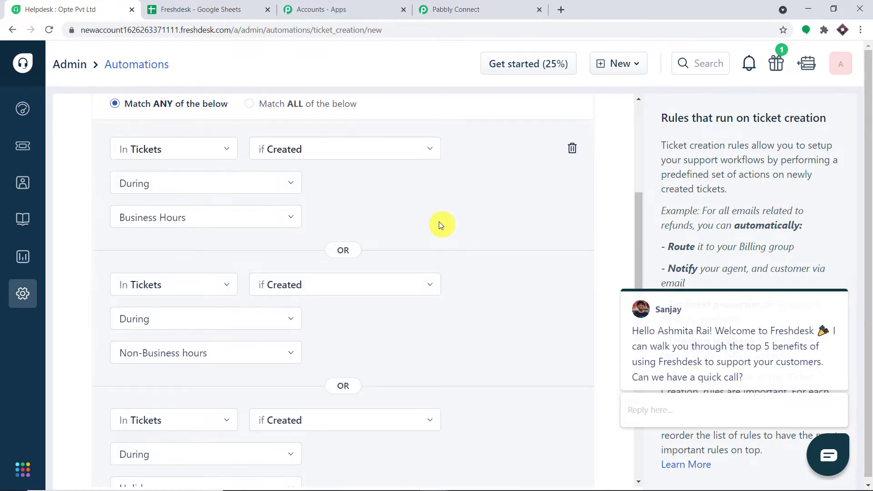
scroll(438, 222, down, 1)
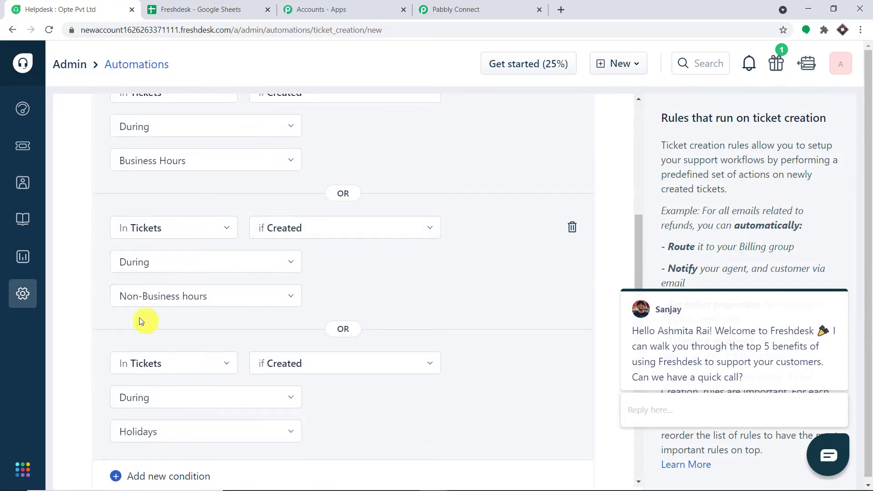
scroll(445, 248, down, 2)
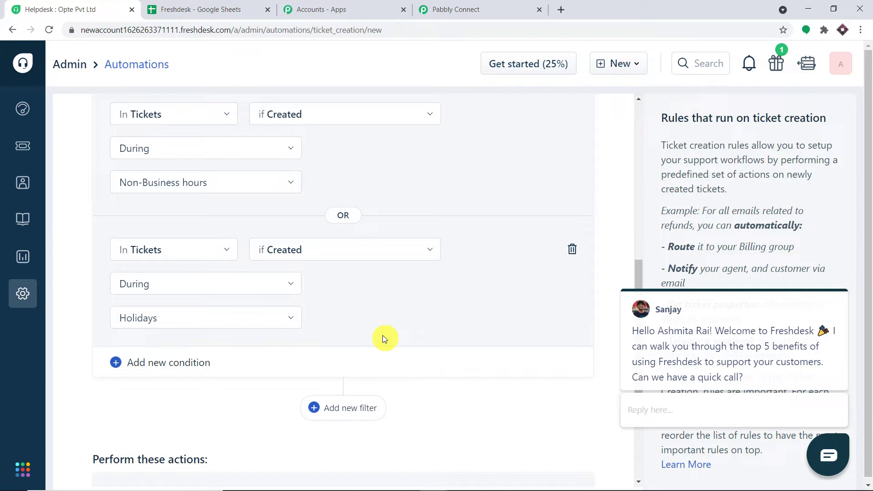
scroll(381, 334, up, 5)
scroll(386, 278, down, 6)
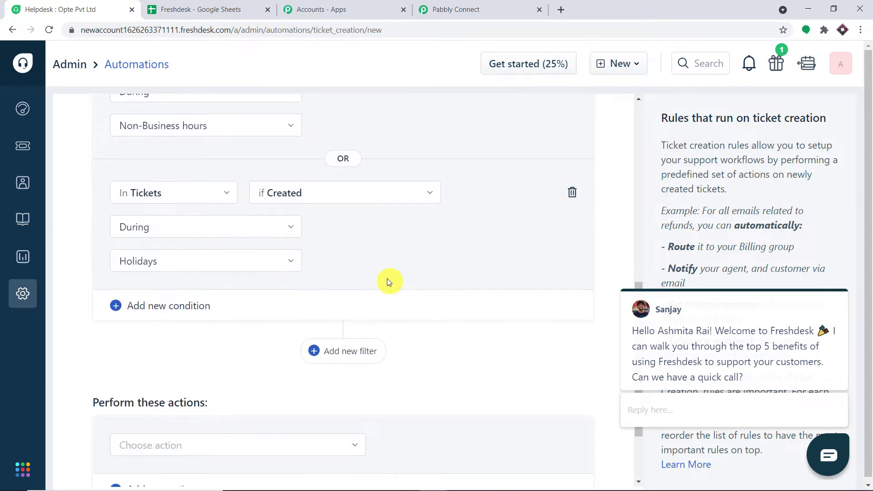
scroll(386, 279, down, 2)
scroll(392, 277, up, 6)
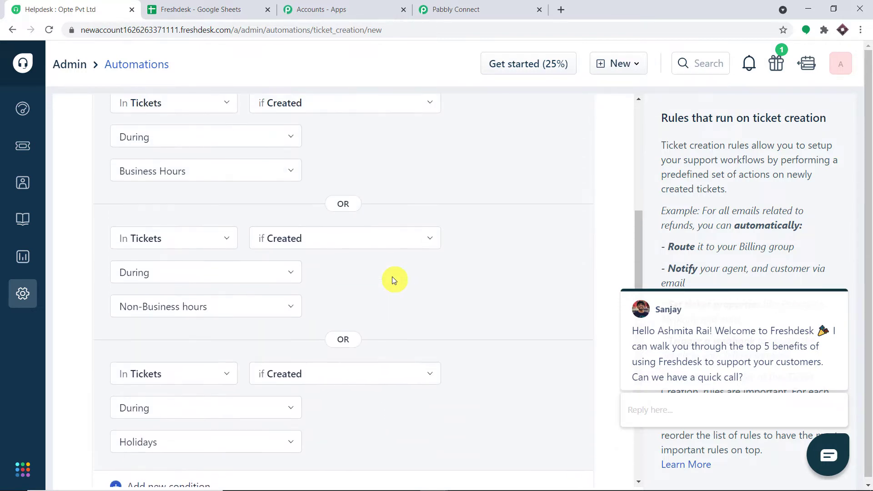
scroll(392, 276, down, 6)
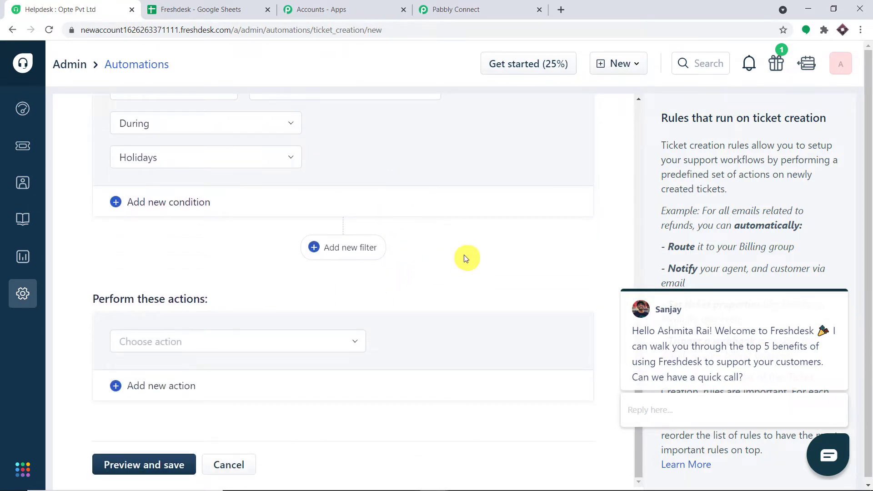
click(251, 345)
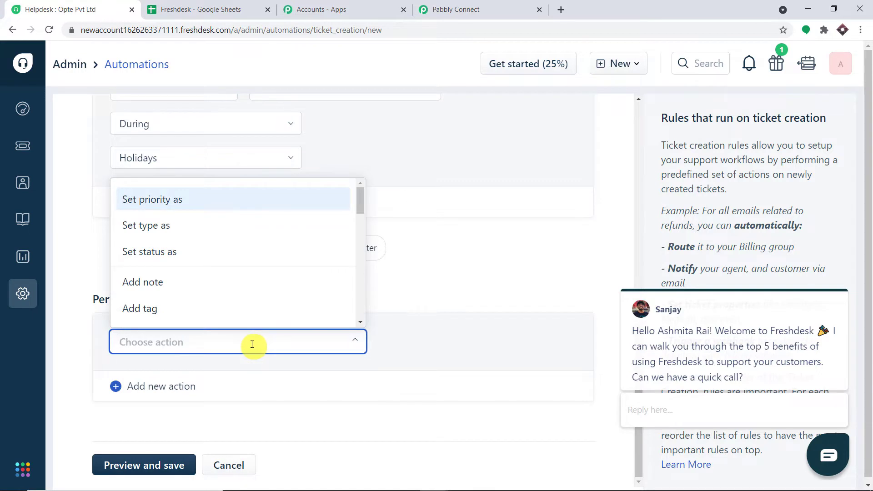
click(419, 304)
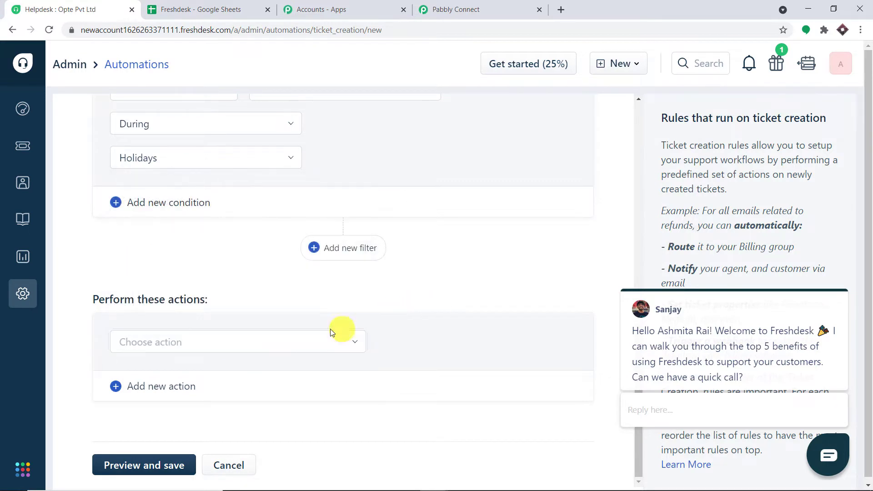
click(195, 386)
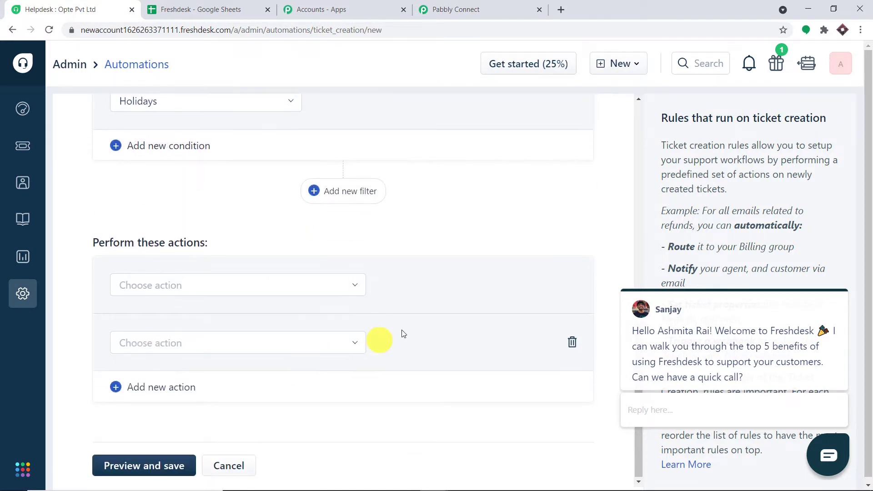
click(571, 341)
Choose Trigger webhook as the action the ticket creation rule performs
click(236, 348)
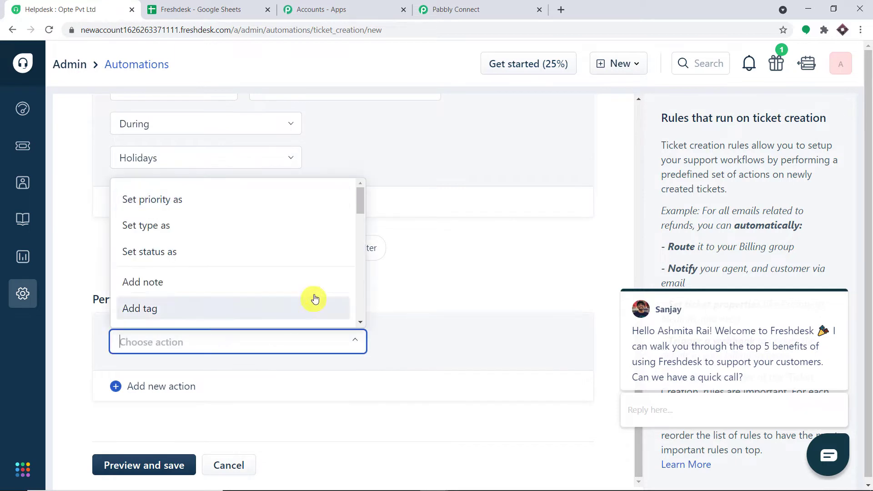
scroll(318, 297, down, 3)
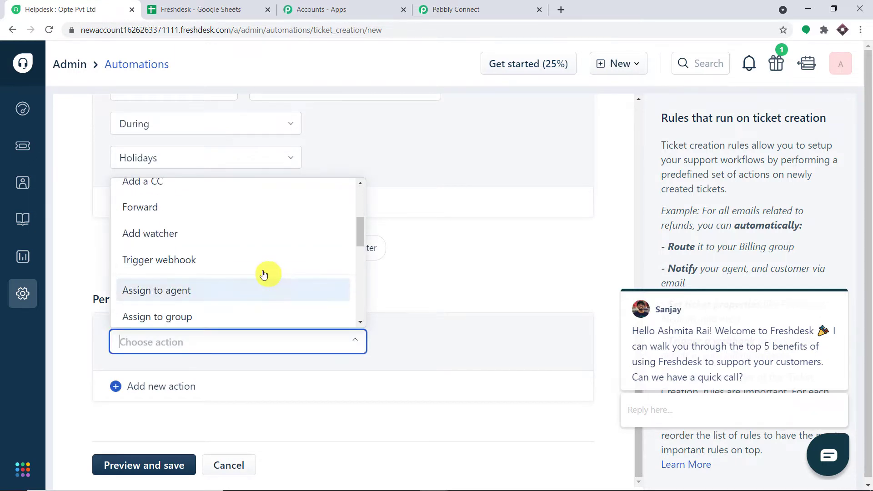
click(255, 272)
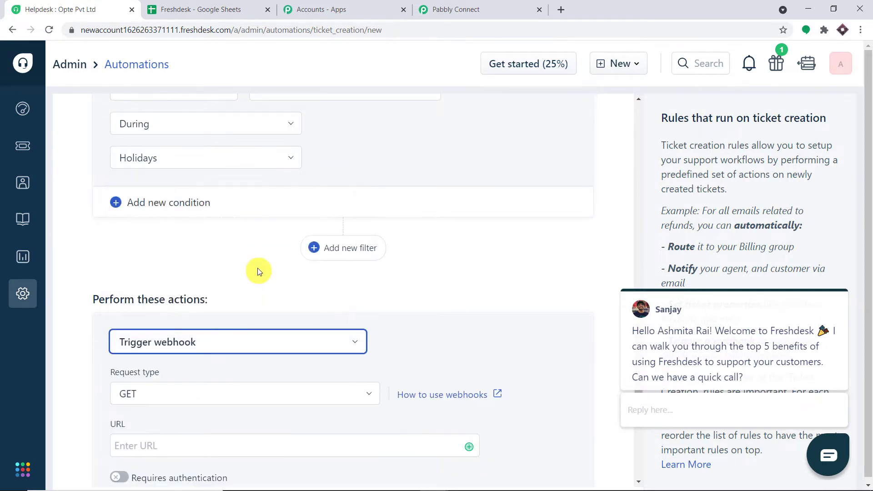
scroll(265, 296, down, 2)
Switch to Pabbly Connect and read the webhook instructions on the rule's action and request type
click(445, 4)
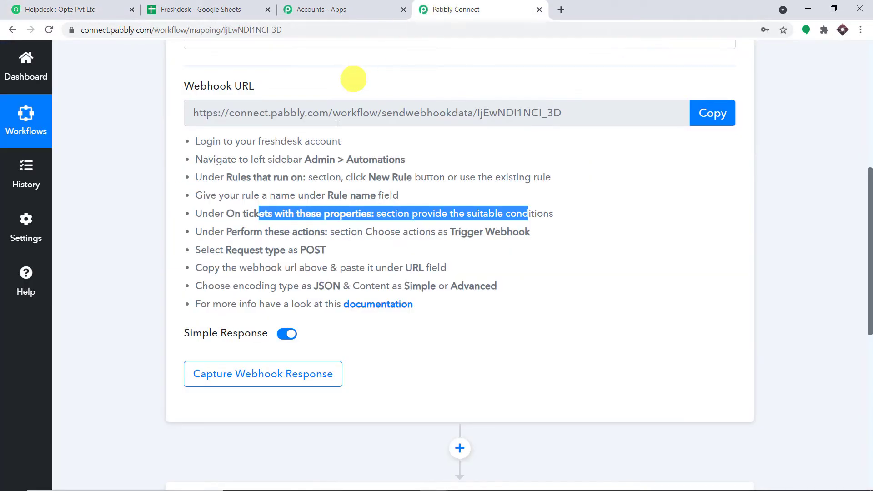
click(408, 239)
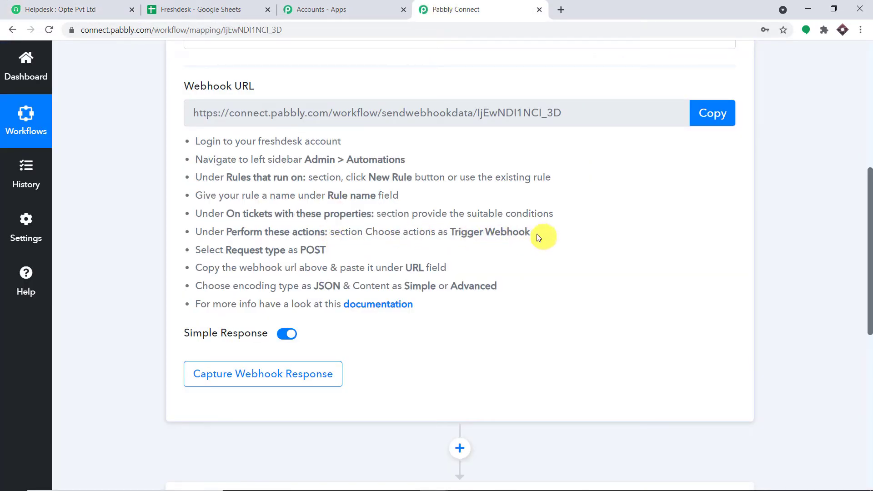
drag(542, 234, 452, 234)
drag(327, 250, 284, 252)
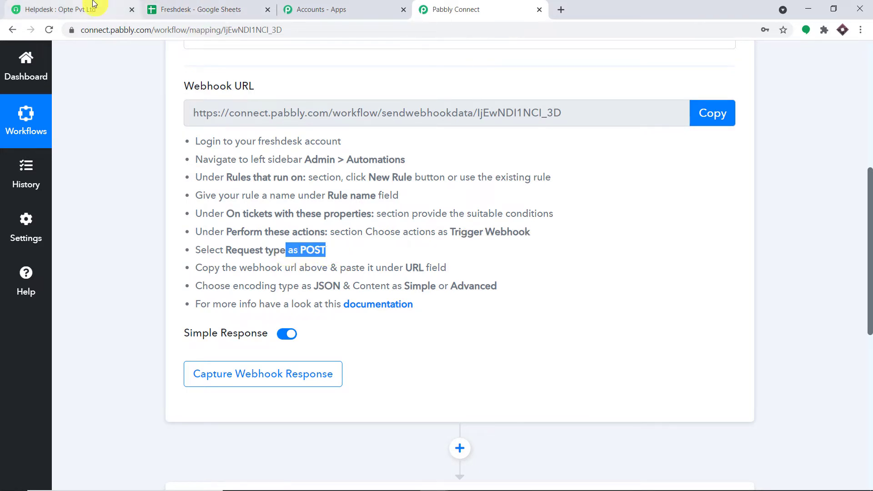
Switch to Freshdesk and set the Trigger webhook action's request type to POST
click(59, 9)
click(185, 244)
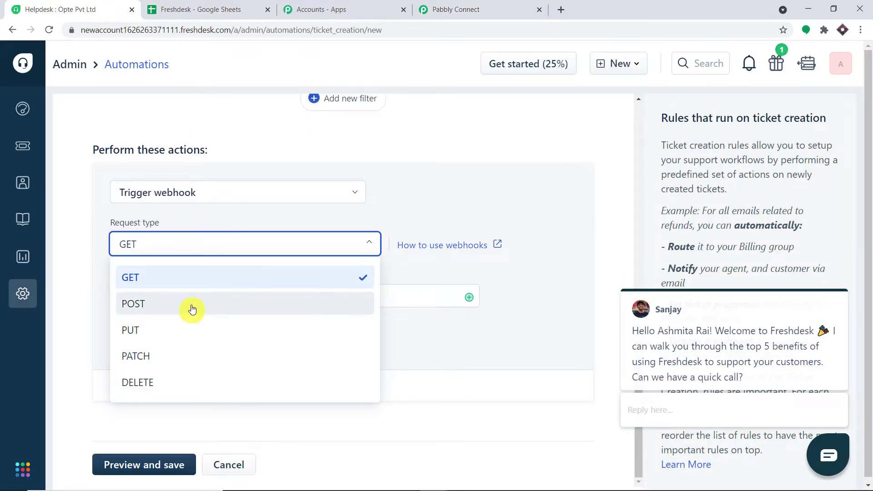
click(189, 305)
Switch to Pabbly Connect, copy the webhook URL and start capturing the webhook response
click(506, 4)
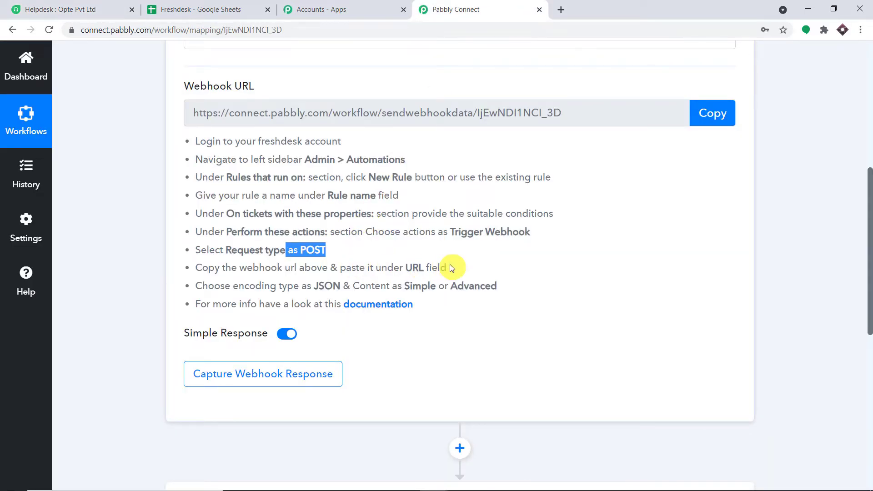
click(437, 187)
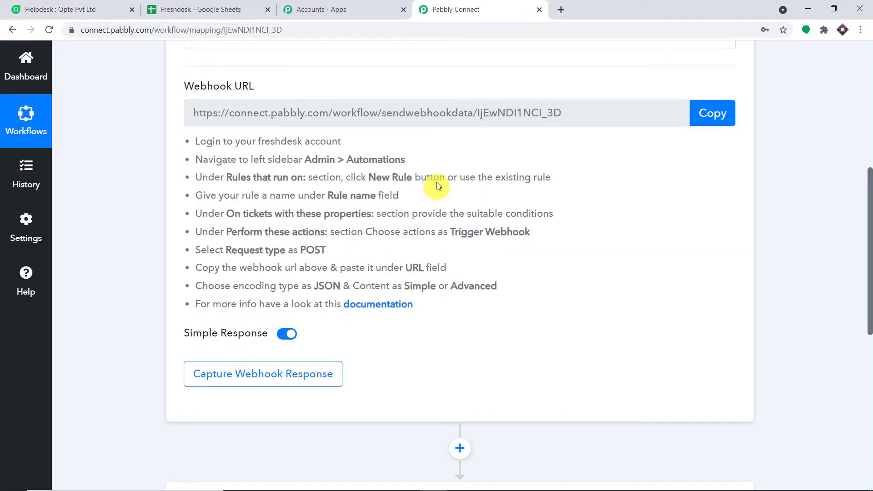
click(721, 116)
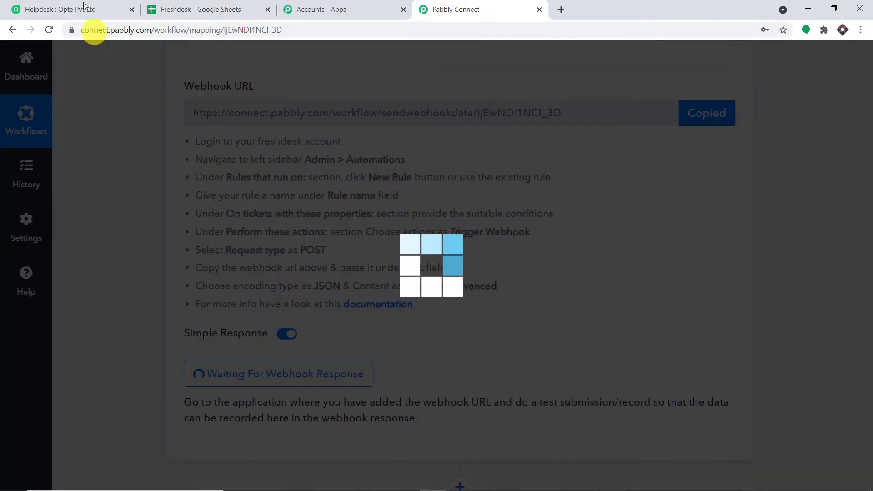
Paste the copied webhook URL as the URL of the webhook action in the Freshdesk rule
click(83, 6)
scroll(220, 265, down, 3)
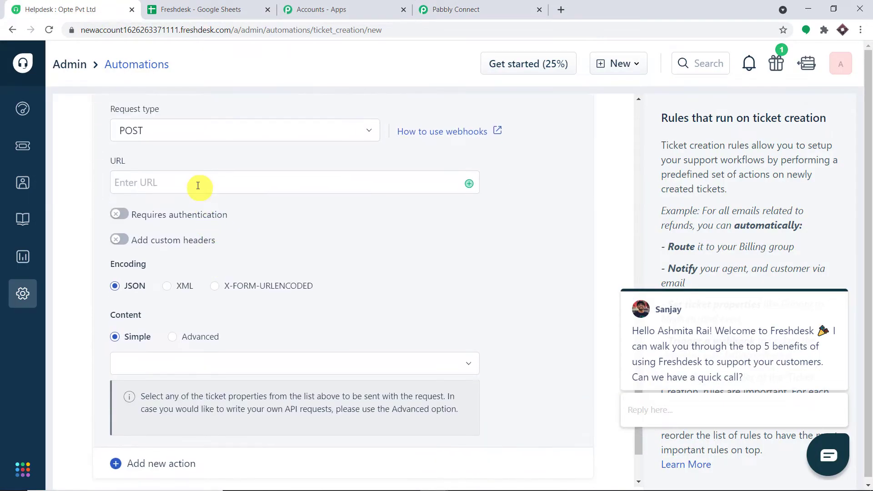
right_click(197, 186)
click(242, 274)
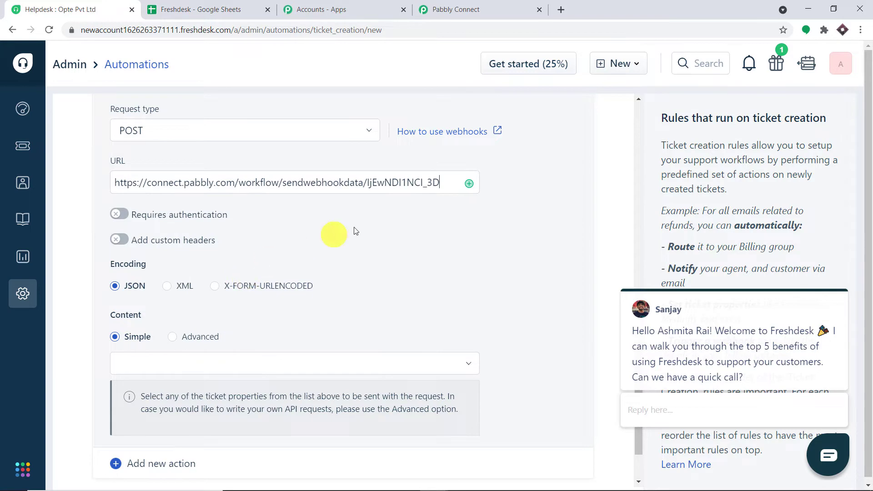
Read Pabbly Connect's instruction on encoding and content types, and compare it with the webhook settings in Freshdesk
click(454, 10)
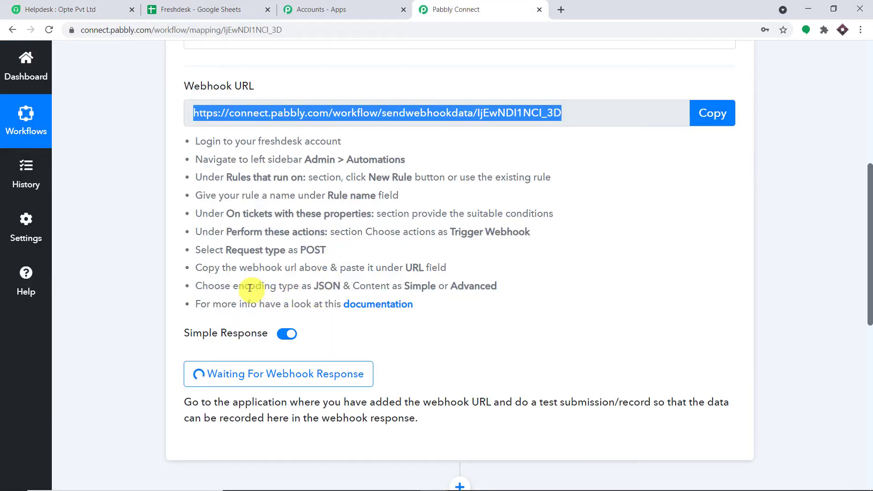
drag(249, 287, 450, 287)
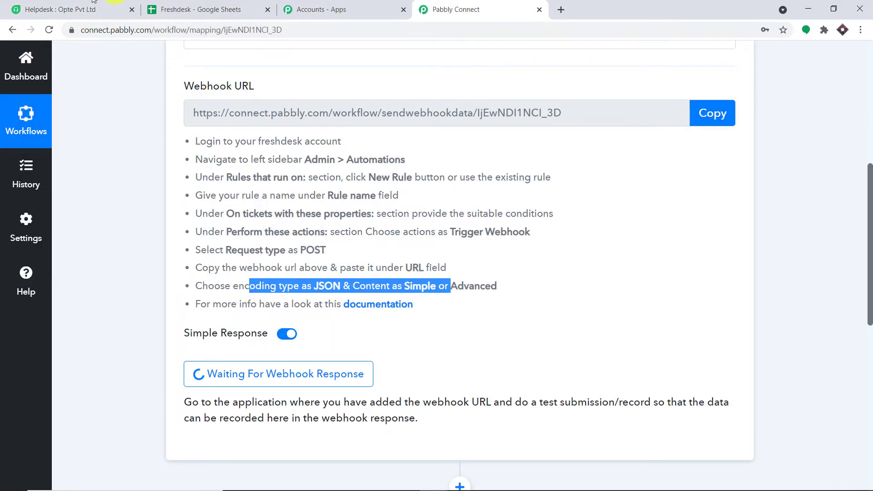
click(93, 3)
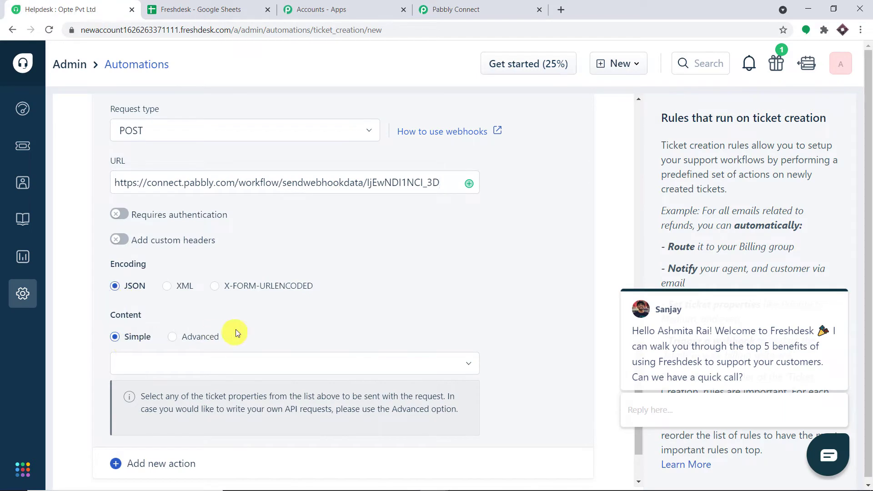
scroll(236, 333, down, 2)
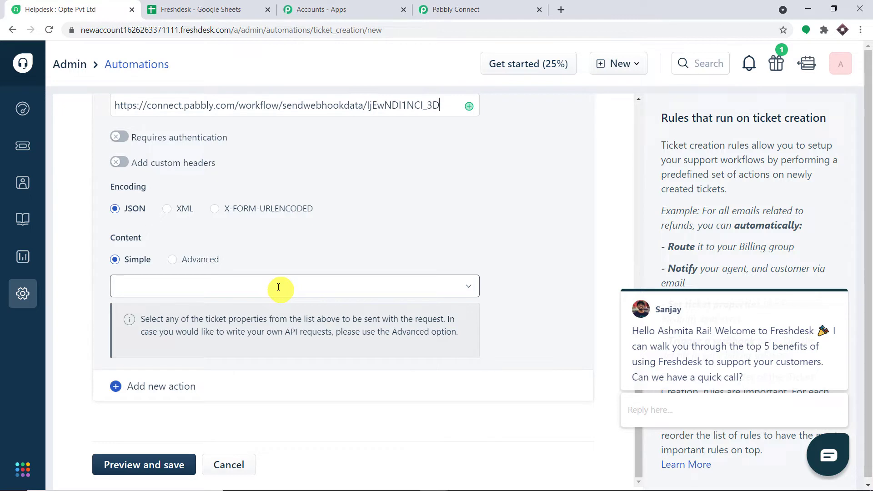
scroll(582, 256, down, 1)
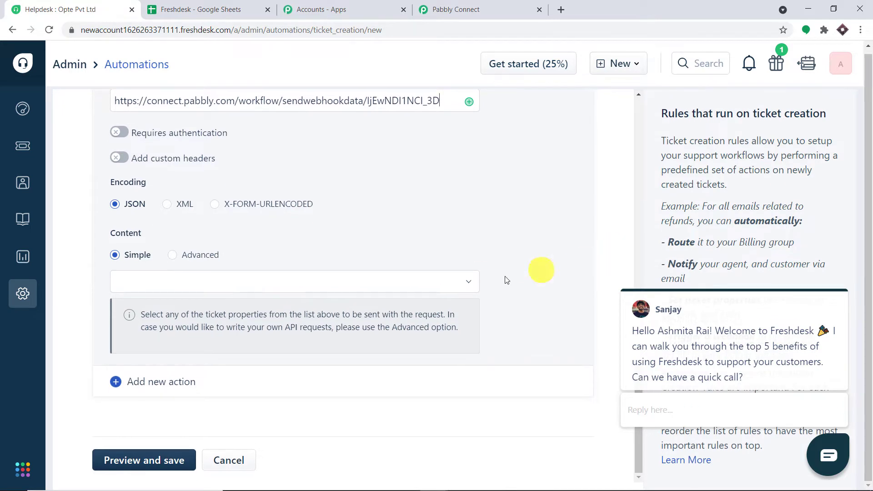
Open the webhook's content property choices and check the Google Sheets column headers from Ticket to Priority
click(310, 281)
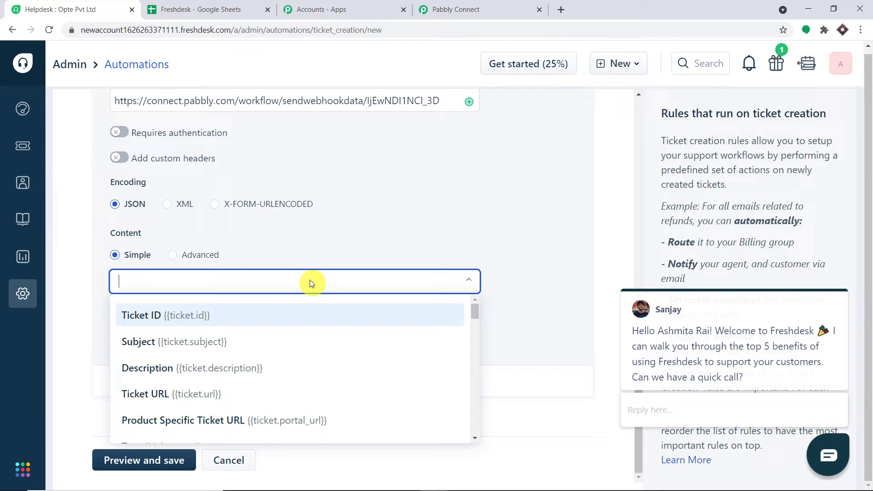
click(237, 8)
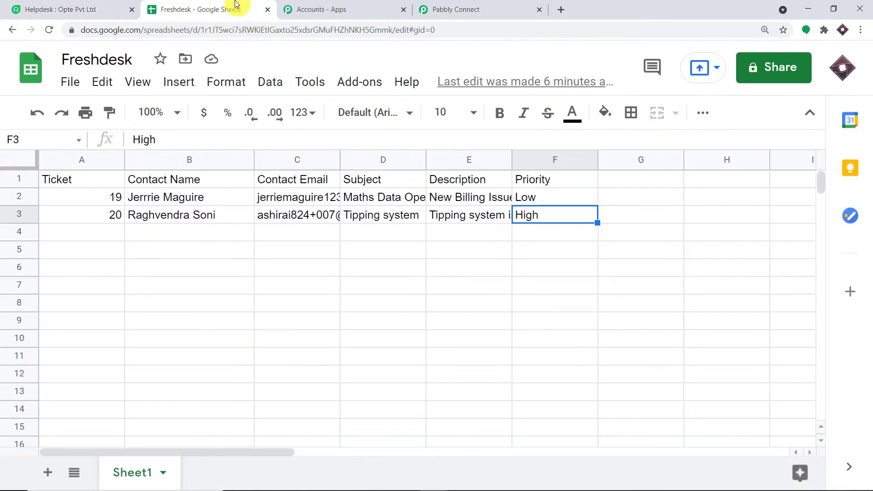
click(87, 183)
click(156, 185)
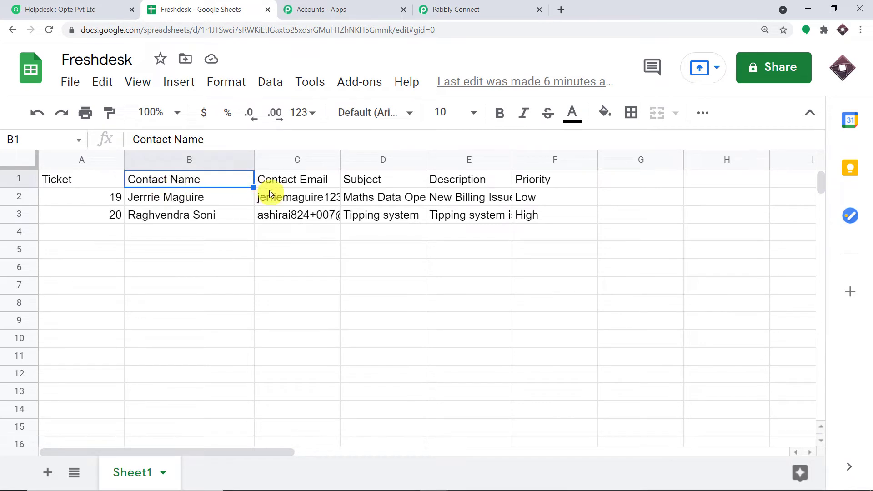
click(285, 186)
click(367, 186)
click(459, 187)
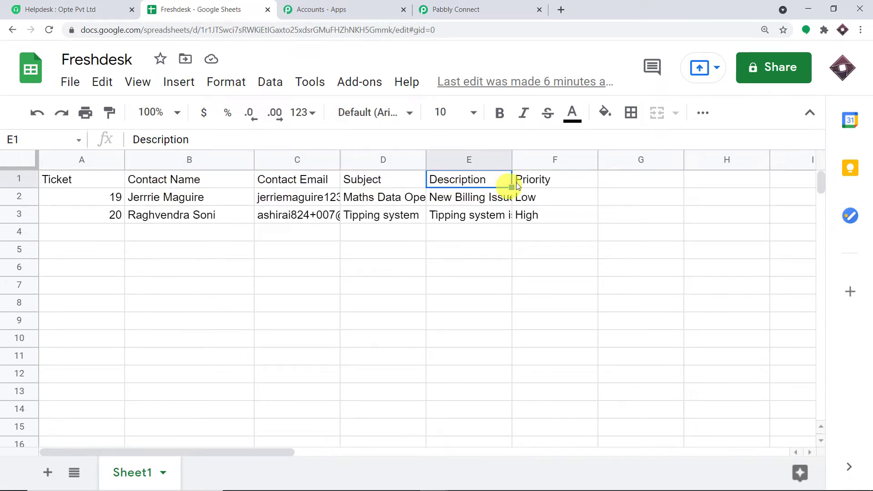
click(533, 184)
click(49, 4)
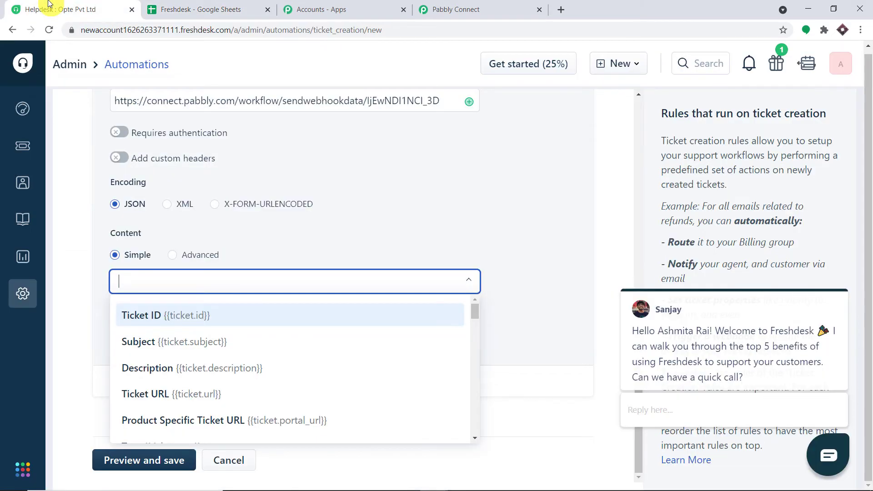
Add Ticket ID, Subject and Description to the ticket properties sent as the webhook's content
click(174, 320)
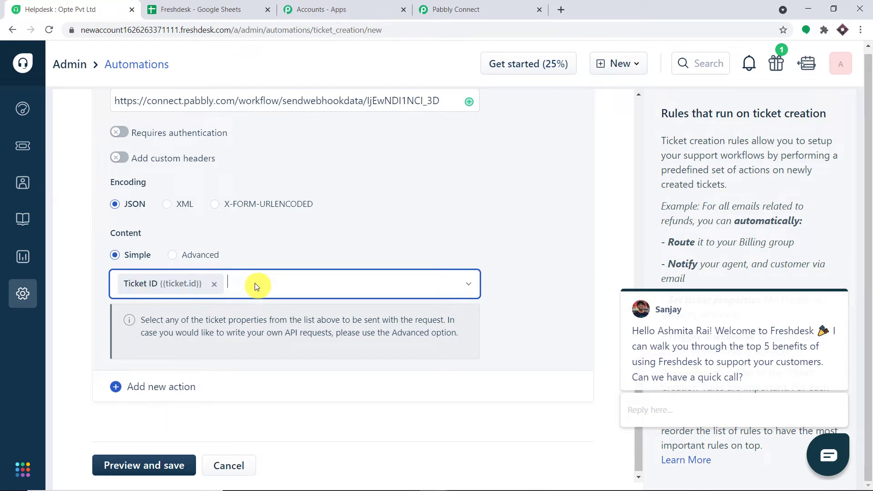
text(t)
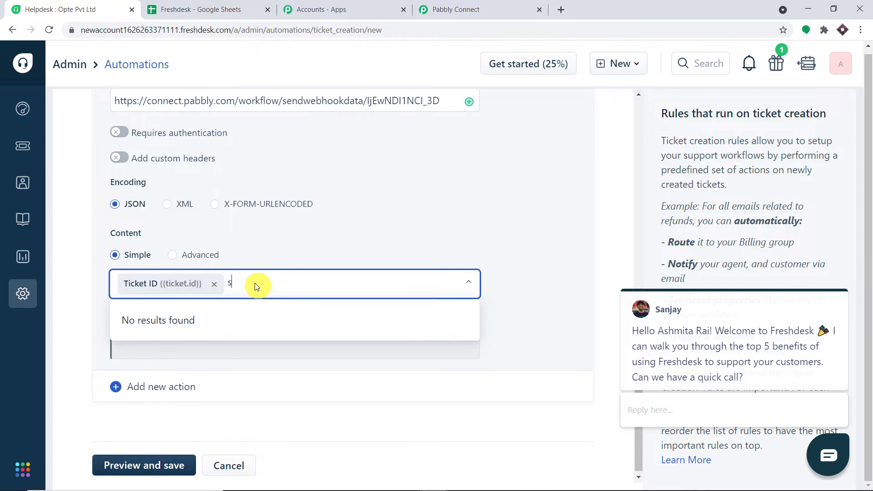
key(BackSpace)
click(234, 346)
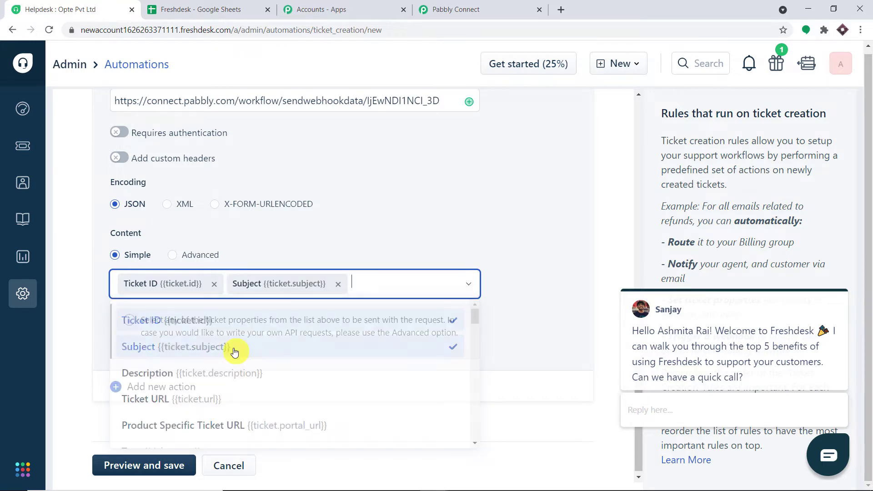
click(468, 288)
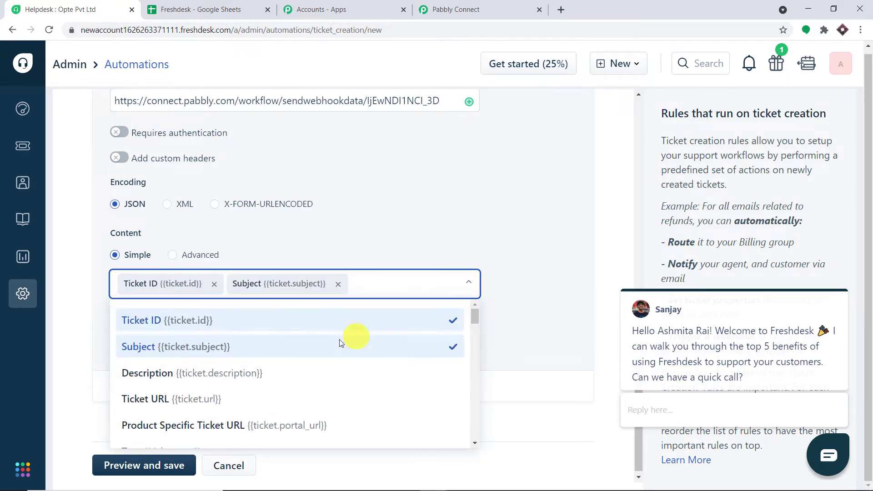
click(264, 371)
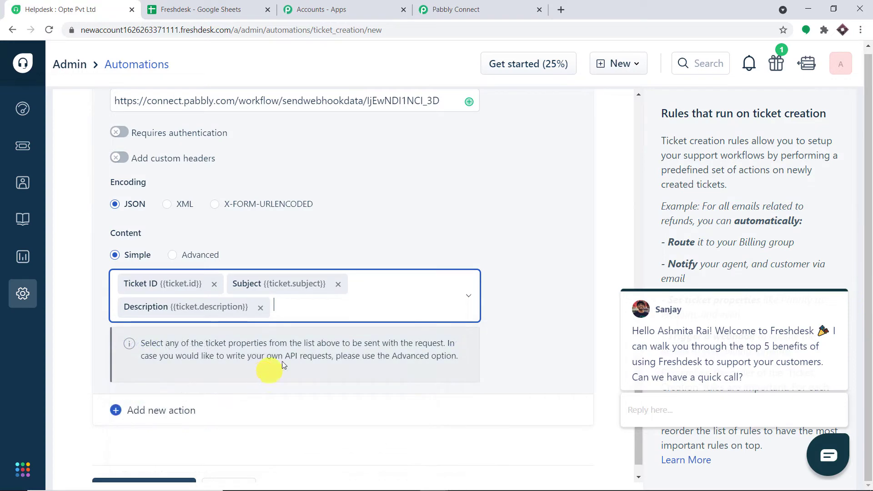
Add the Priority property to the webhook's content
click(468, 295)
scroll(357, 366, down, 2)
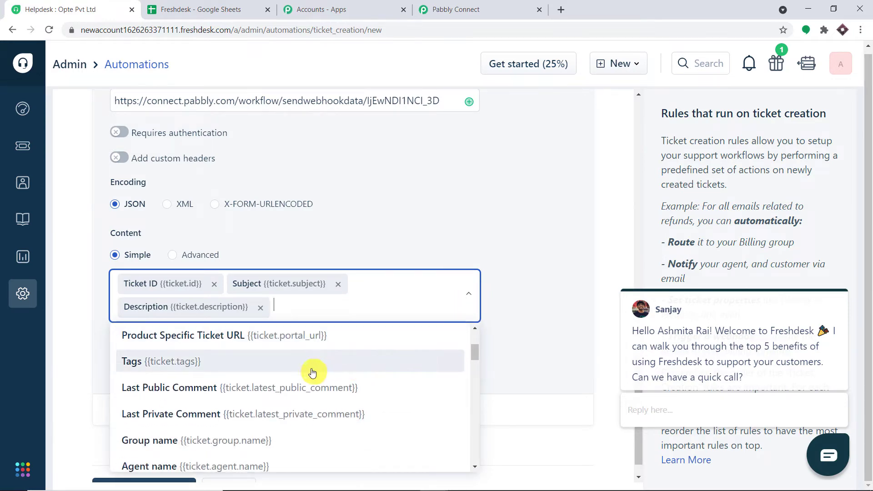
scroll(314, 371, down, 2)
scroll(314, 370, down, 2)
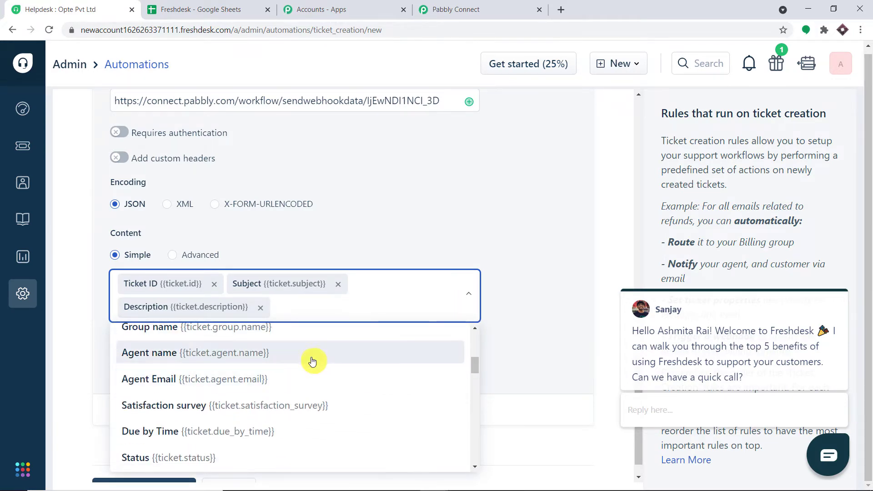
scroll(311, 371, down, 4)
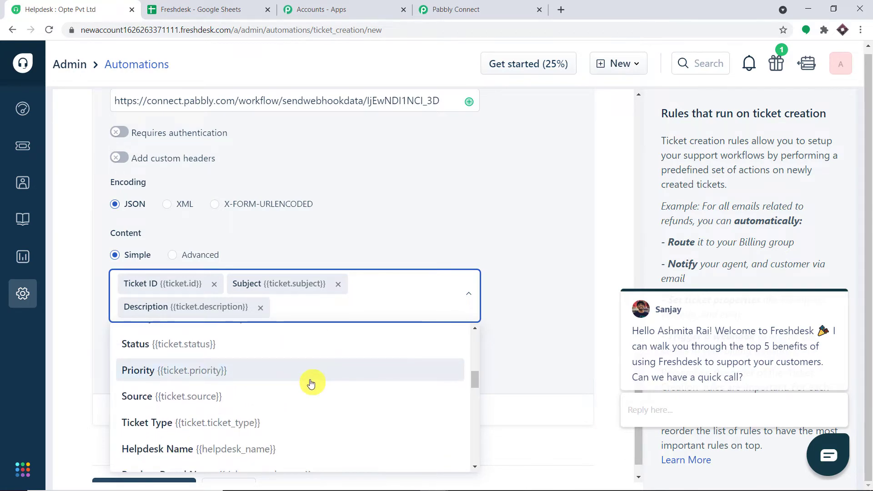
click(310, 377)
Add the Contact First name property to the webhook's content
click(465, 309)
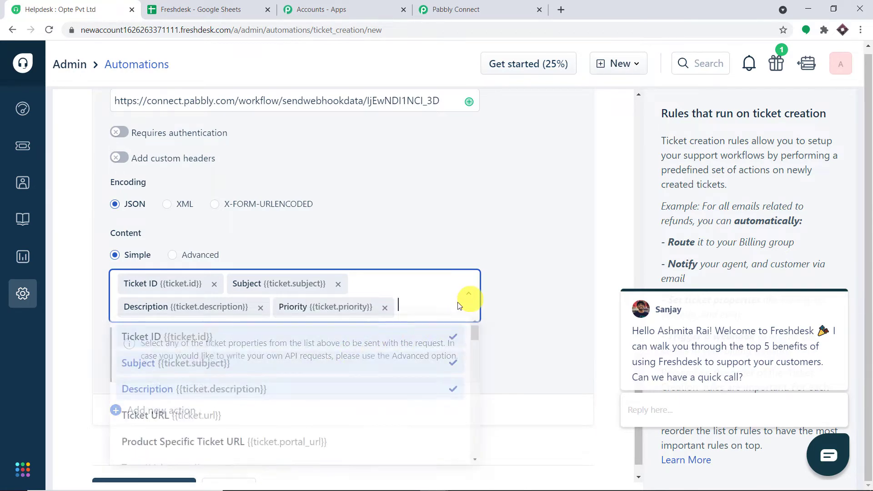
scroll(320, 372, down, 5)
scroll(317, 371, down, 7)
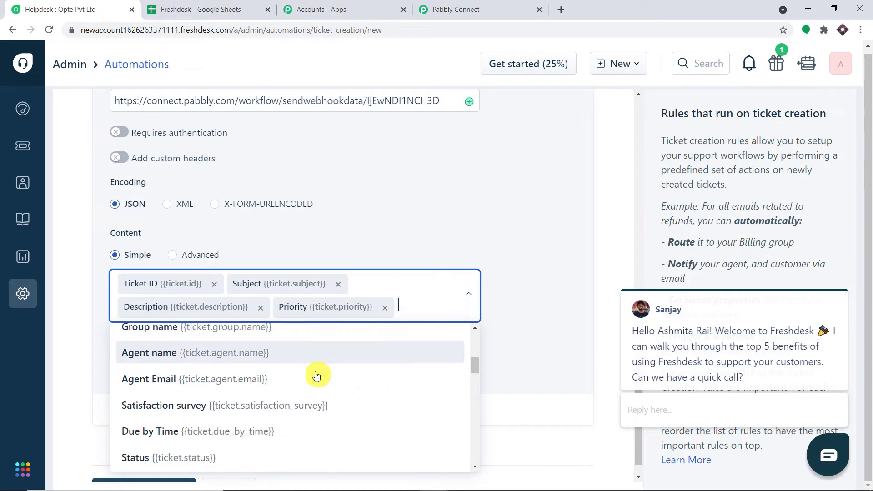
scroll(313, 378, down, 8)
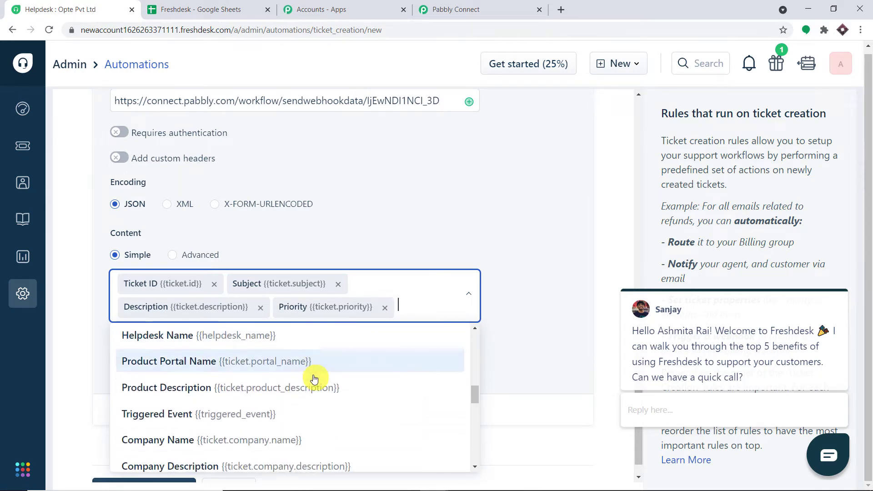
scroll(283, 389, down, 3)
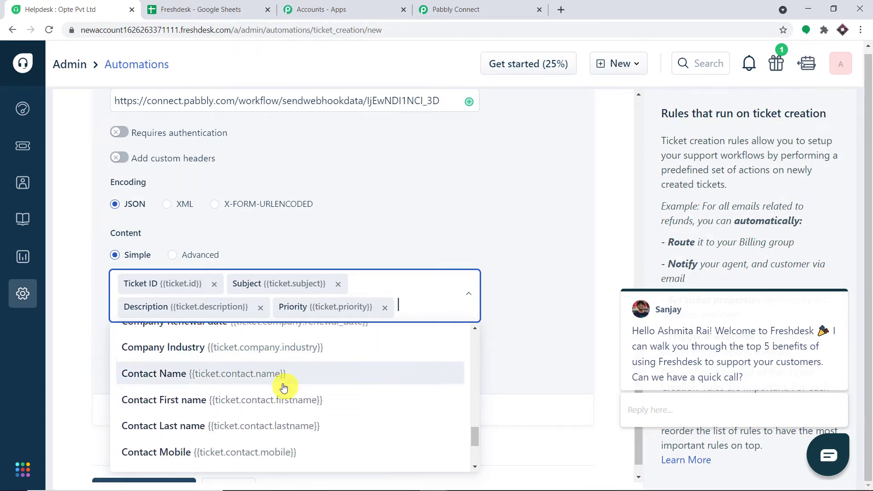
click(257, 391)
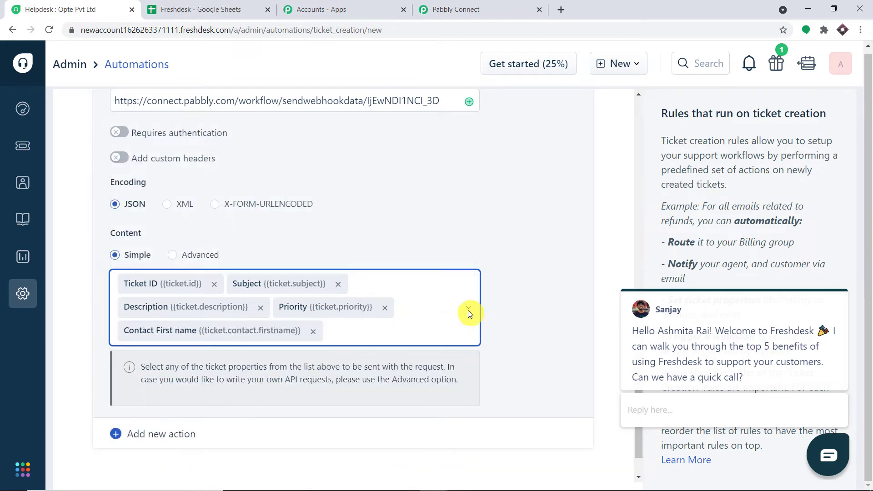
Add the Contact Last name property to the webhook's content
click(468, 310)
scroll(400, 259, down, 3)
scroll(407, 242, down, 10)
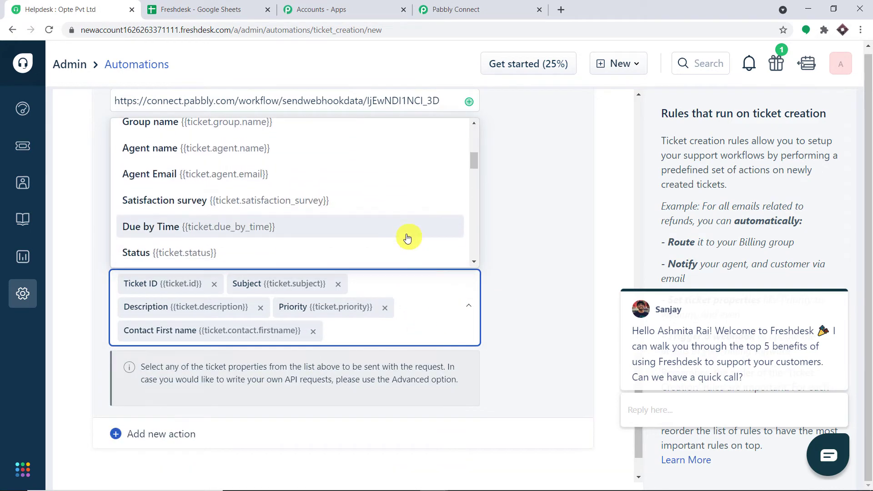
scroll(403, 228, down, 10)
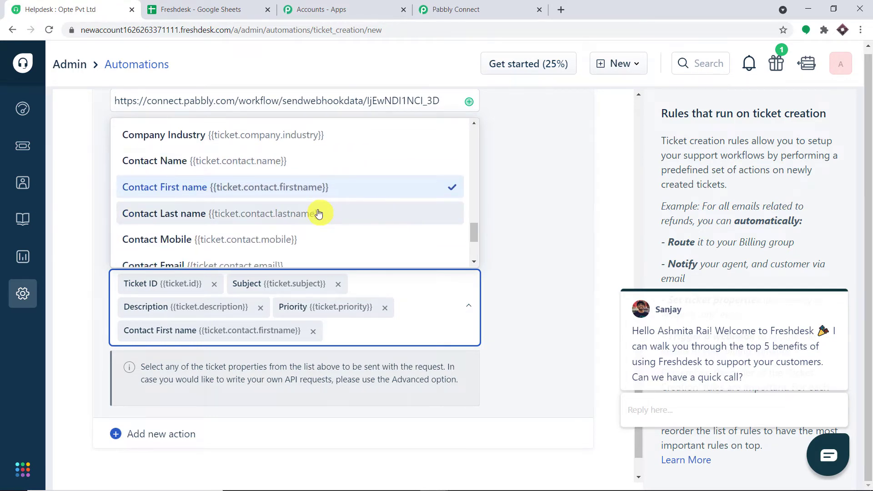
click(318, 214)
Add the Contact Email property to the webhook's content
click(468, 318)
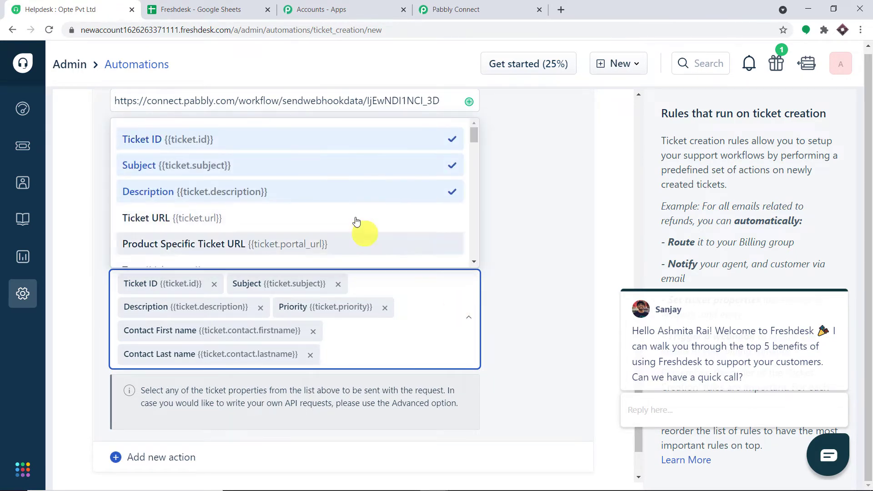
scroll(357, 218, down, 5)
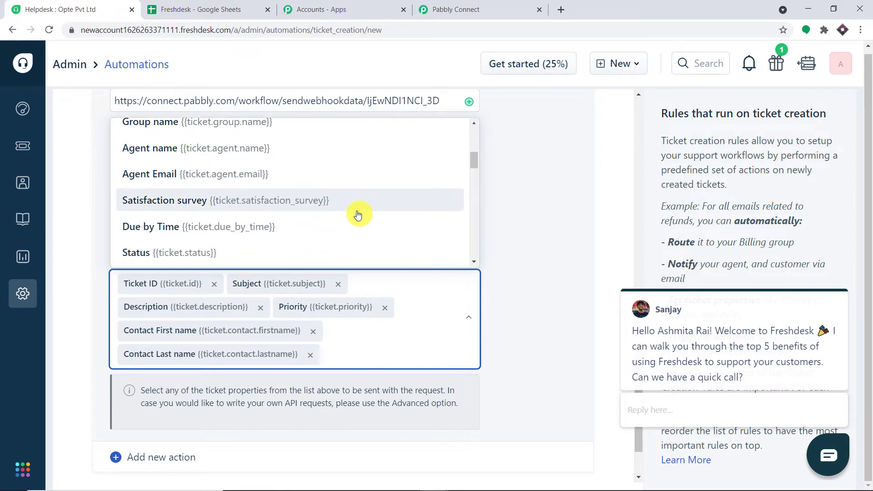
scroll(358, 215, down, 8)
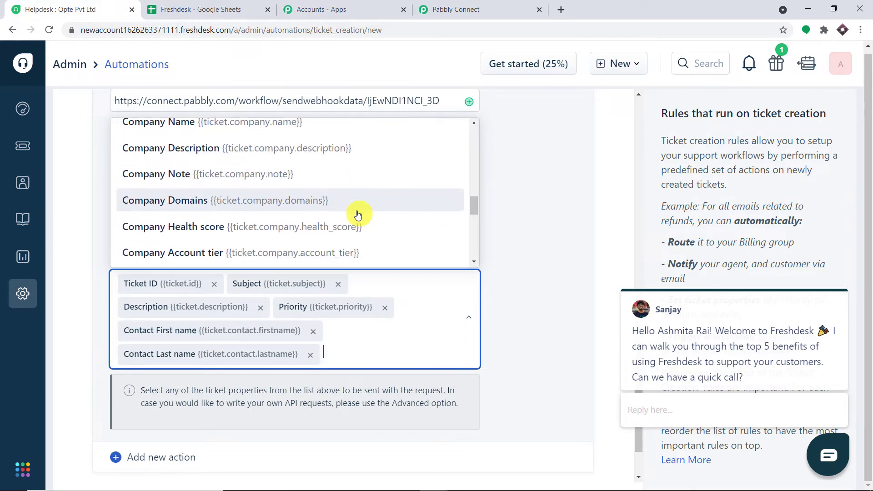
scroll(357, 214, down, 6)
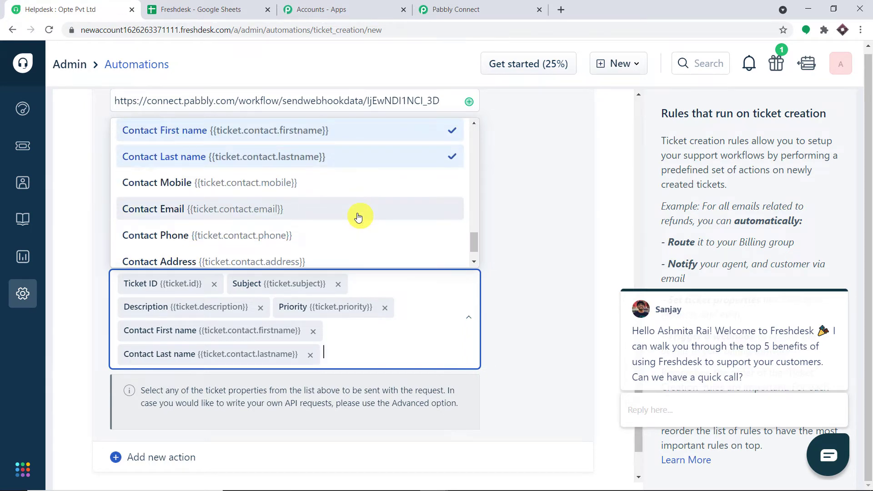
click(358, 216)
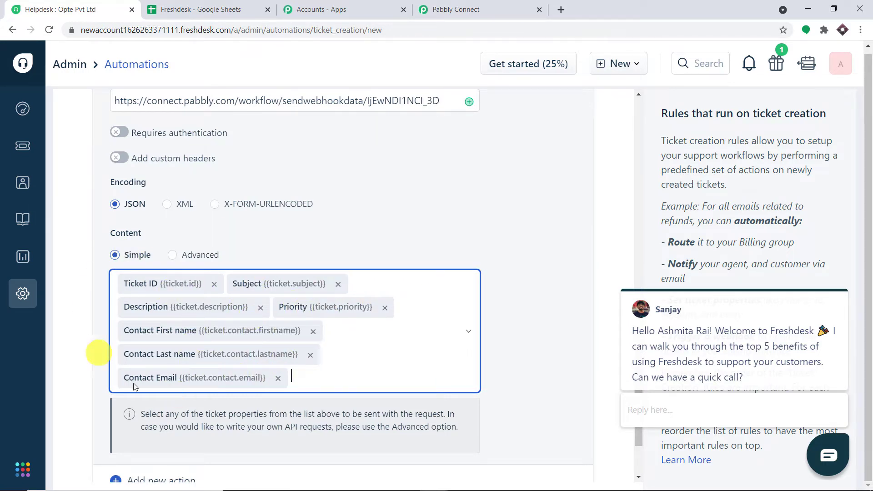
click(259, 234)
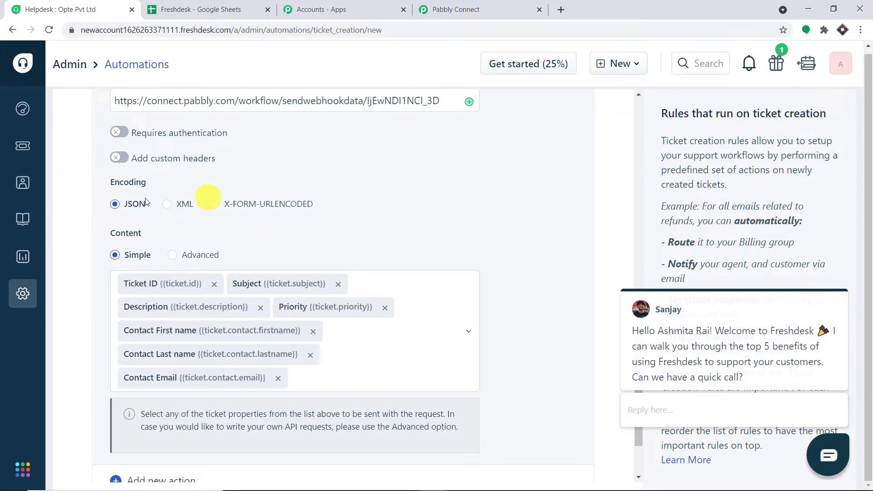
Preview the Google Sheets Ticket rule, review its summary and webhook URL, and save and enable it
scroll(353, 260, down, 2)
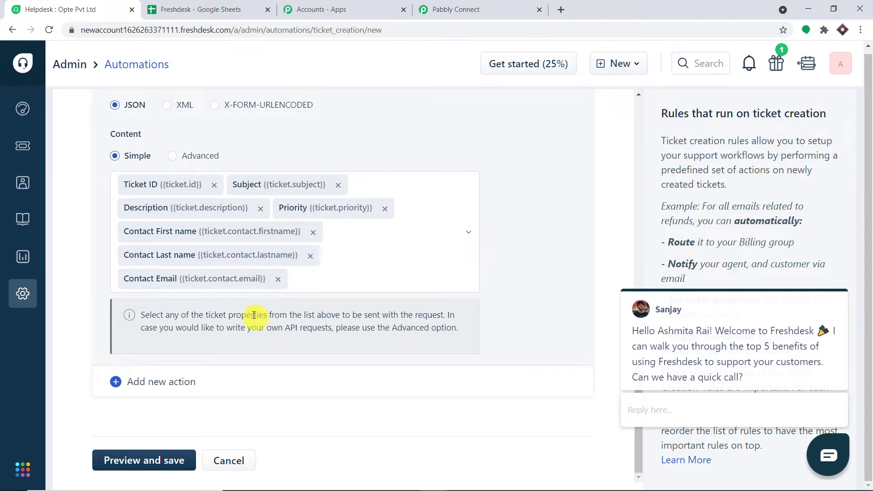
click(144, 462)
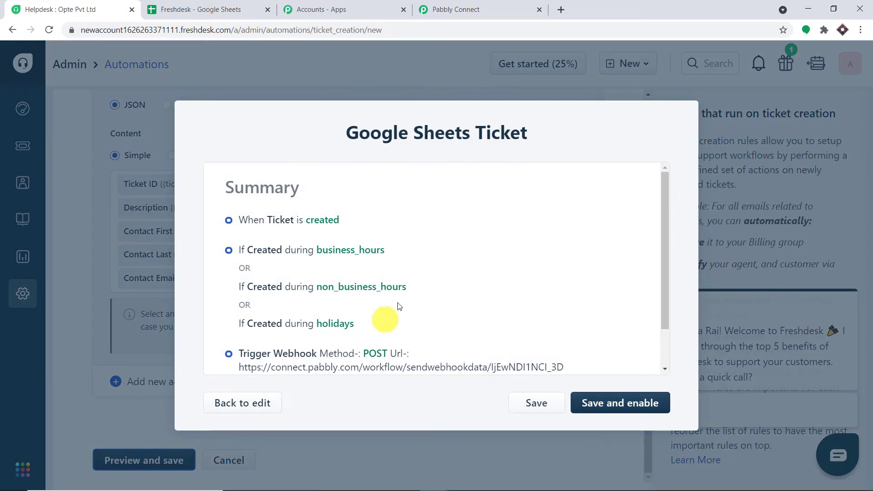
scroll(313, 204, down, 1)
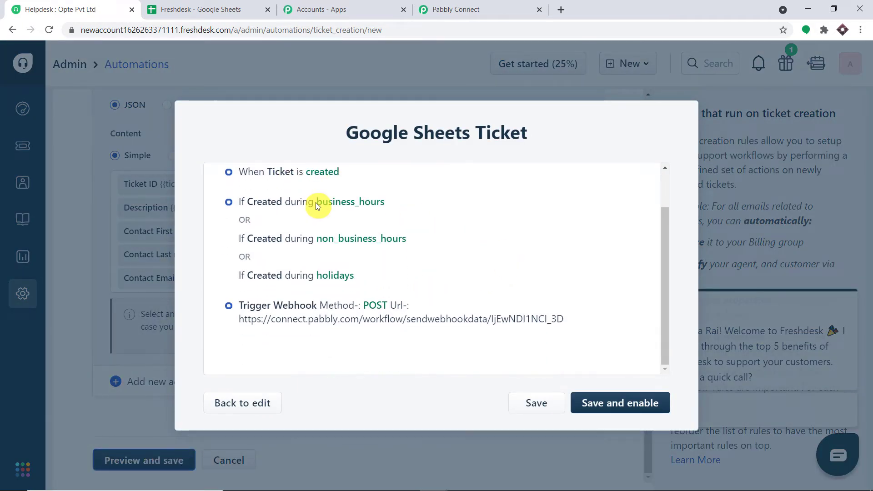
scroll(316, 202, up, 1)
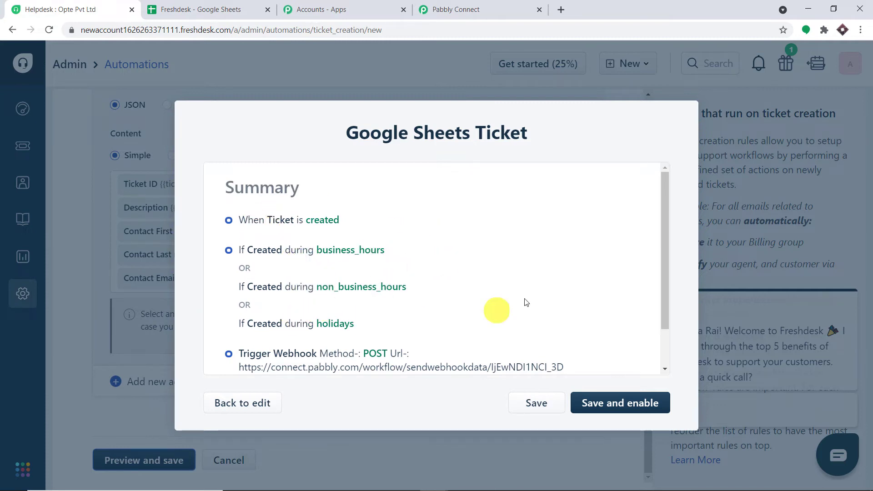
scroll(526, 298, down, 1)
drag(576, 320, 236, 318)
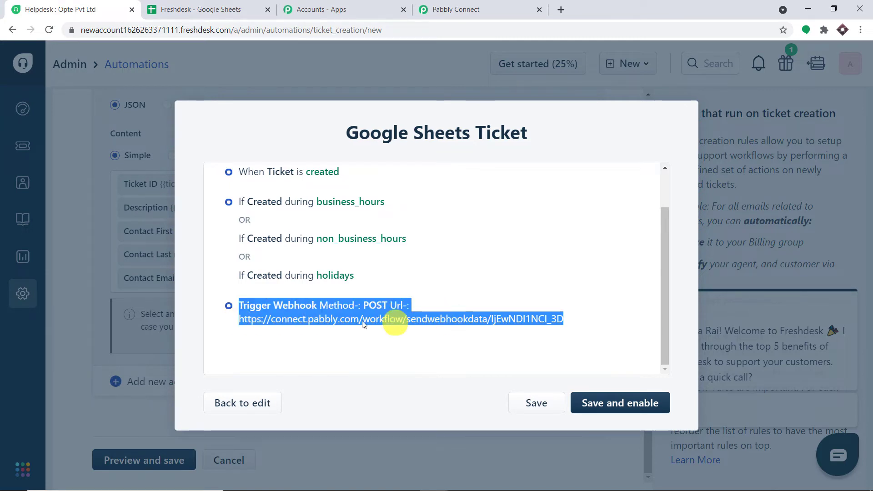
click(596, 403)
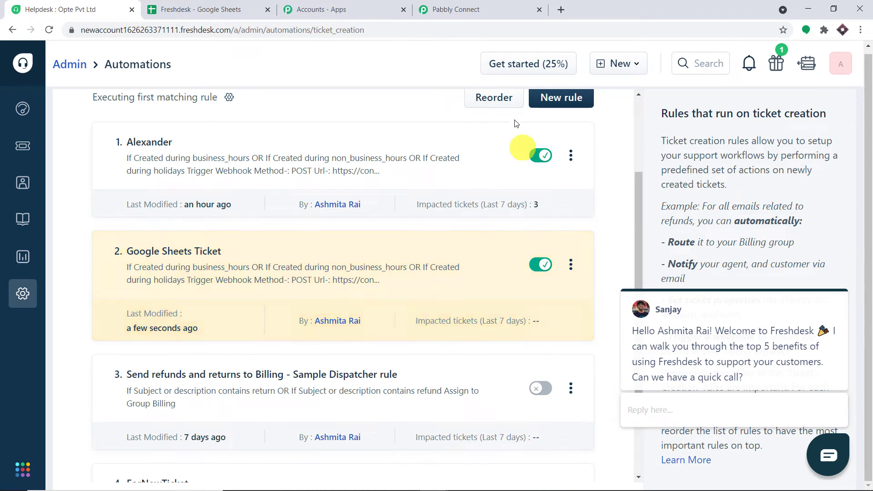
Check the webhook's capture state in Pabbly Connect, and start a new ticket in Freshdesk for the existing contact
click(515, 7)
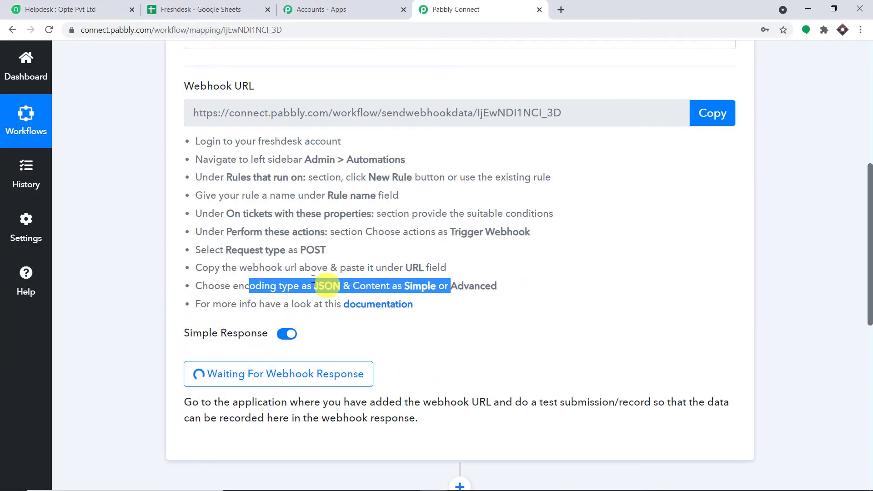
click(93, 7)
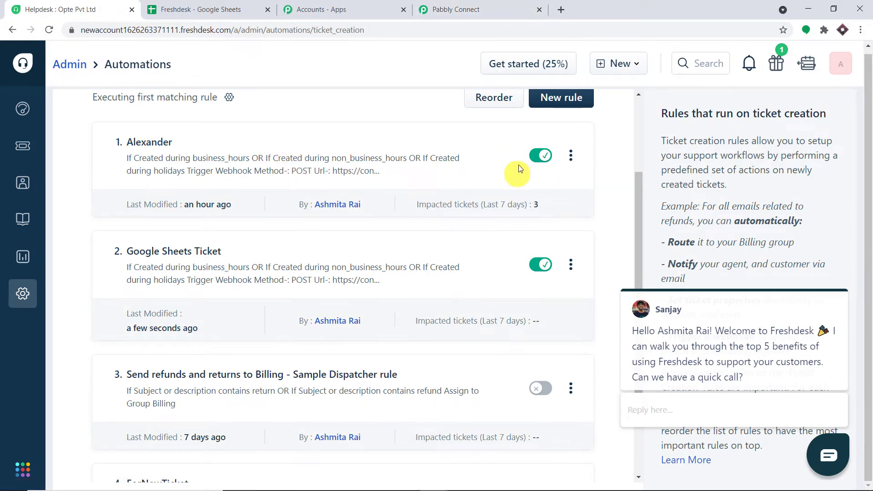
click(613, 64)
click(603, 92)
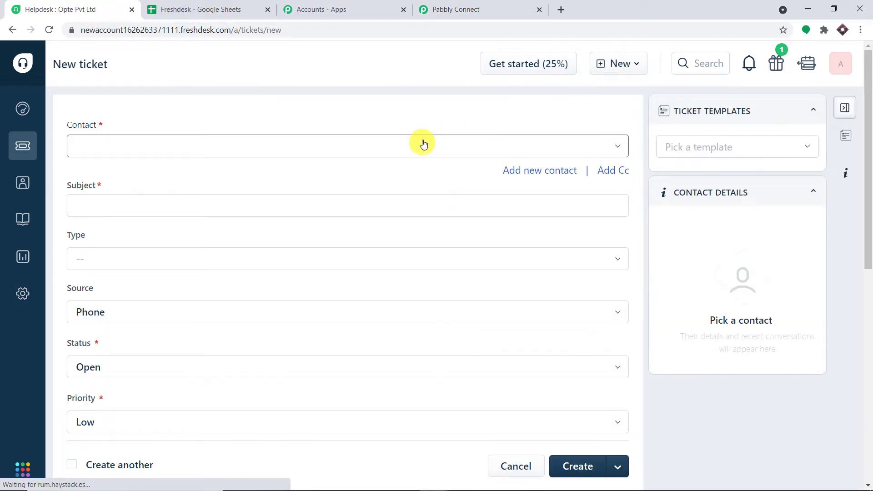
click(490, 152)
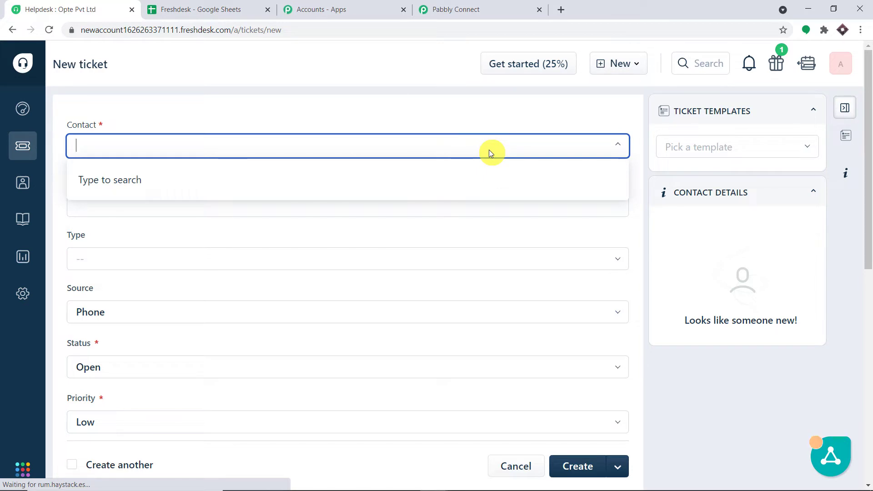
text(jerr)
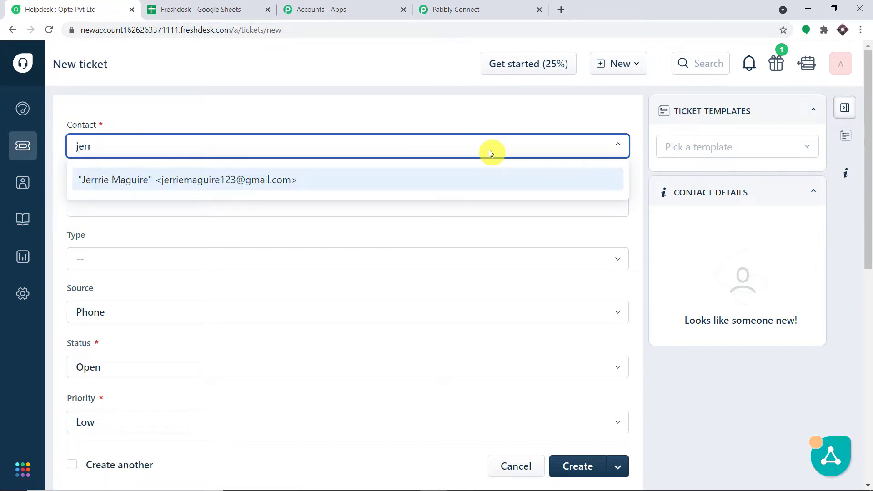
click(253, 180)
Enter "Discount system" as the ticket's subject, correcting the spelling of "Discount"
click(184, 201)
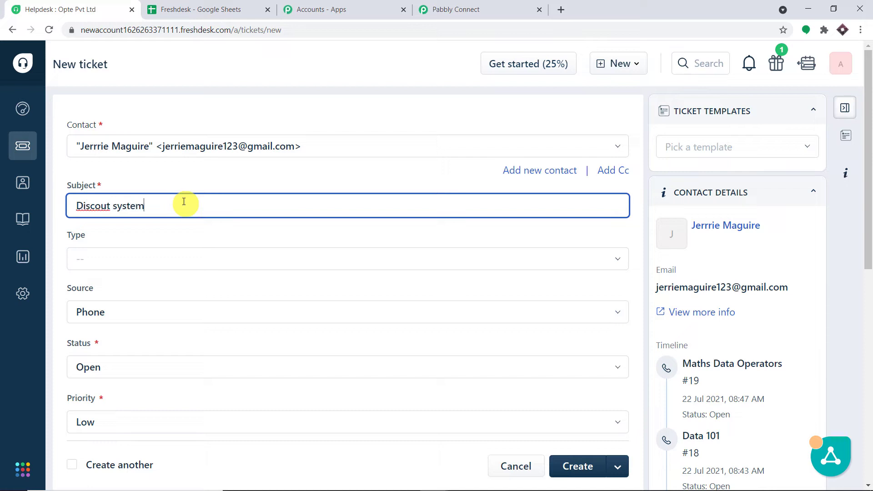
right_click(106, 202)
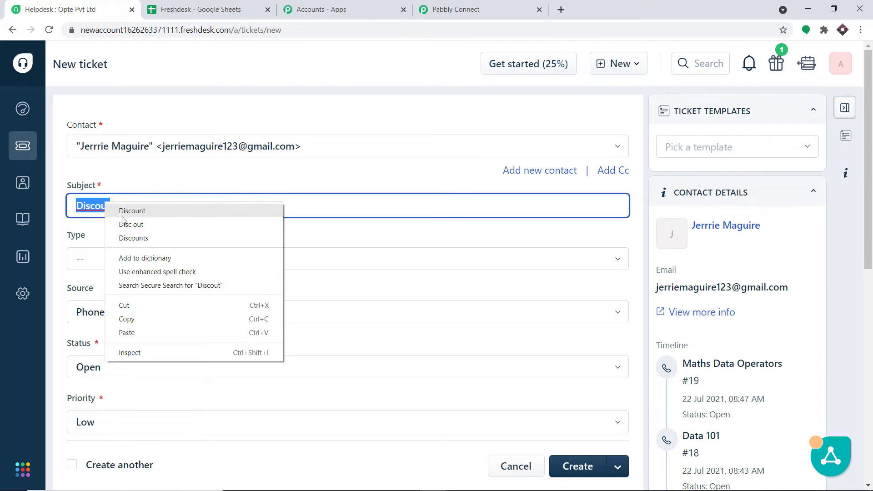
click(130, 209)
Set the ticket's type to Problem and its priority to Medium
scroll(210, 195, down, 3)
click(170, 150)
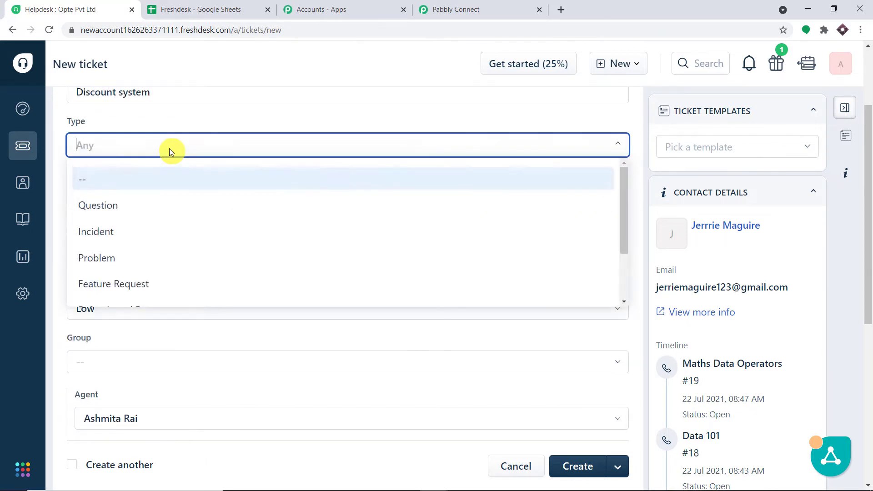
scroll(155, 232, down, 2)
click(153, 210)
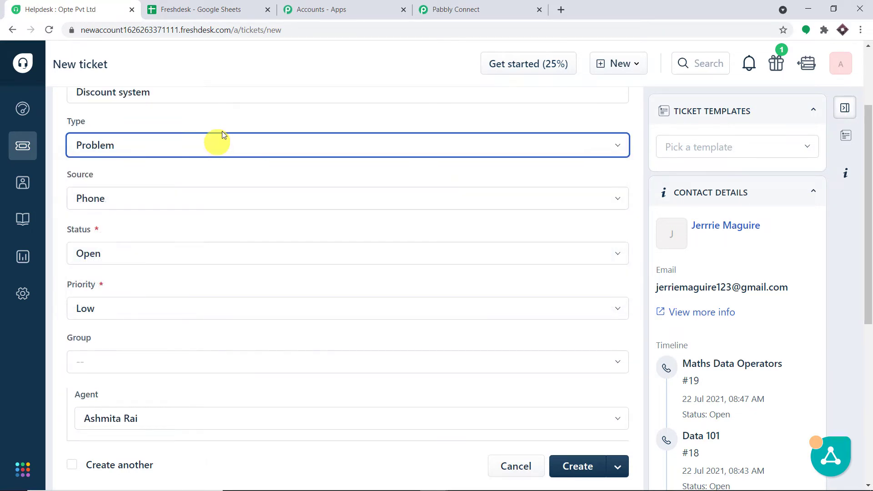
scroll(203, 205, down, 1)
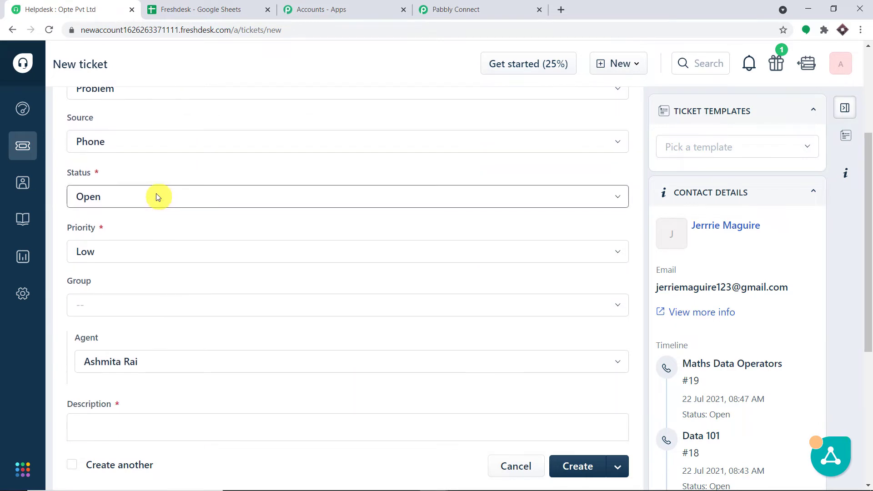
click(162, 249)
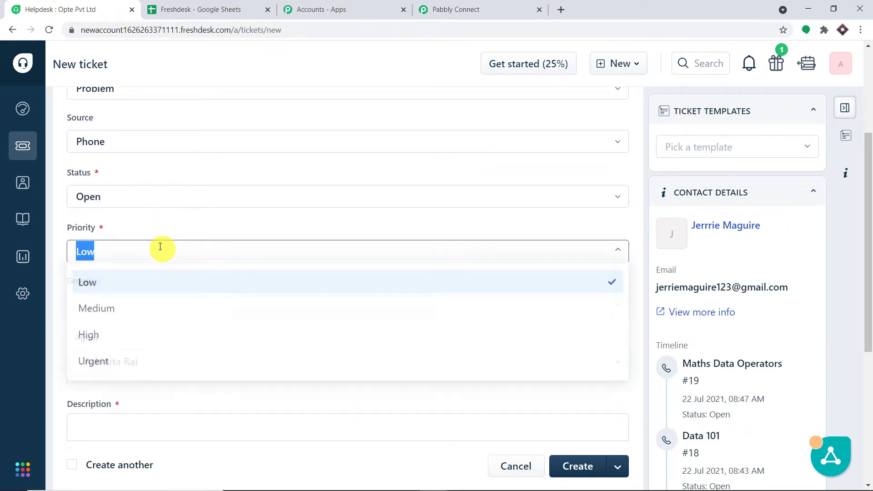
click(140, 311)
Assign the ticket to the Billing group
scroll(218, 192, down, 2)
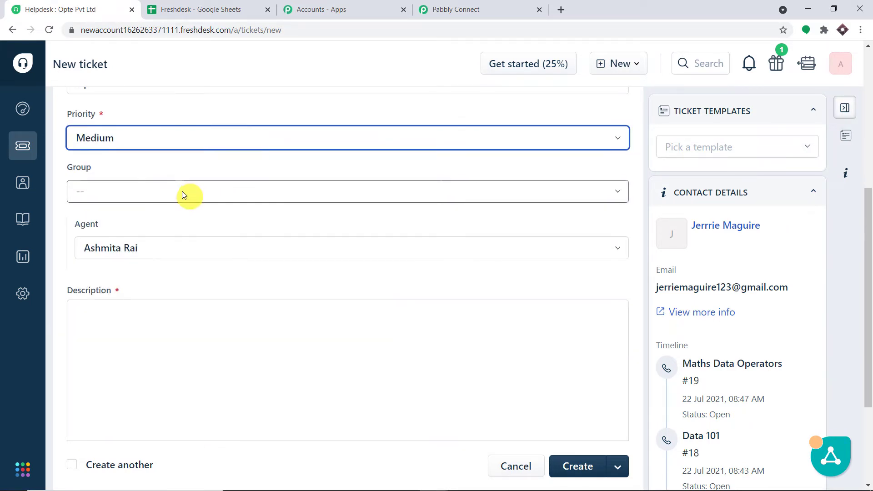
click(180, 191)
scroll(178, 286, down, 1)
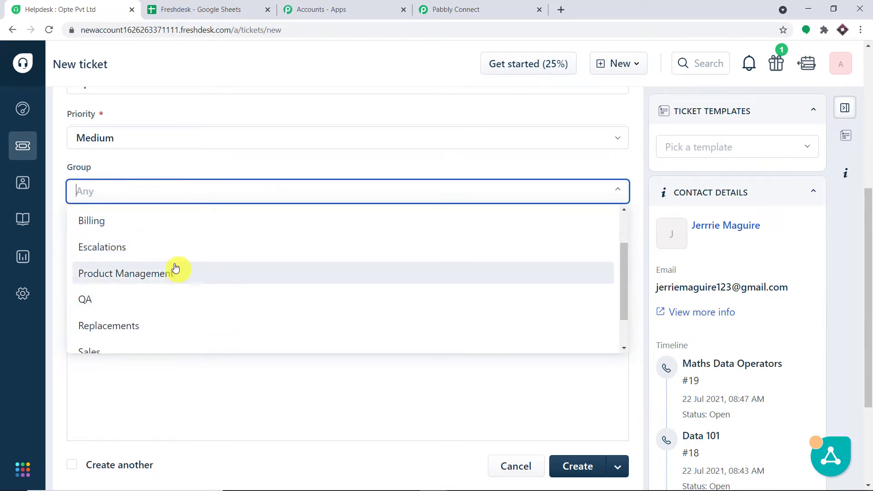
click(162, 227)
Enter the description "The discount system is not working" and create the ticket
scroll(182, 246, down, 1)
click(164, 265)
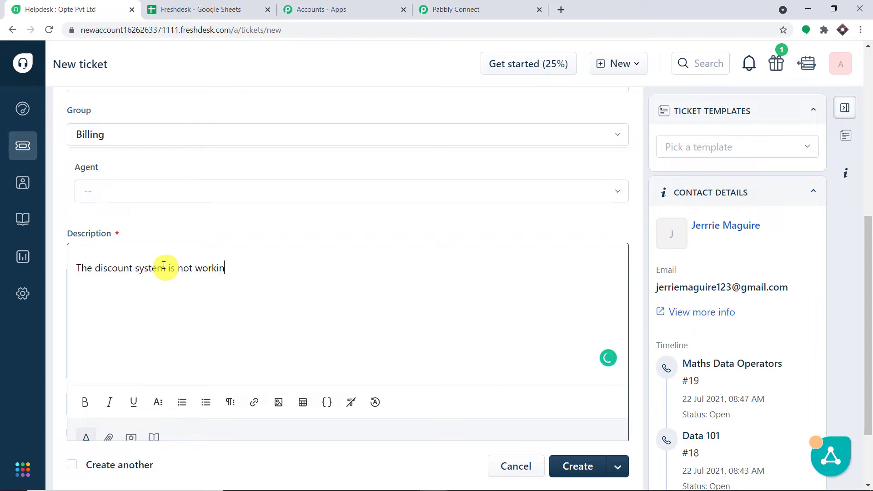
scroll(210, 312, down, 2)
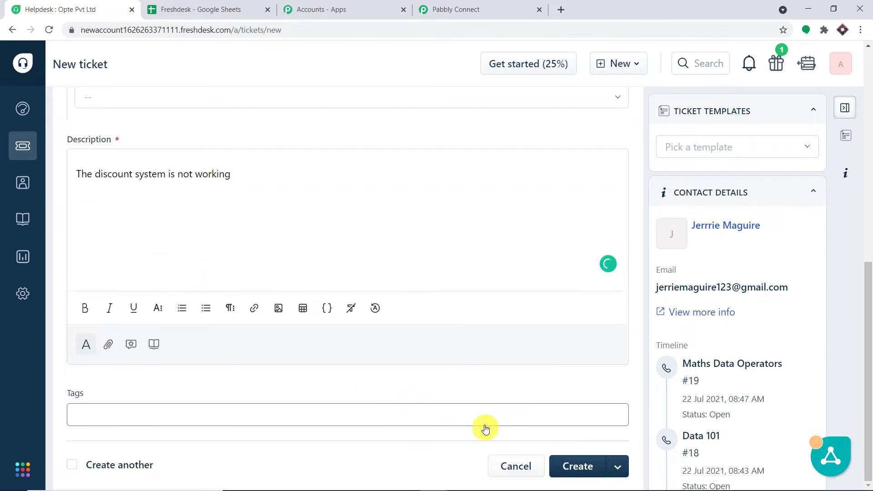
click(582, 467)
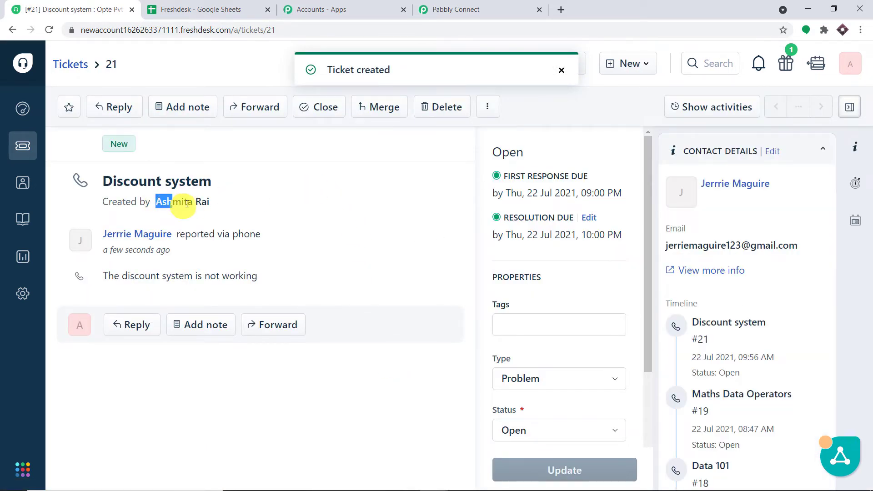
Review the created ticket's creator, contact, description and subject
click(848, 64)
click(220, 61)
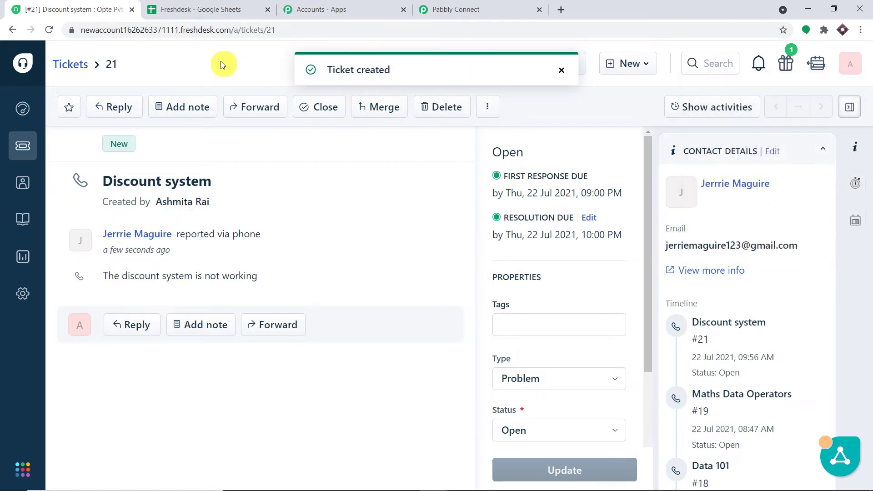
mouse_move(108, 233)
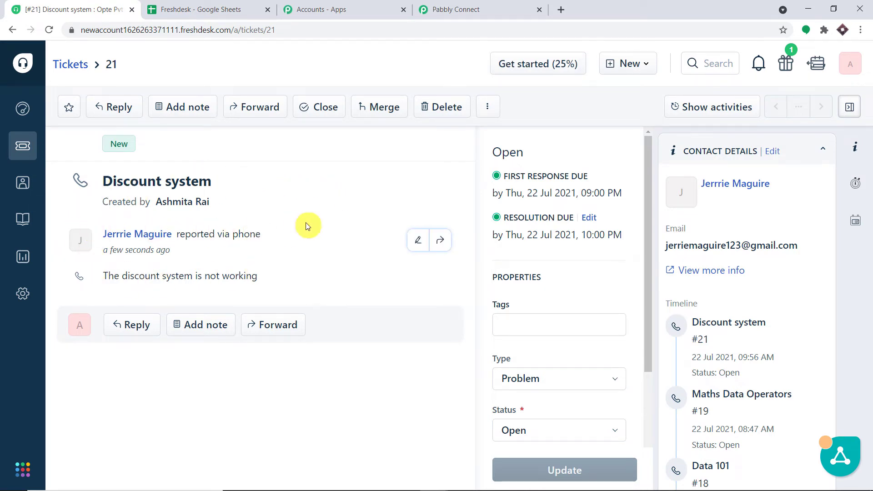
drag(102, 278, 271, 282)
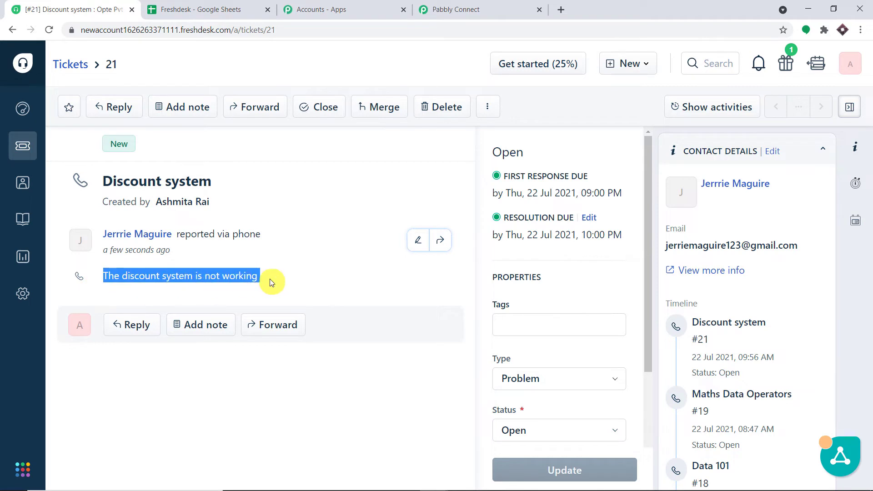
drag(212, 183, 31, 181)
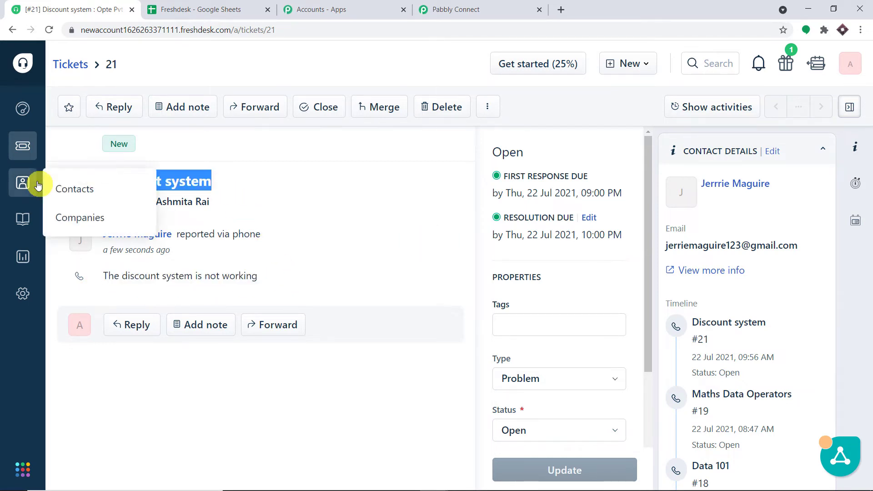
Switch to Pabbly Connect and examine the ticket ID and subject in the received webhook response
click(473, 5)
scroll(572, 218, down, 3)
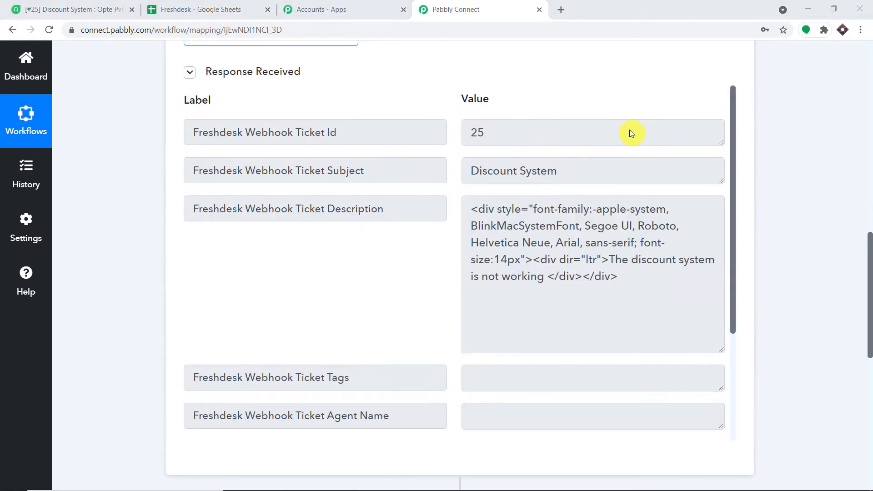
scroll(580, 150, up, 3)
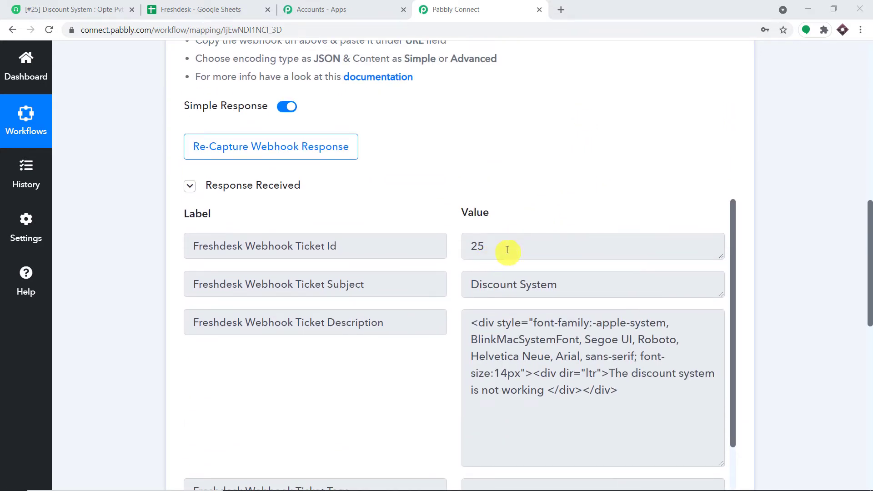
drag(508, 249, 454, 249)
scroll(557, 233, down, 1)
drag(579, 236, 446, 224)
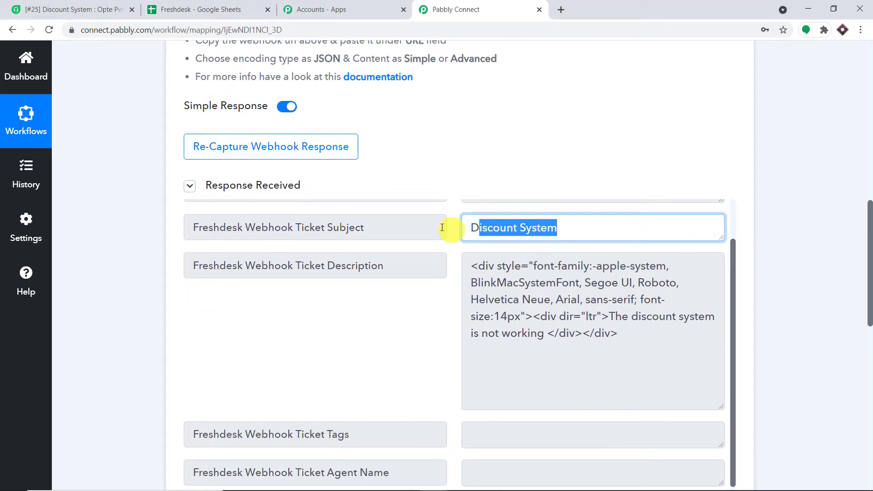
Examine the ticket description in the webhook response, distinguishing the message text from its surrounding HTML markup
scroll(626, 260, down, 1)
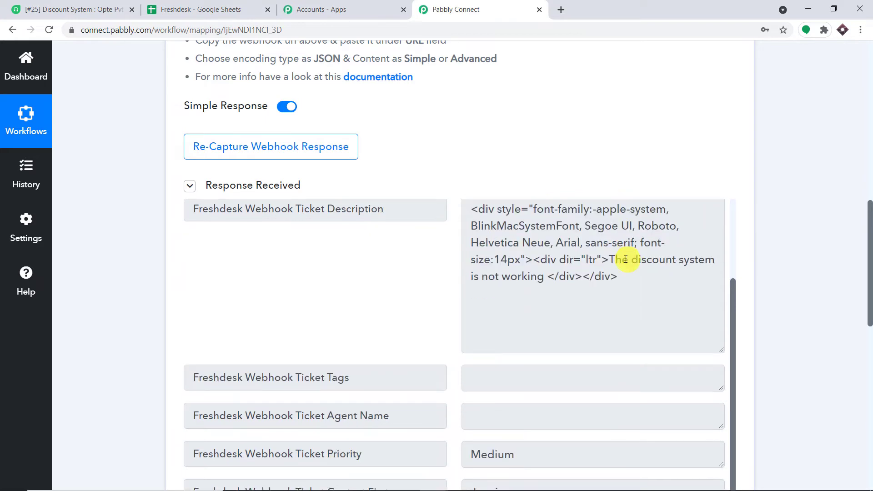
drag(610, 257, 541, 277)
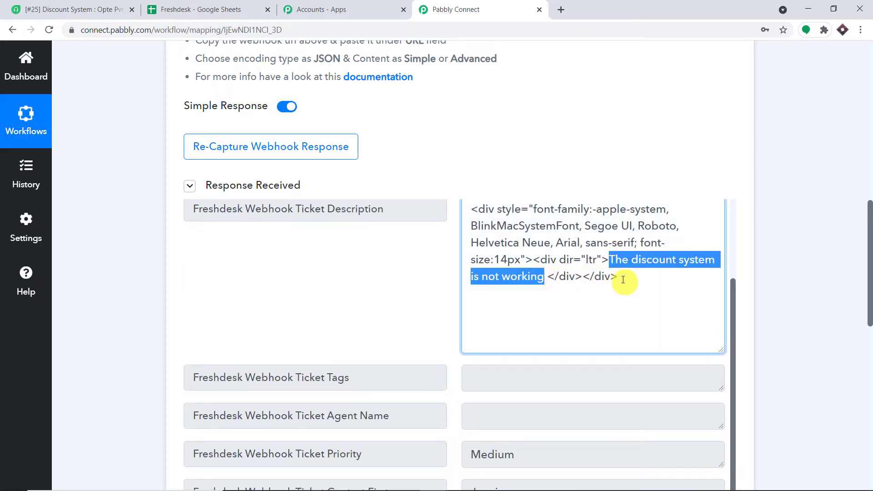
drag(623, 279, 470, 241)
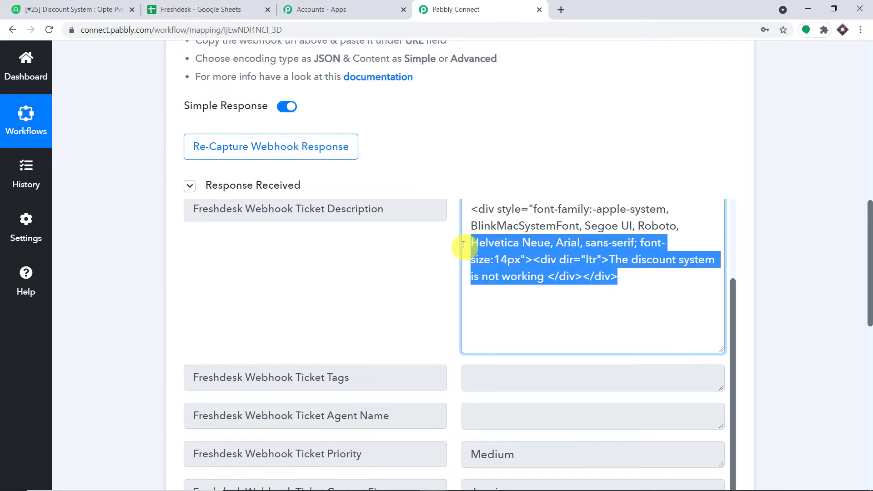
click(563, 213)
drag(611, 259, 547, 277)
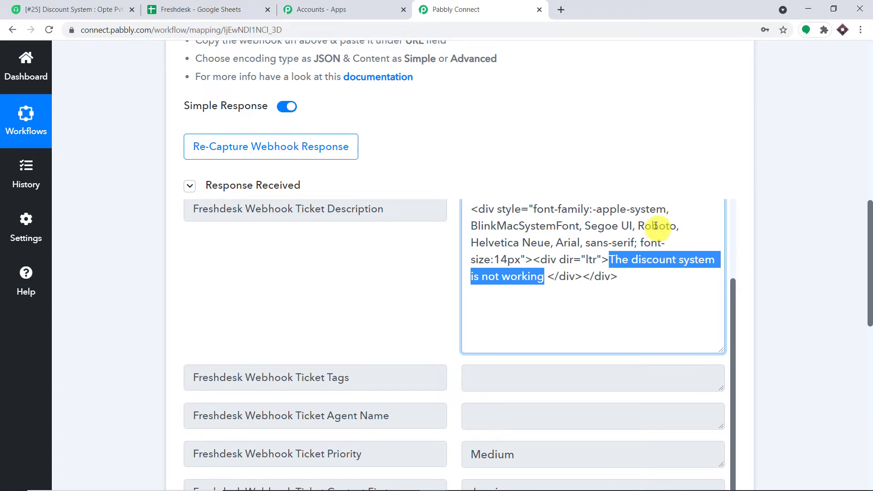
scroll(546, 259, up, 1)
drag(473, 266, 542, 332)
click(623, 313)
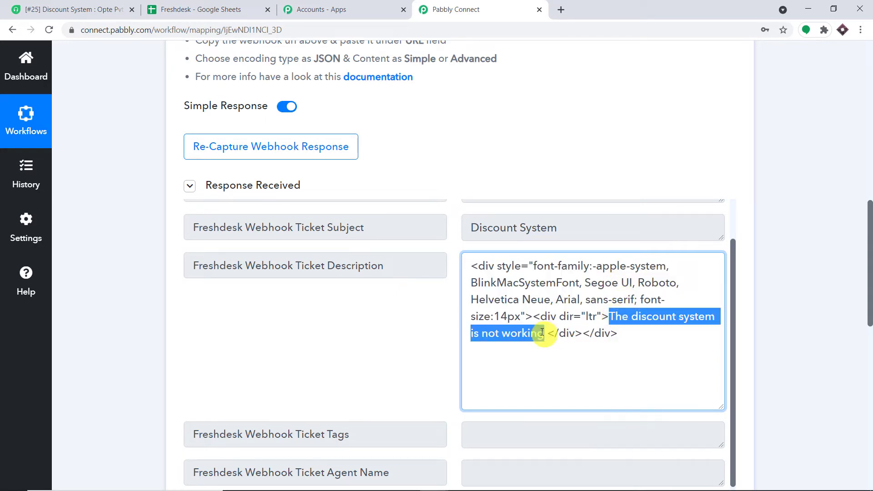
Review the ticket's priority and the contact's first name, last name and email in the webhook response
scroll(657, 238, down, 3)
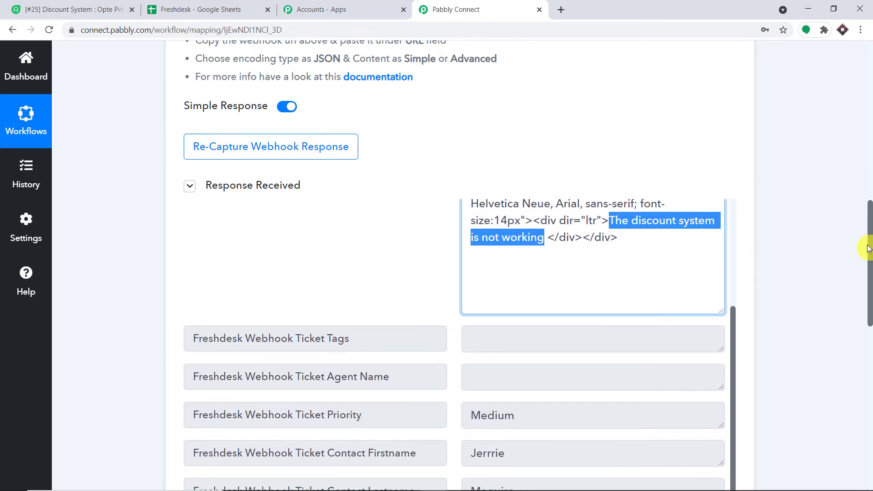
click(867, 248)
drag(867, 230, 868, 291)
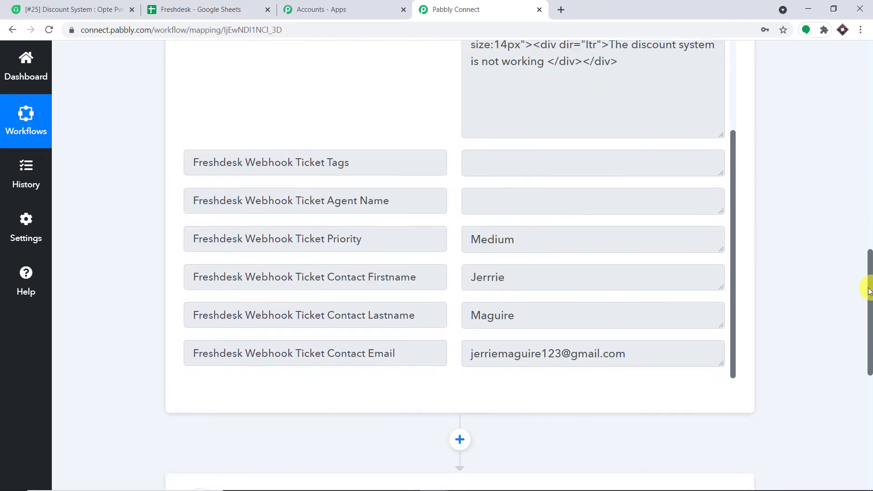
scroll(839, 281, down, 2)
click(518, 139)
key(ctrl+a)
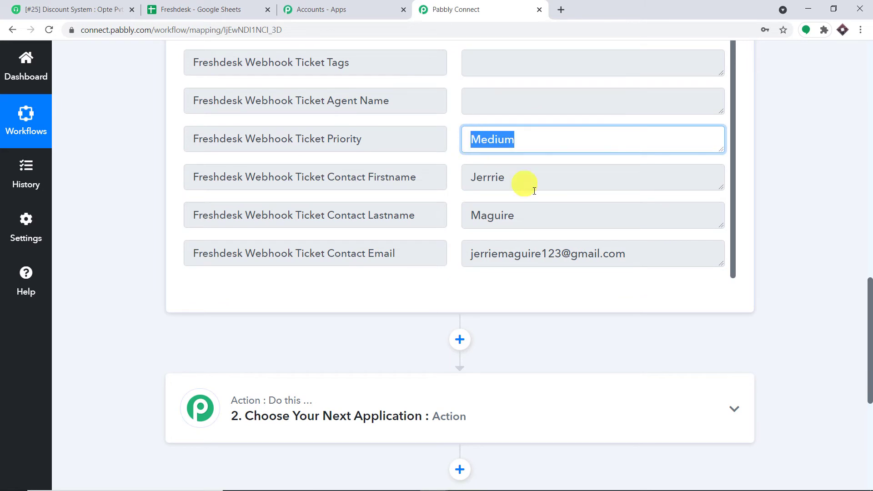
click(531, 178)
key(ctrl+a)
click(525, 211)
key(ctrl+a)
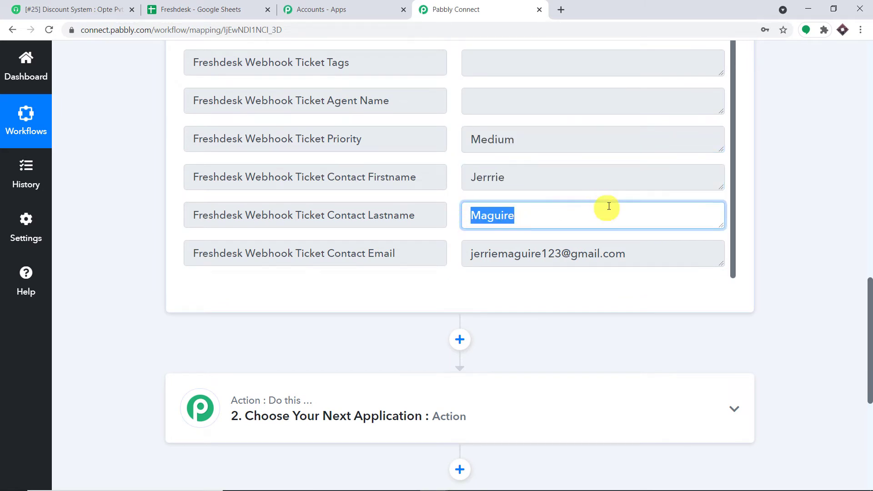
click(615, 251)
key(ctrl+a)
scroll(591, 189, down, 1)
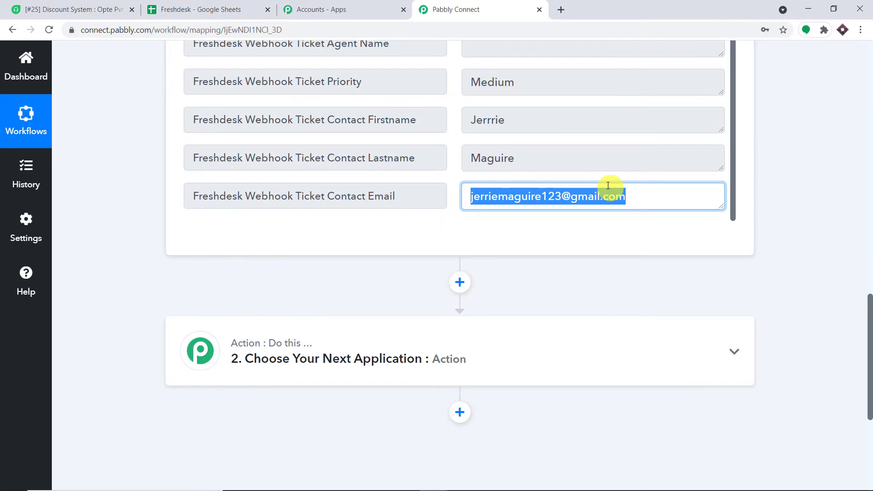
Return to the ticket description and check the message text enclosed in the HTML tags
scroll(608, 185, up, 3)
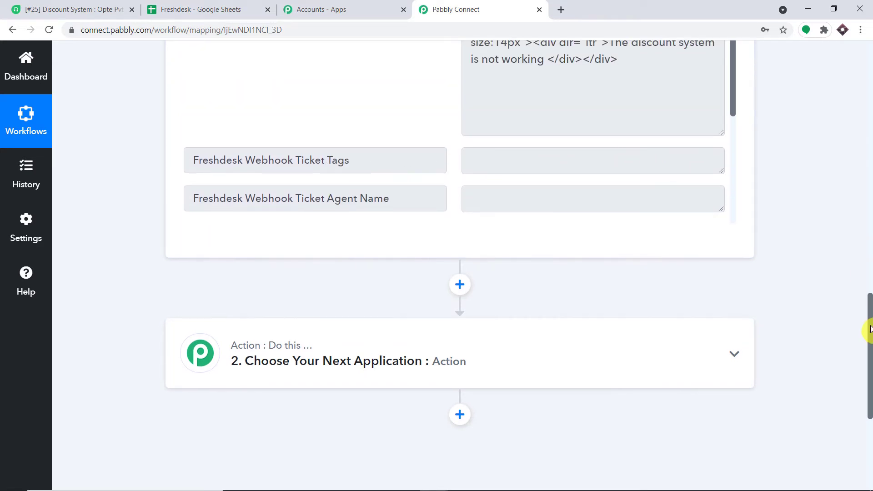
drag(869, 325, 869, 296)
click(612, 157)
drag(612, 157, 551, 177)
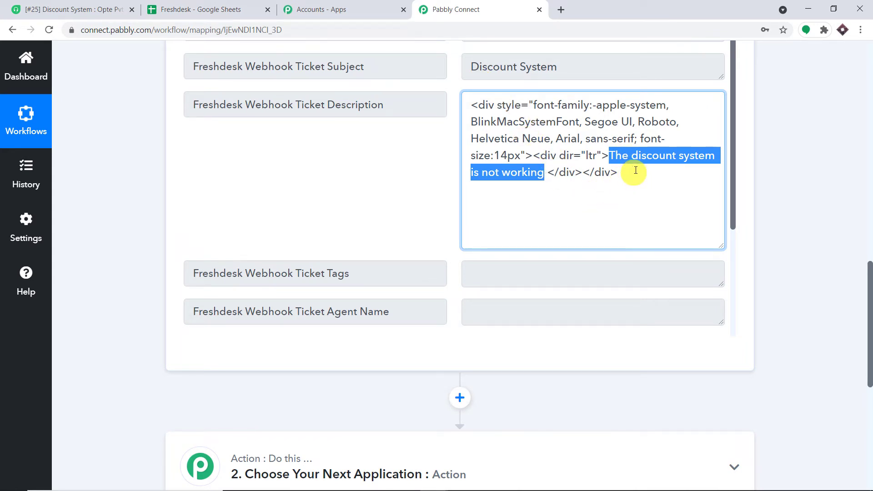
Choose Data Transformer by Pabbly as the app for the workflow's second step
drag(862, 277, 861, 363)
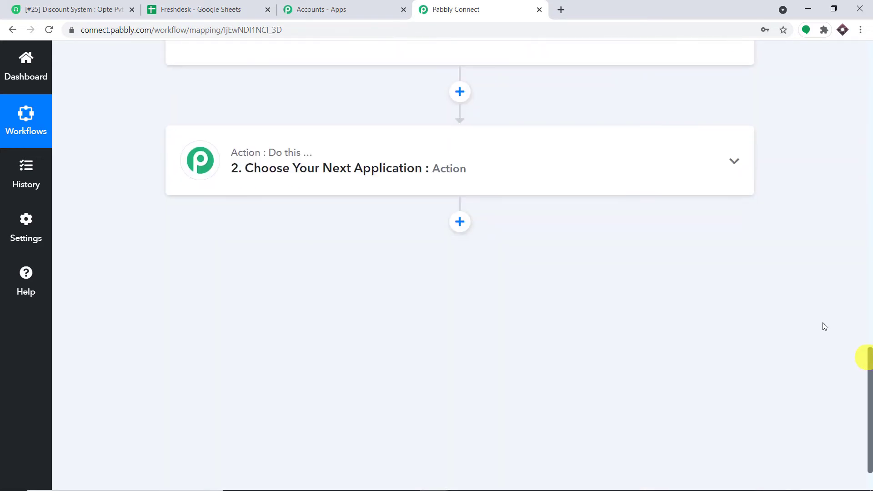
click(322, 176)
click(306, 245)
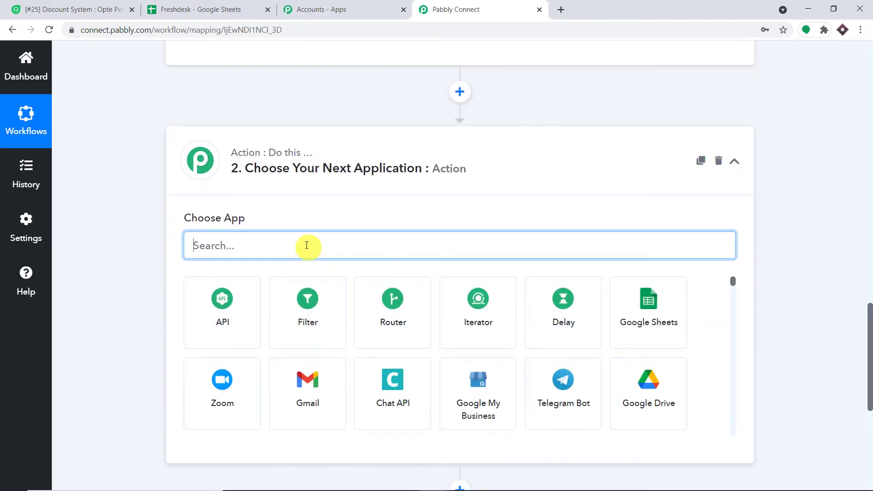
text(DA)
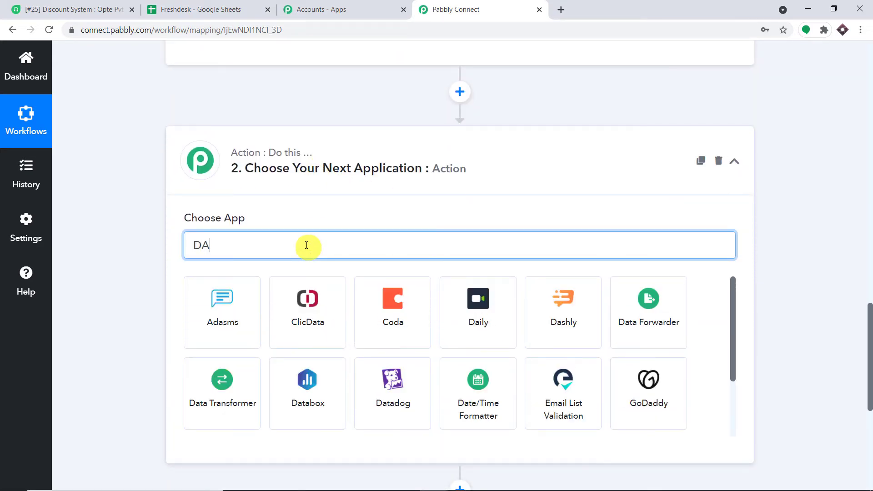
key(BackSpace)
key(BackSpace)
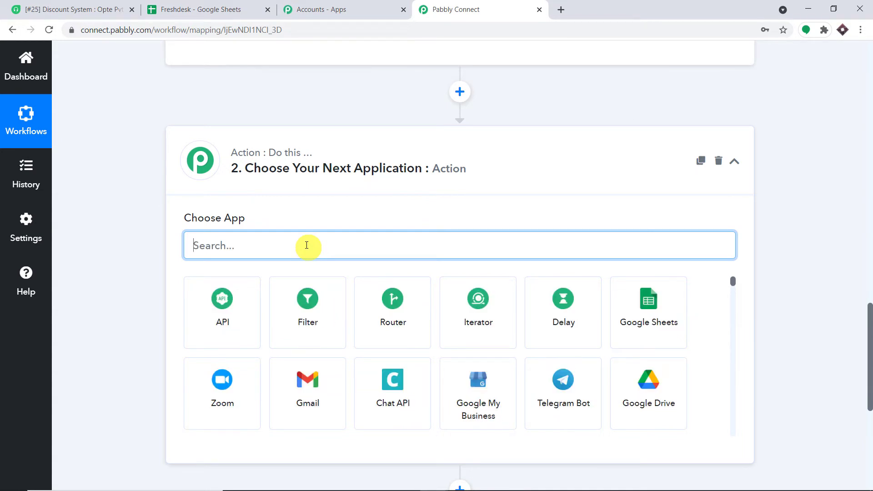
text(data)
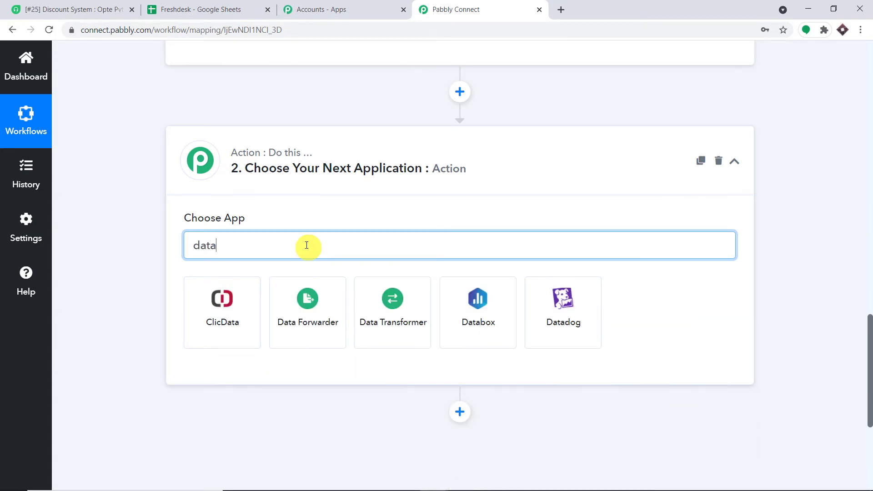
click(405, 323)
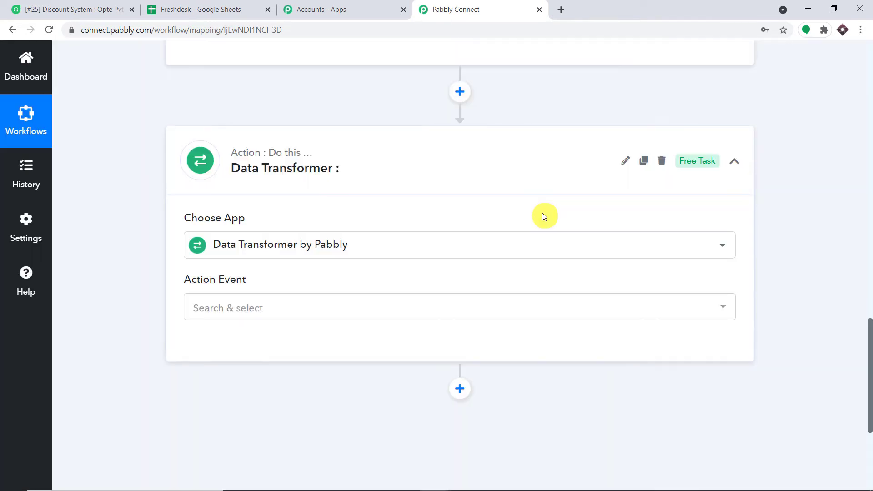
Set the Data Transformer action event to Strip HTML Tags and connect it
click(413, 314)
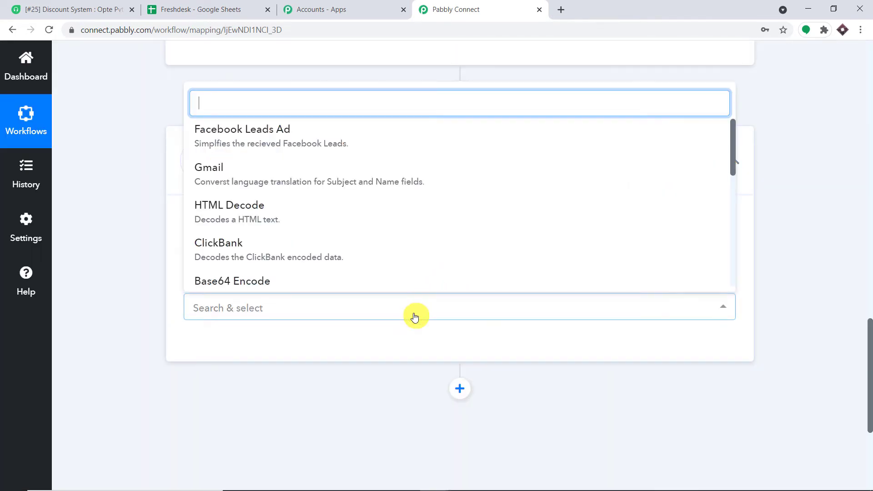
scroll(414, 316, down, 1)
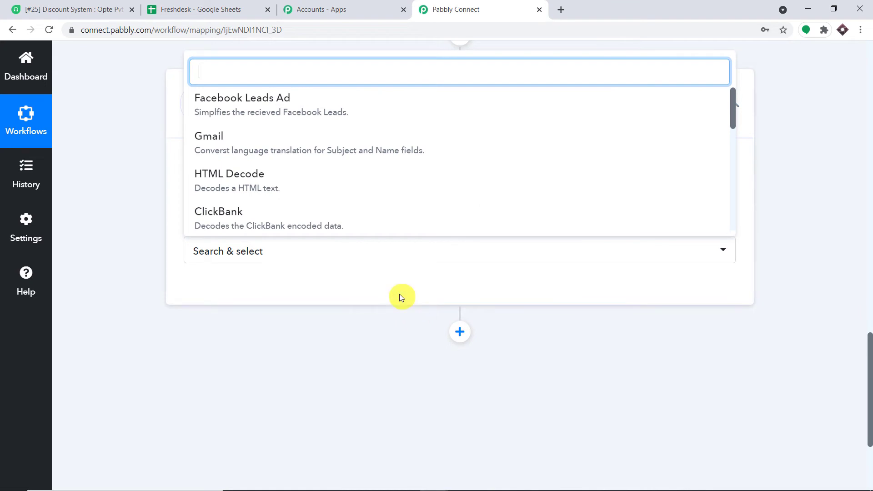
text(str)
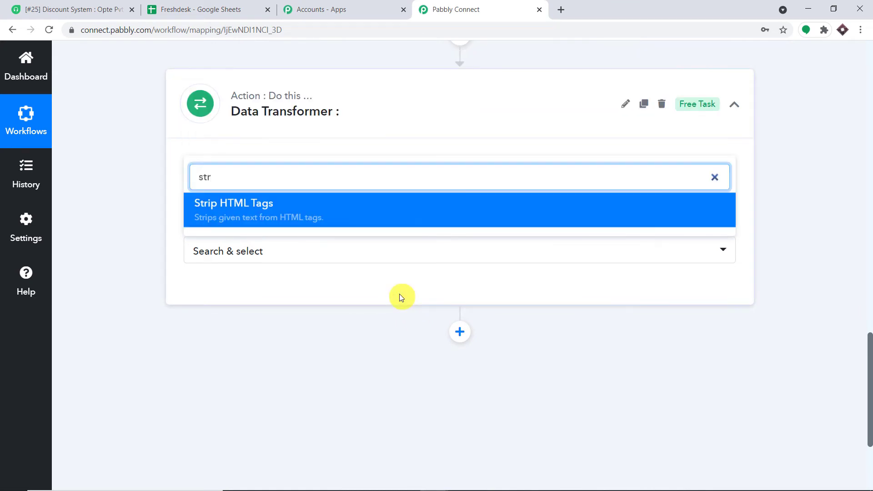
click(367, 208)
click(224, 289)
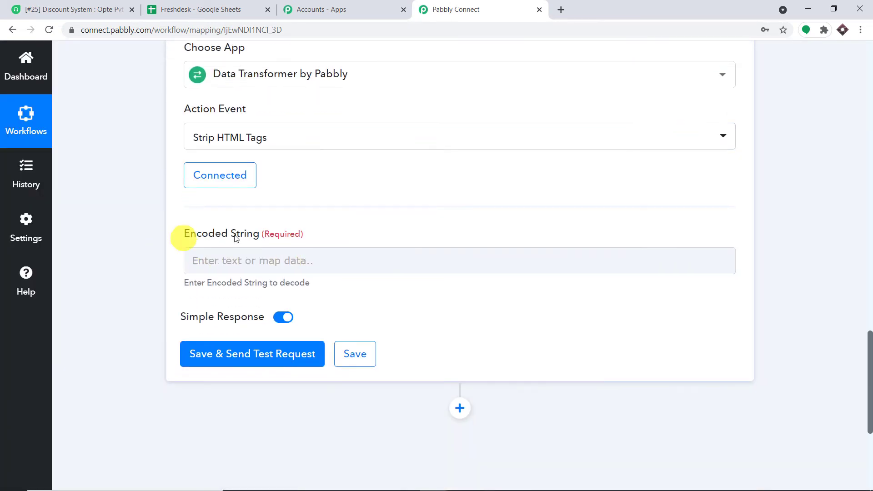
Map the Freshdesk Webhook Ticket Description into the Encoded String field, then save and send a test request
scroll(681, 195, up, 5)
scroll(684, 195, up, 1)
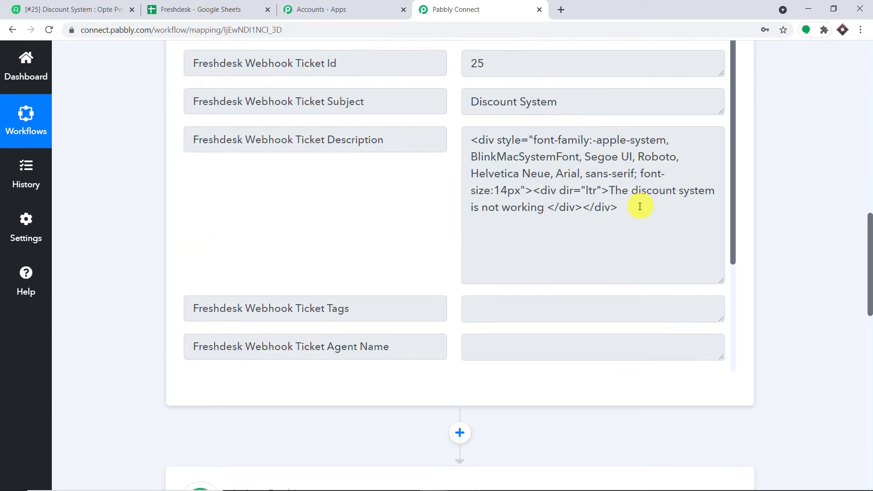
drag(637, 207, 446, 122)
drag(869, 300, 869, 435)
click(311, 185)
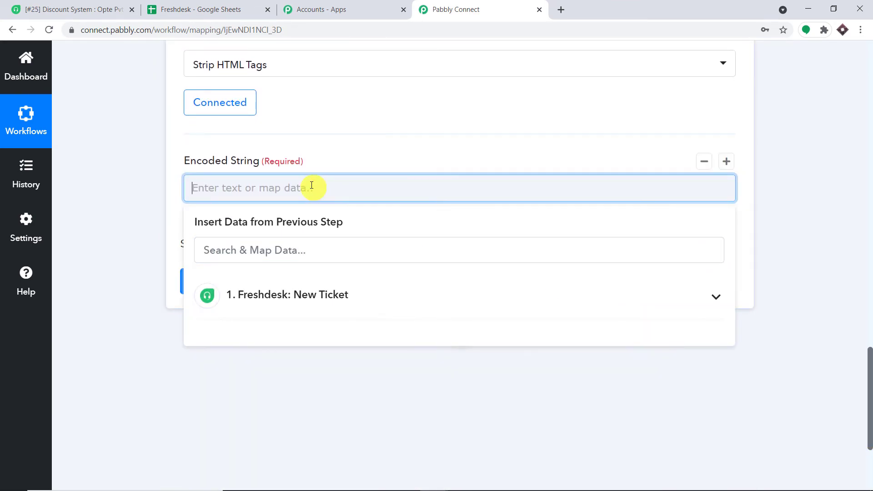
click(332, 293)
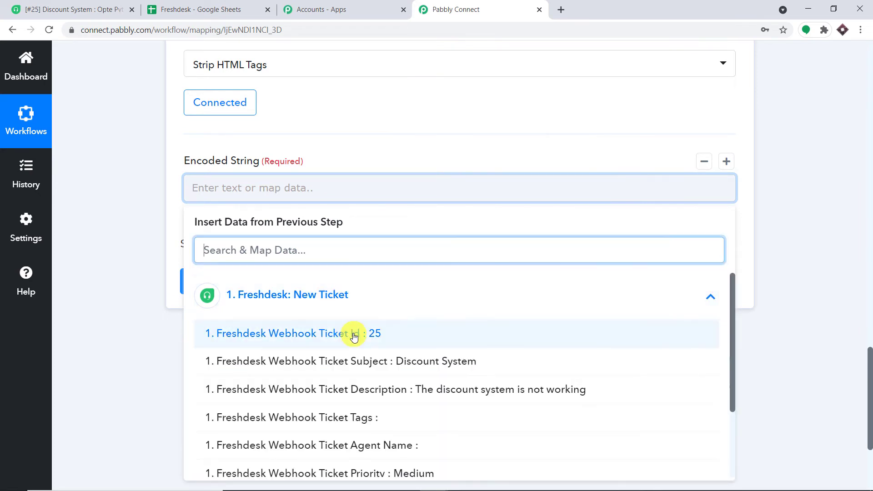
click(405, 391)
click(707, 179)
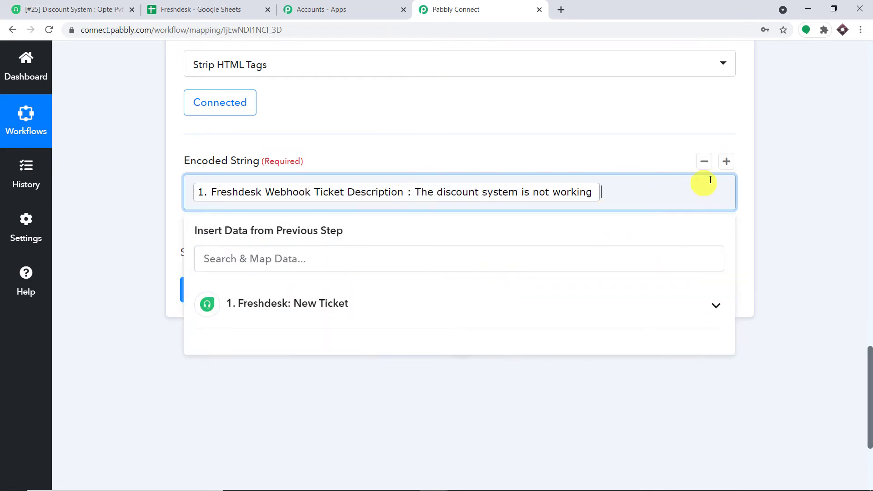
click(778, 163)
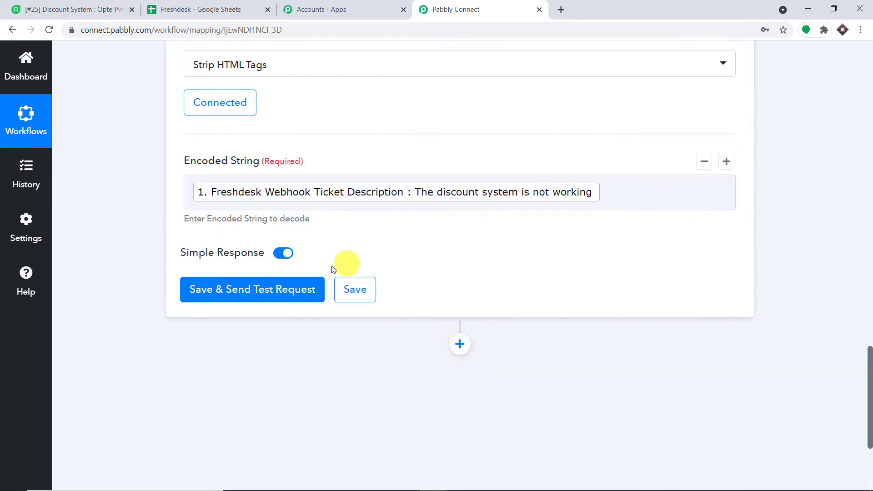
click(279, 298)
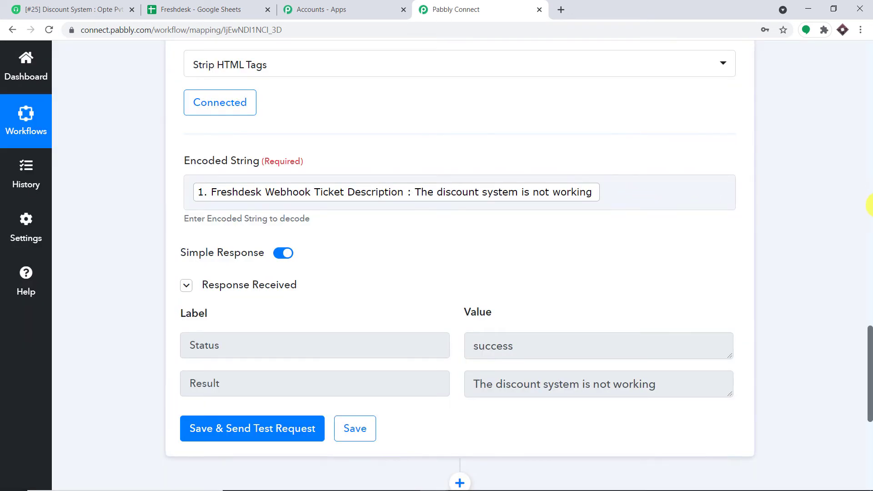
Go back to the Freshdesk webhook response and compare its raw HTML description with the stripped result
scroll(869, 210, up, 15)
scroll(737, 233, down, 3)
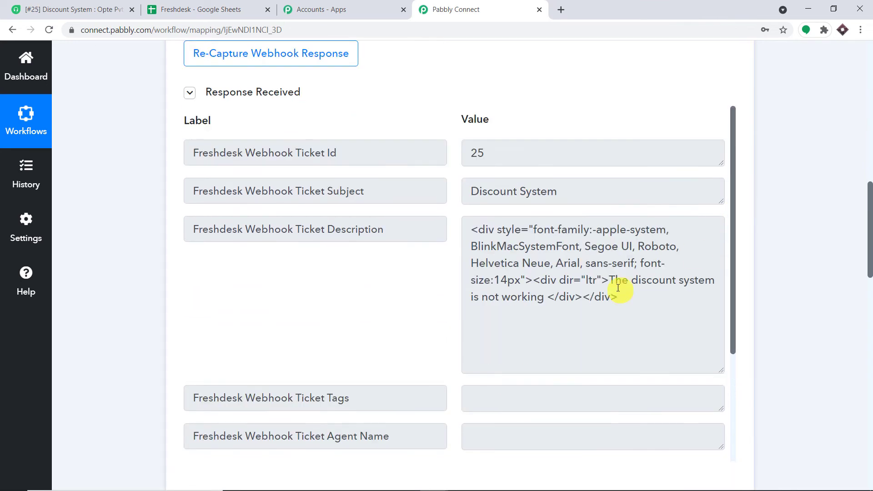
drag(612, 283, 547, 300)
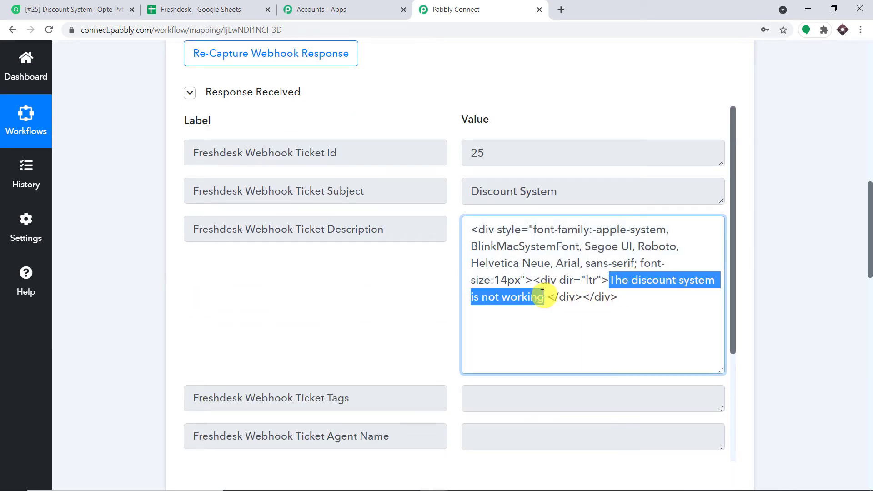
drag(618, 299, 476, 228)
click(637, 296)
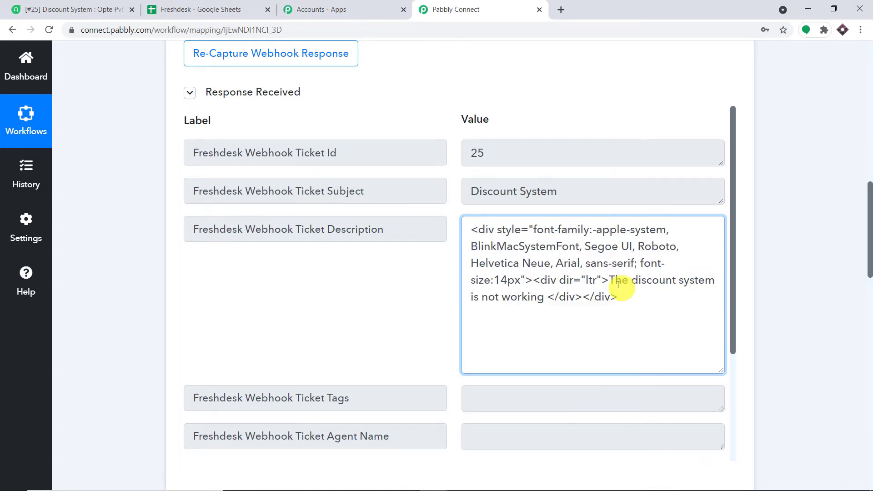
drag(610, 282, 555, 300)
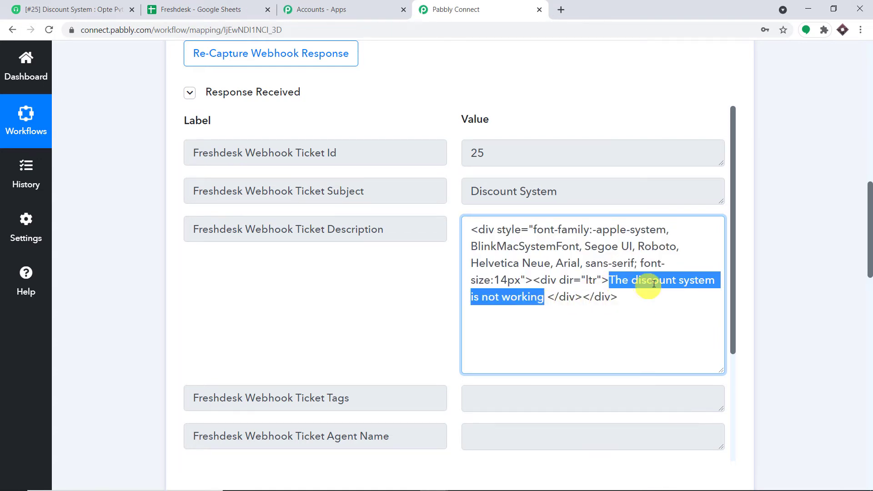
Add another action step below the Data Transformer step and bring up its app choices
scroll(738, 266, down, 4)
scroll(851, 274, down, 20)
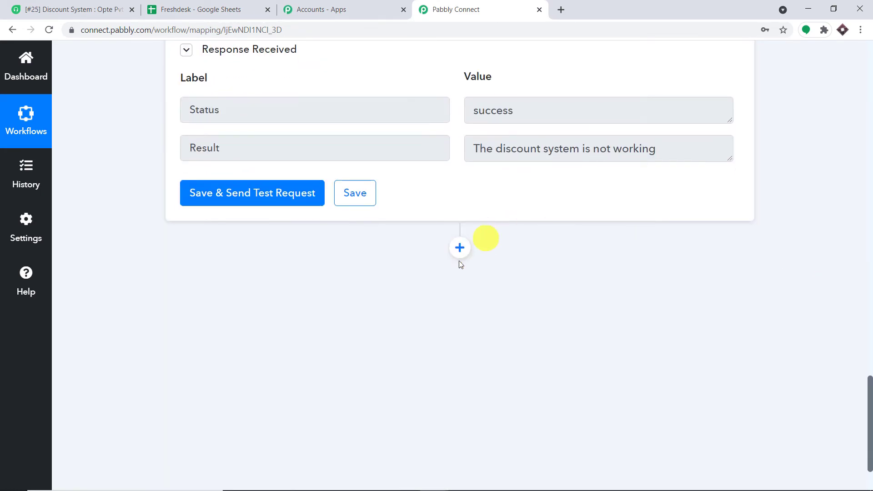
click(459, 247)
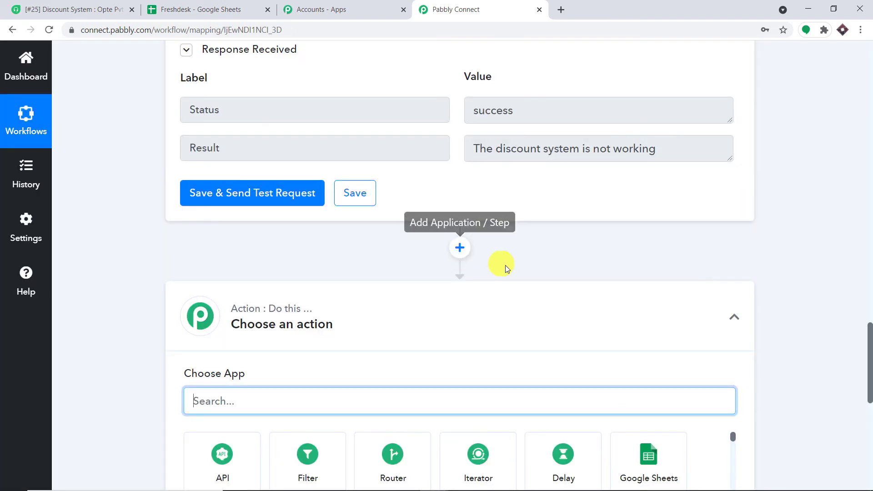
scroll(500, 268, down, 3)
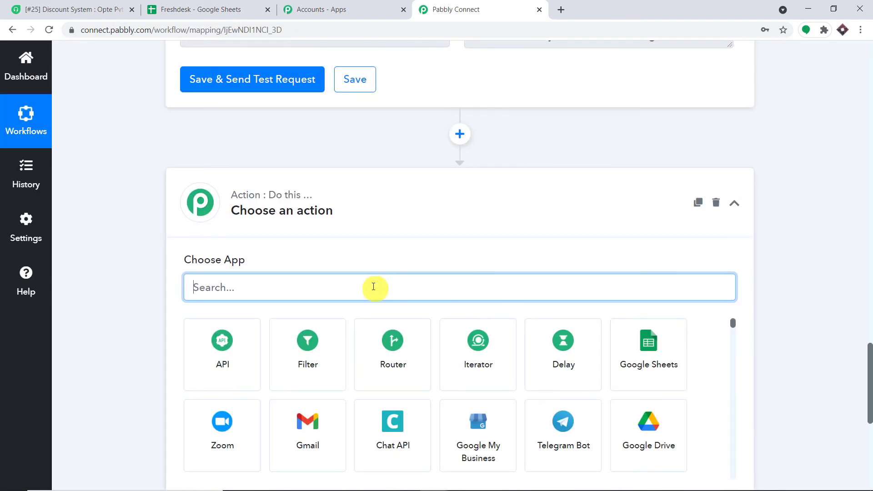
Set the new action step's app to Google Sheets with the Add New Row action event
text(goog)
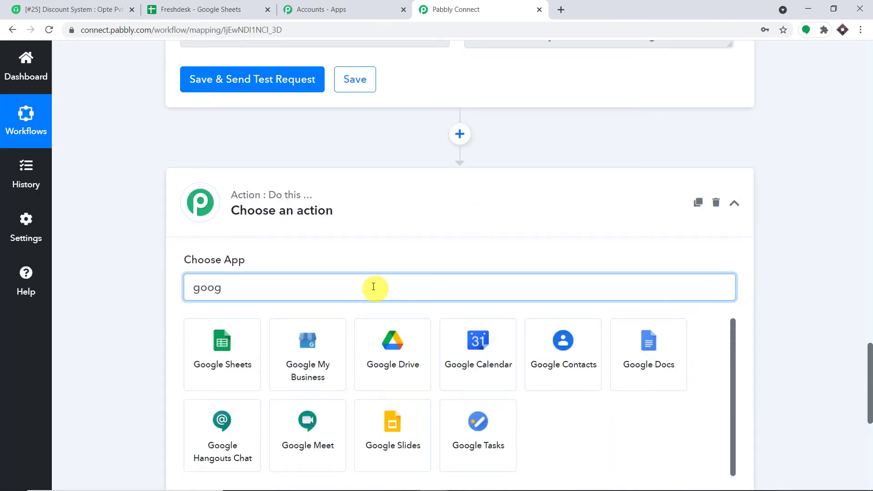
click(240, 345)
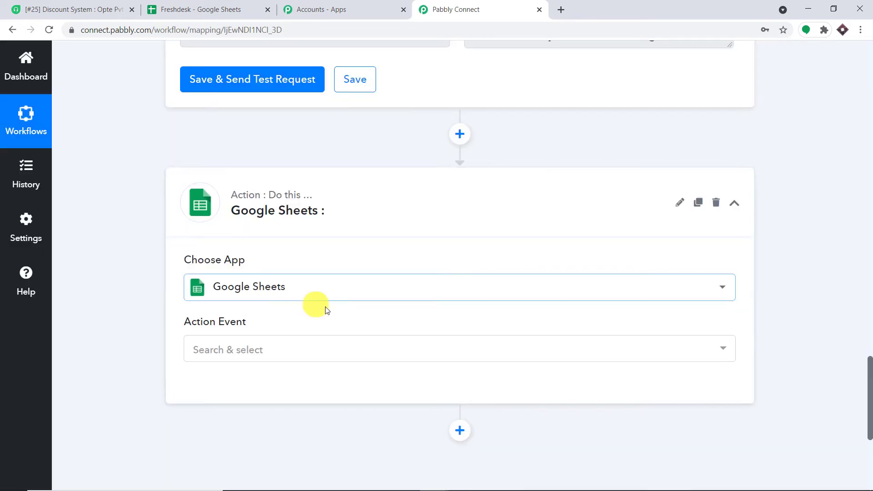
click(301, 360)
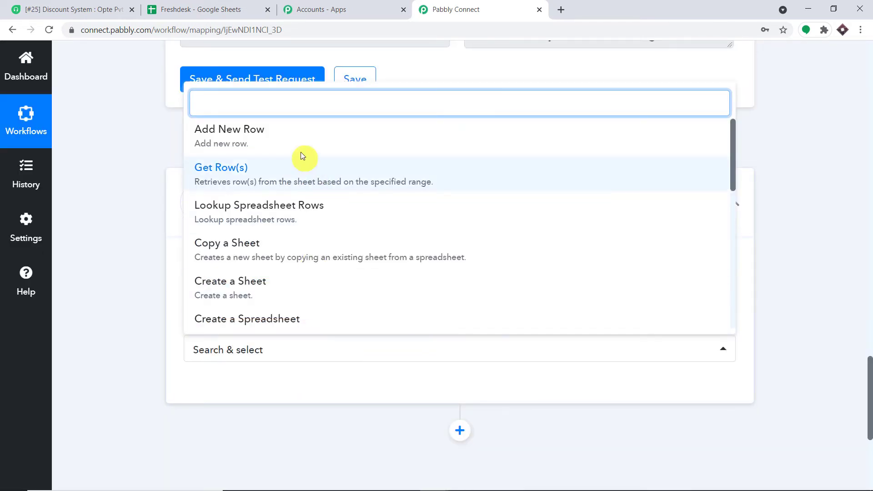
click(296, 137)
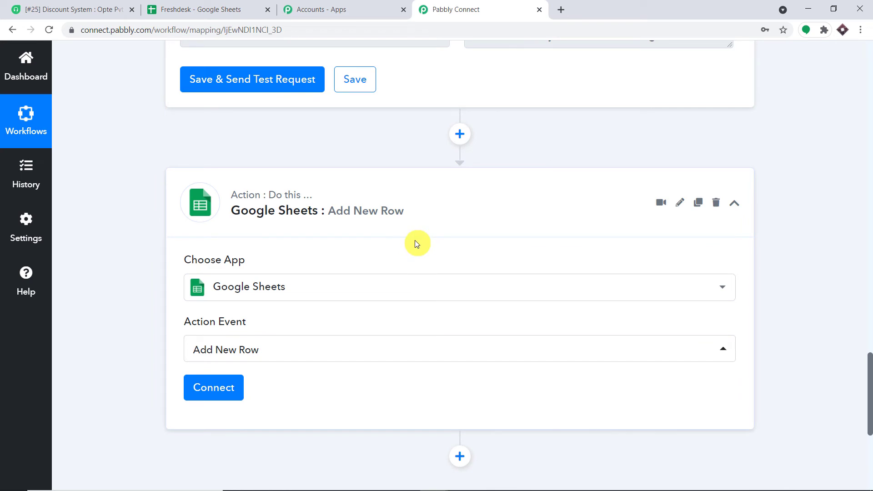
Open Google Sheets in a new browser tab and create a blank spreadsheet
click(562, 11)
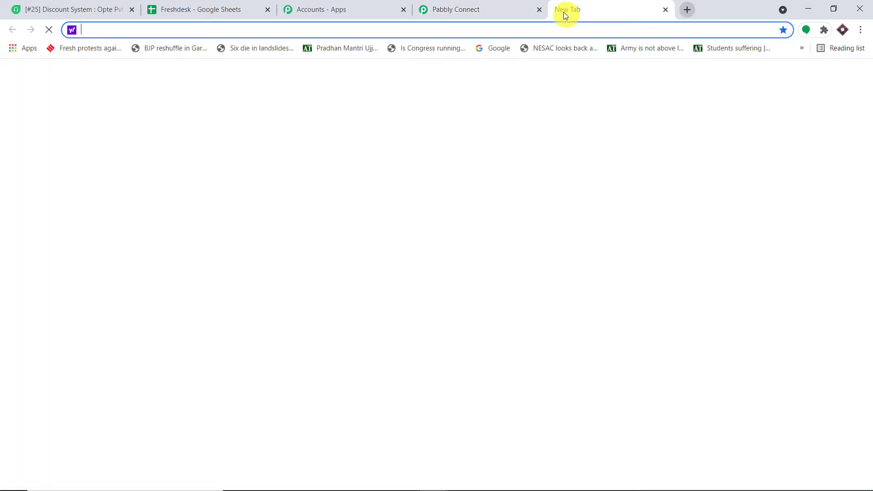
text(goo)
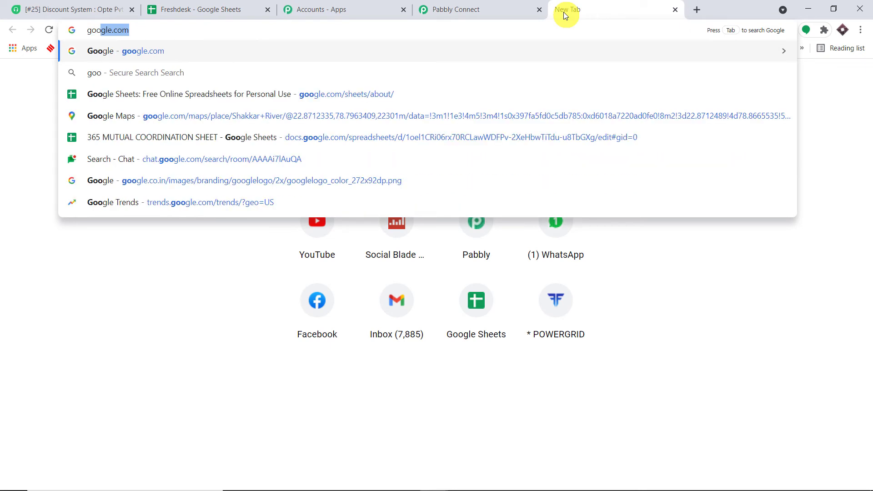
text(gle)
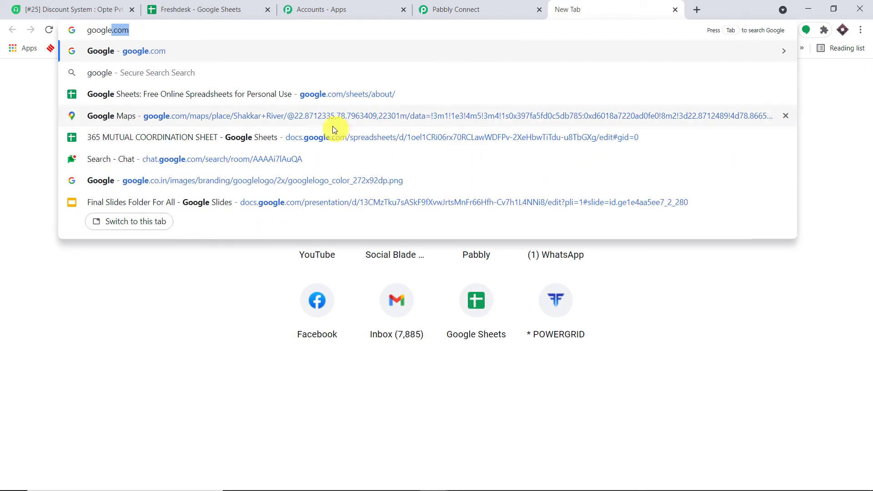
click(317, 92)
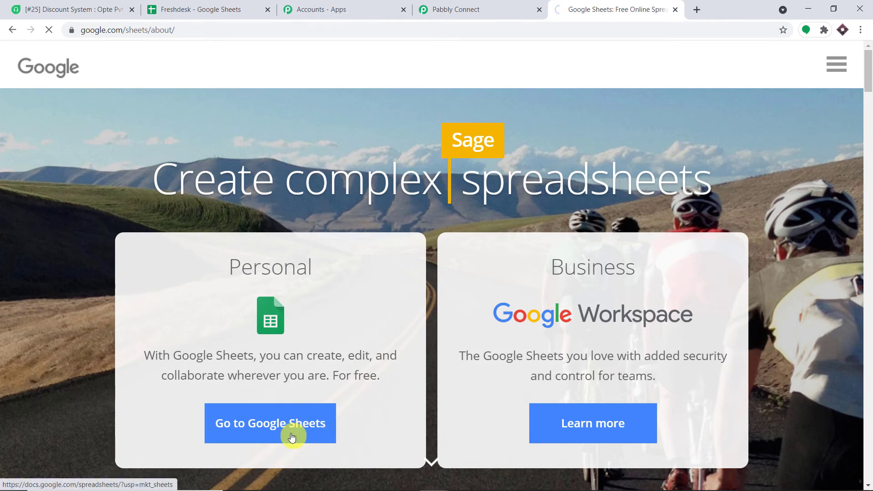
click(292, 437)
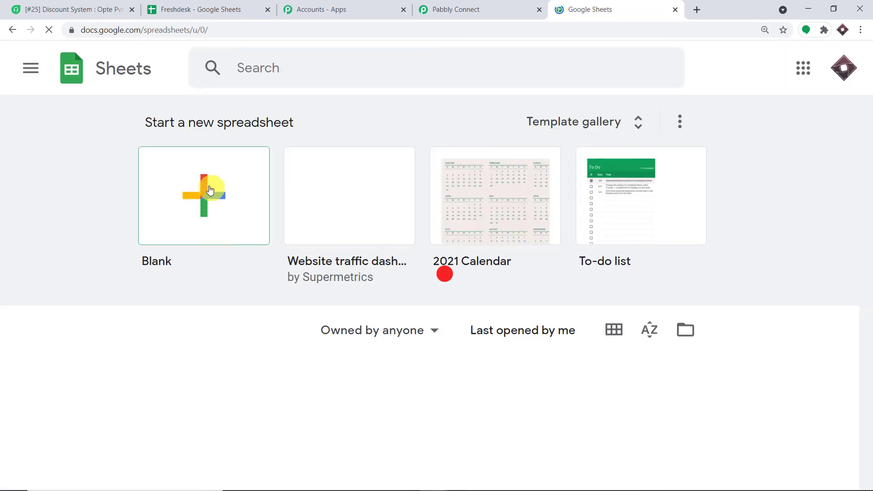
click(210, 190)
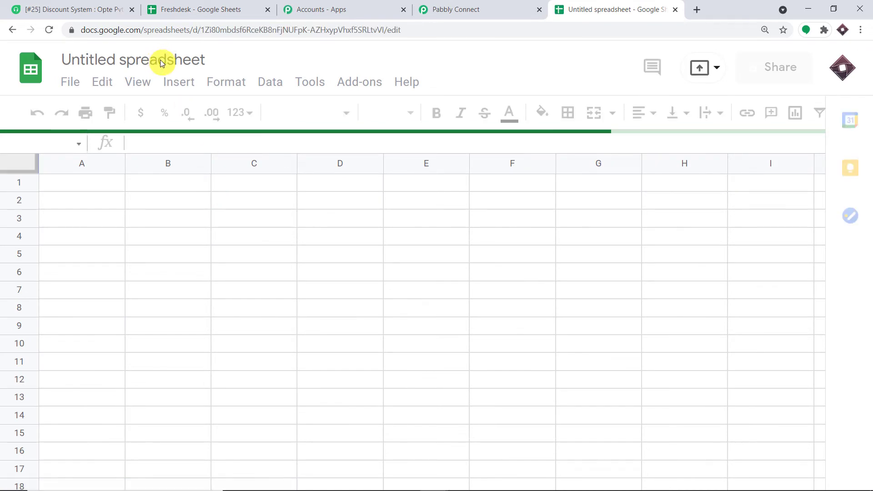
Rename the blank spreadsheet as New Tickets From Freshdesk
double_click(179, 60)
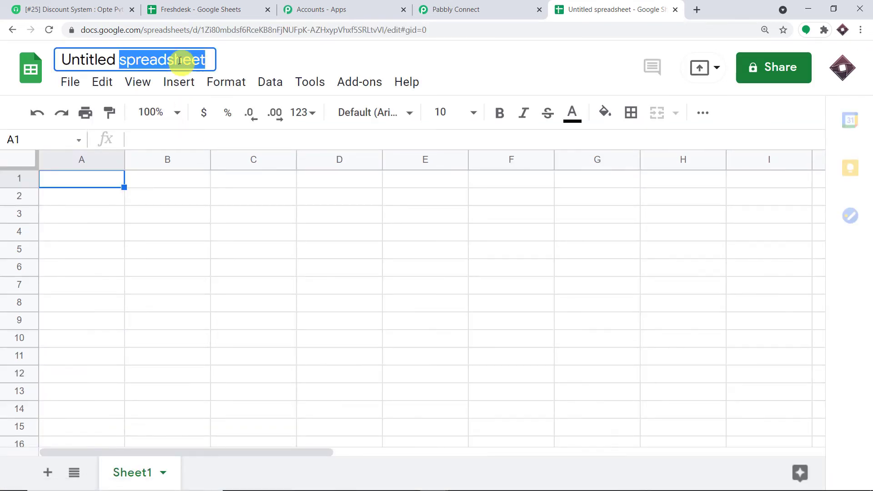
key(ctrl+a)
key(BackSpace)
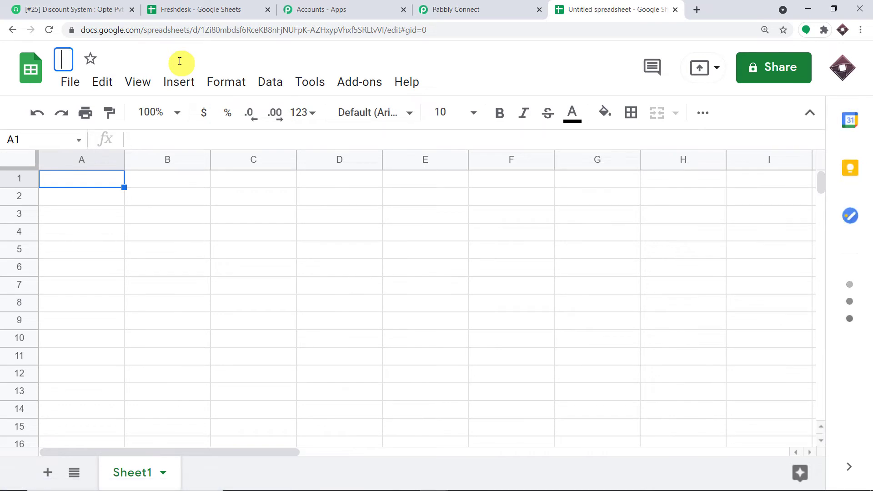
text(New Tickets From Freshdesk)
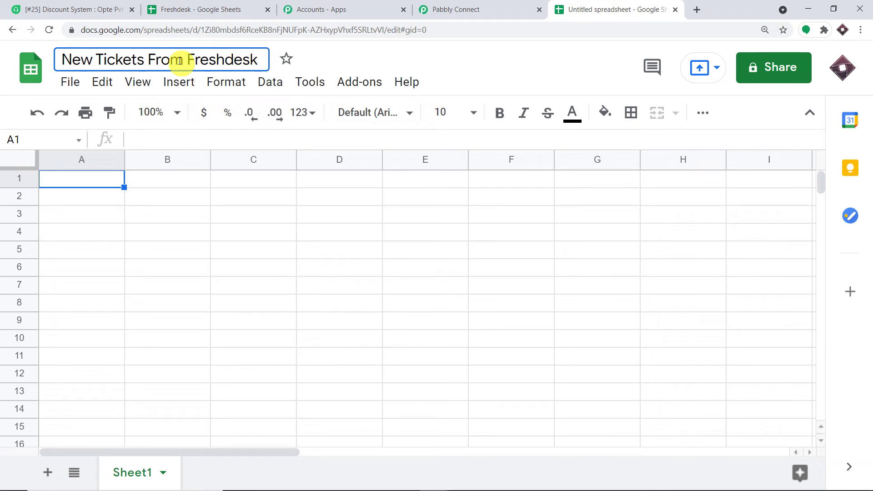
click(96, 180)
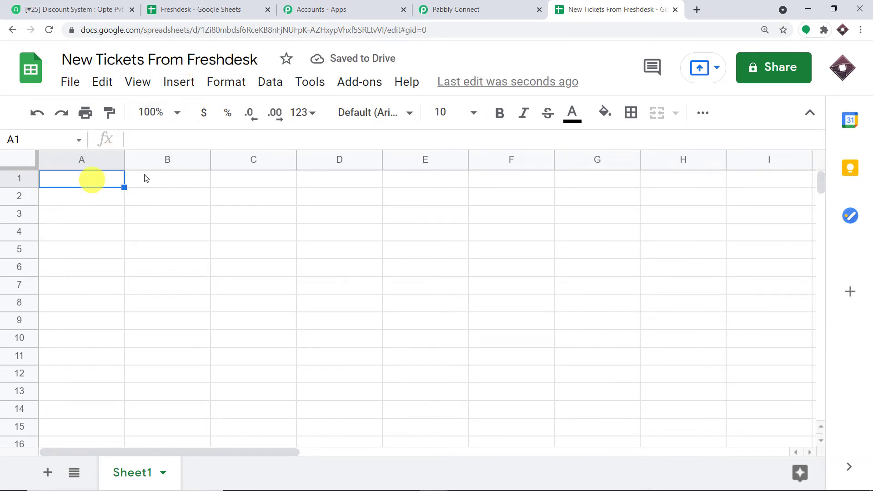
Copy the header cells Ticket through Priority from the Freshdesk spreadsheet and paste them into row 1 of New Tickets From Freshdesk
click(249, 9)
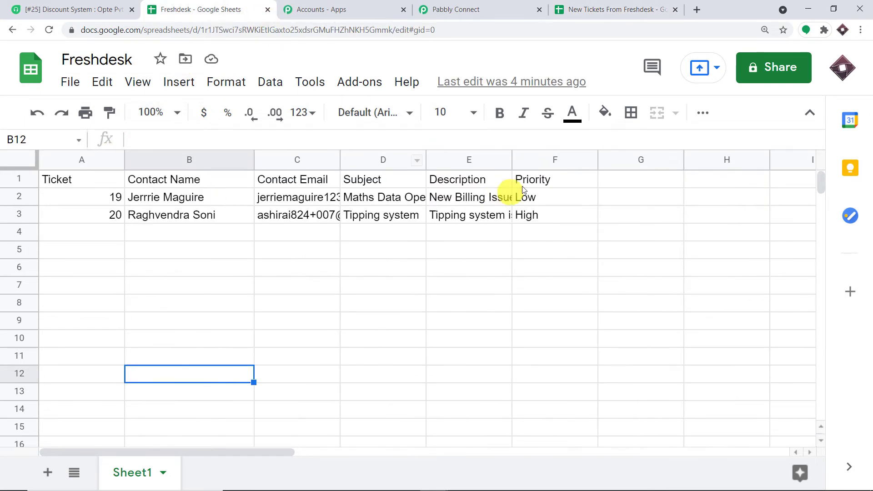
drag(497, 187, 69, 176)
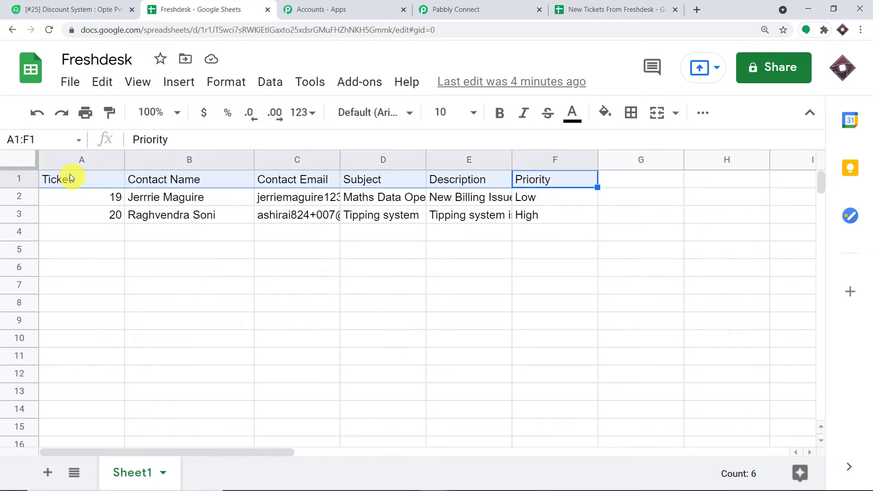
right_click(69, 177)
click(132, 135)
click(605, 9)
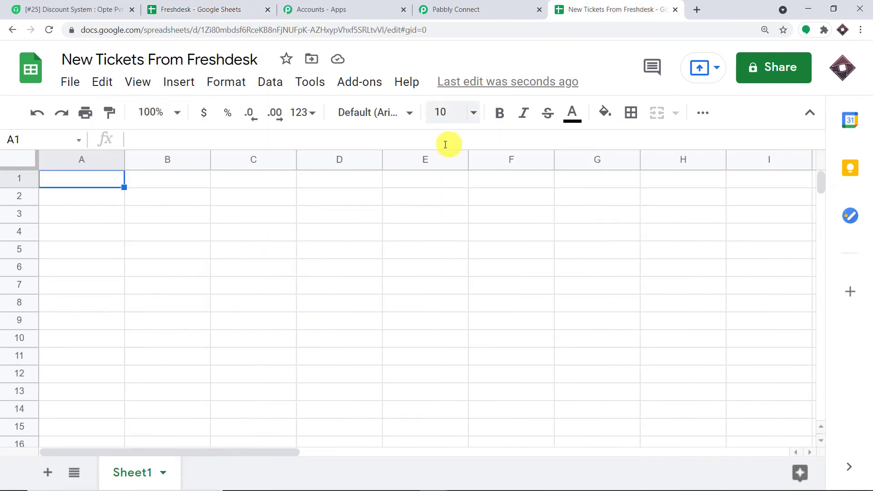
drag(572, 179, 94, 181)
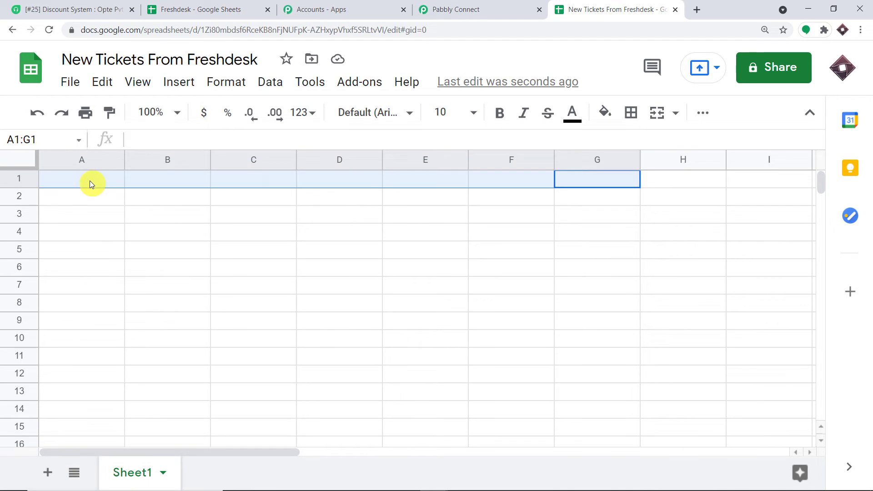
right_click(90, 181)
click(150, 160)
click(228, 266)
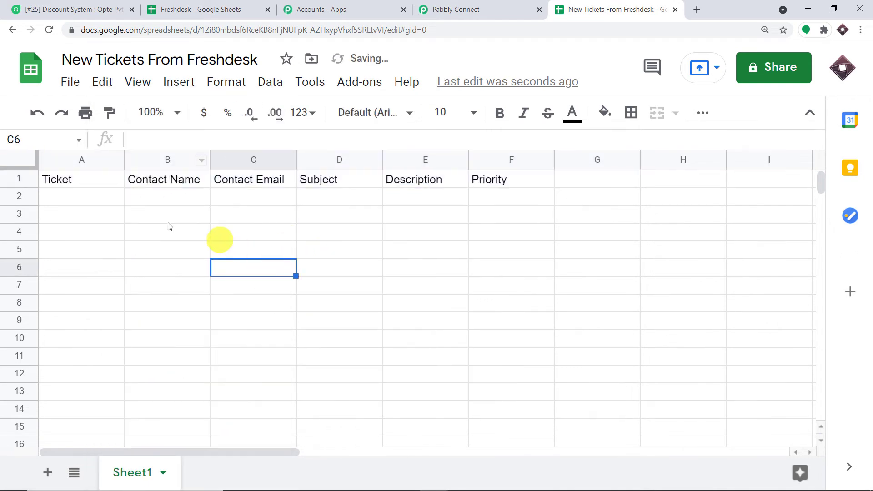
Review the column headers Ticket, Contact Name, Contact Email, Subject, Description and Priority in the new spreadsheet
click(72, 184)
click(179, 181)
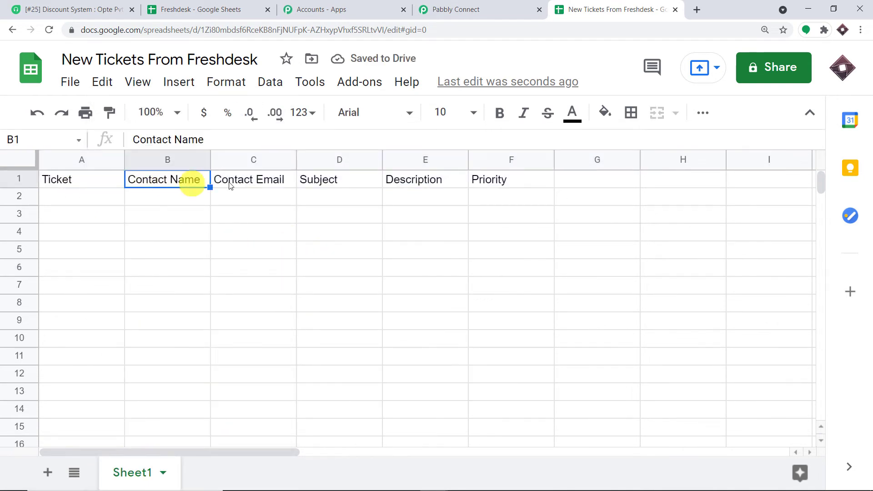
click(263, 184)
click(324, 183)
click(409, 181)
click(490, 184)
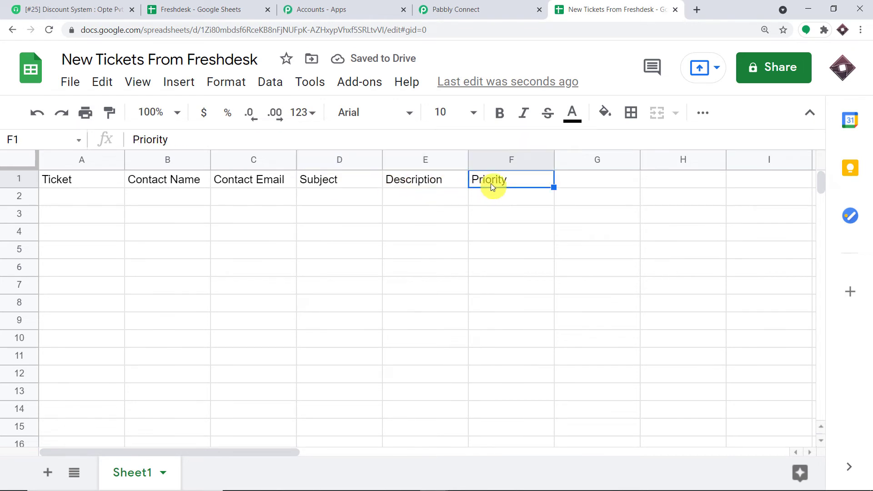
Compare the Add New Row action event in Pabbly Connect with the empty cells A2 to F2 under the headers
click(463, 3)
click(336, 348)
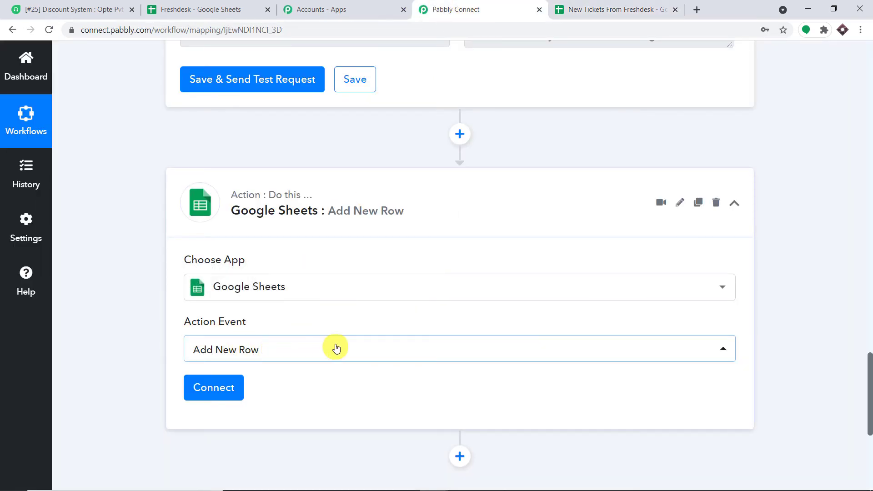
click(587, 3)
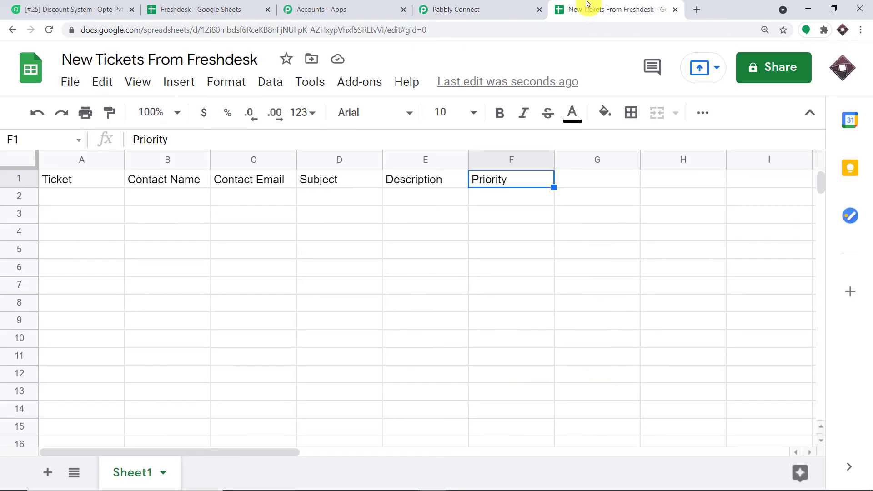
click(70, 194)
click(166, 195)
click(262, 199)
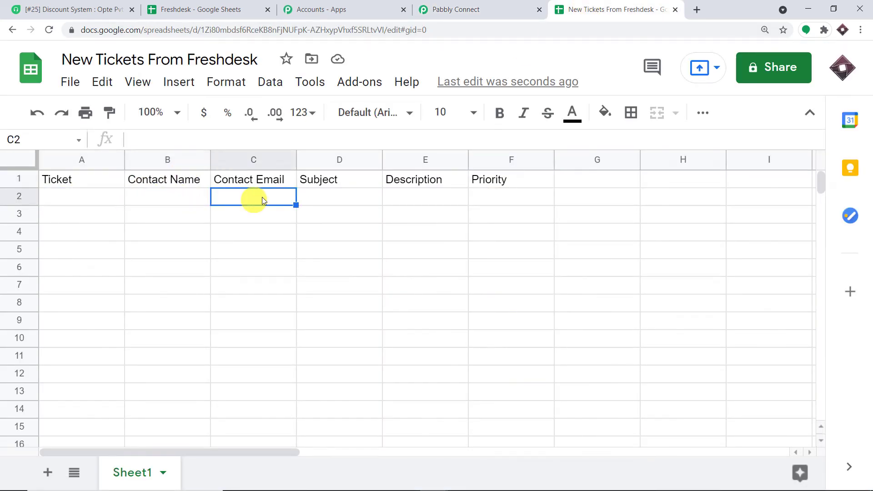
click(338, 197)
click(423, 198)
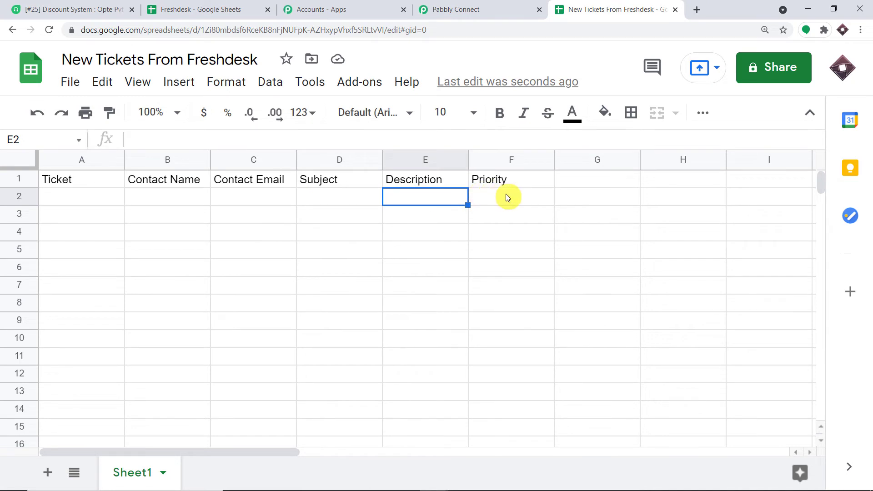
drag(507, 197, 82, 201)
click(91, 252)
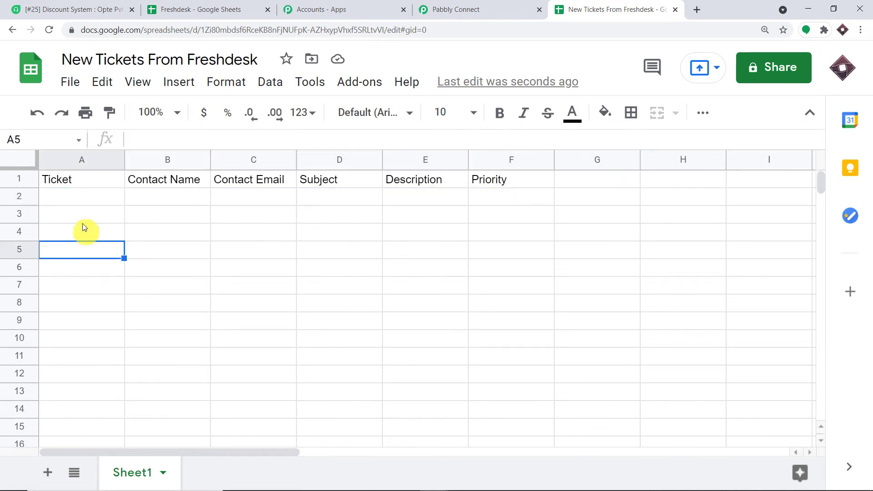
click(461, 8)
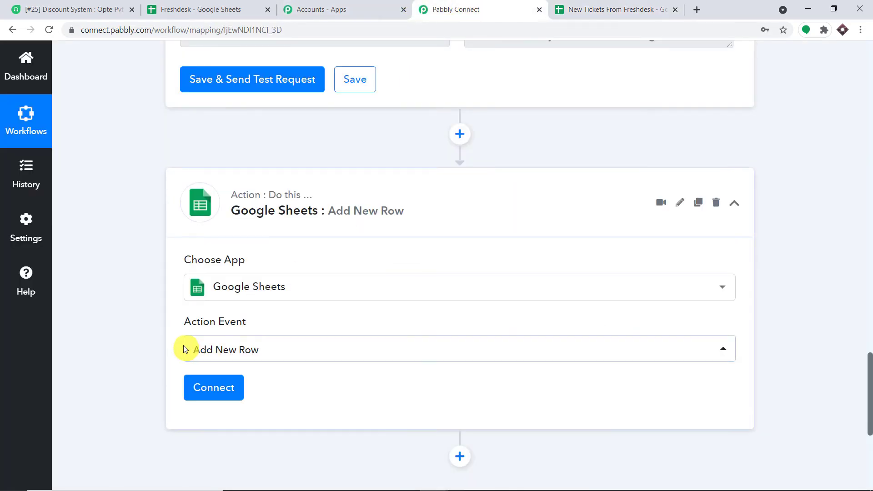
click(625, 8)
click(58, 199)
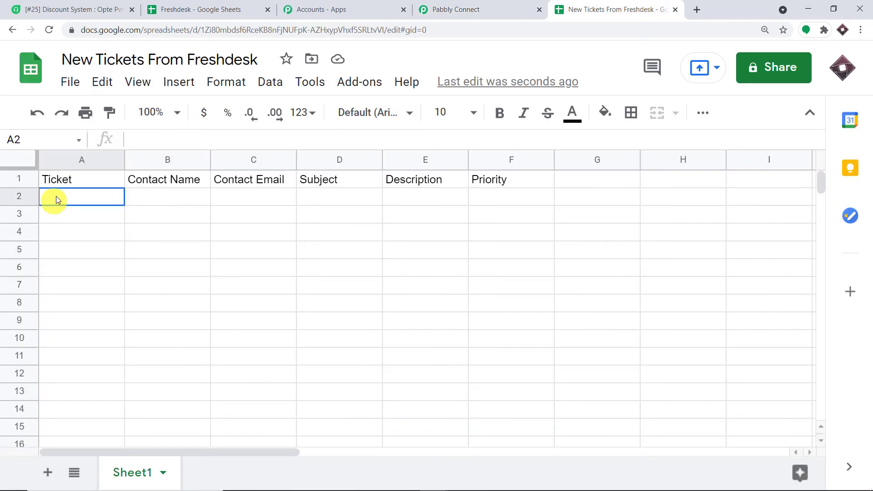
click(162, 199)
click(251, 199)
click(323, 199)
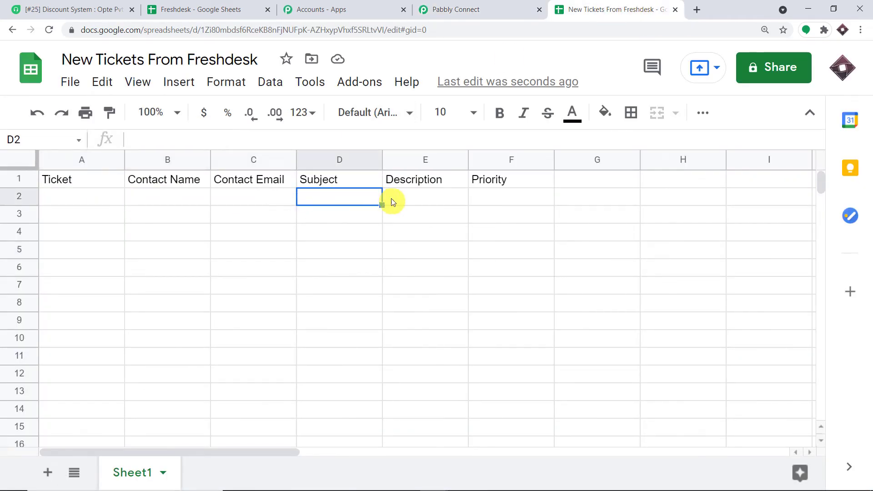
click(423, 200)
drag(482, 197, 29, 200)
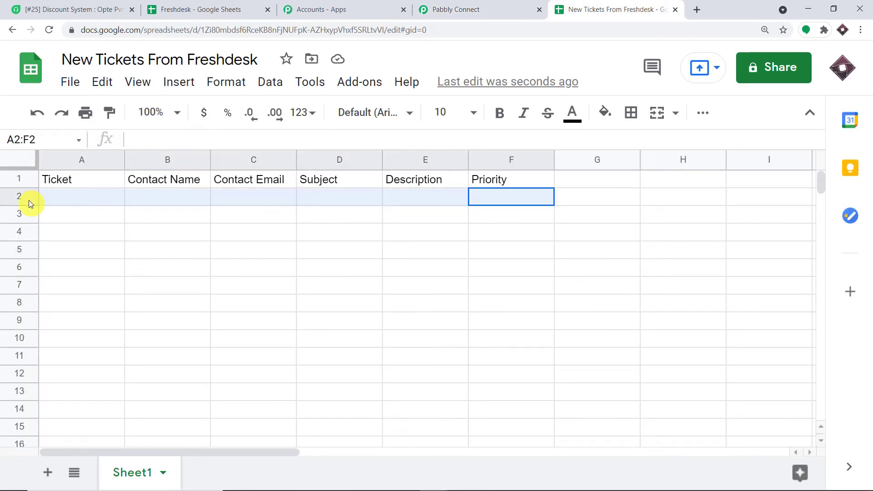
Switch to Pabbly Connect and start authorizing a new Google Sheets connection for the Add New Row action
click(439, 9)
scroll(458, 169, down, 2)
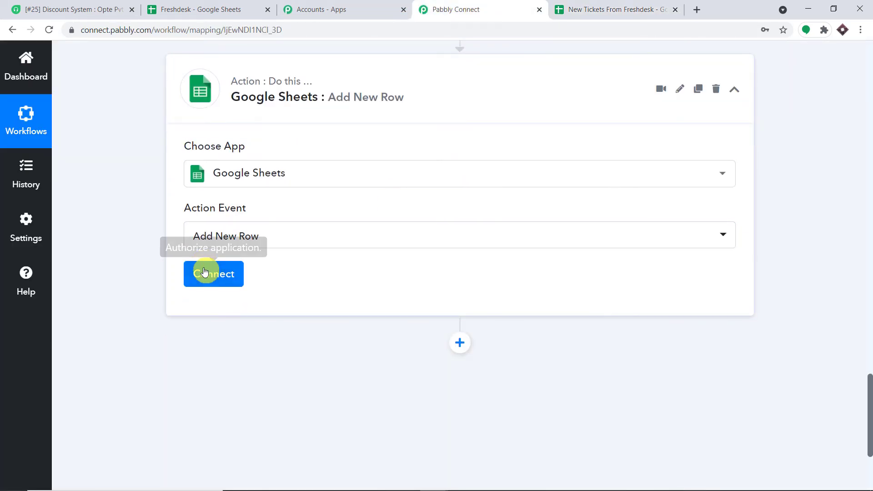
click(205, 272)
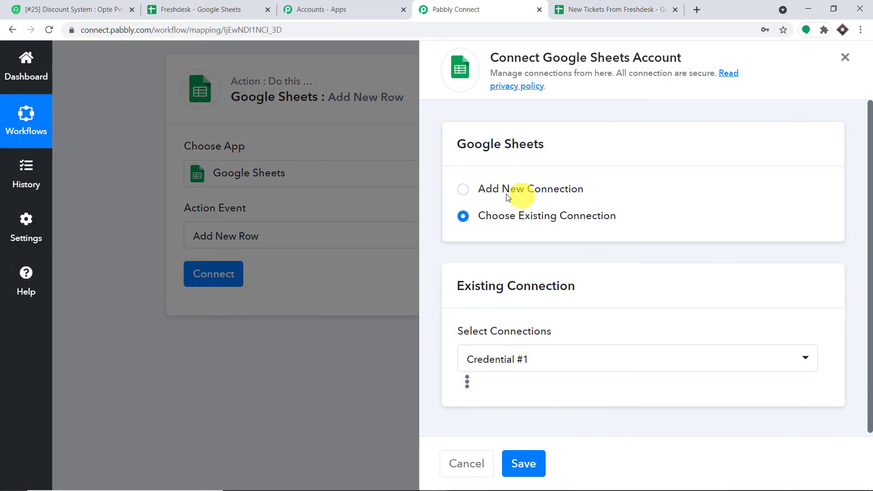
click(488, 197)
click(577, 336)
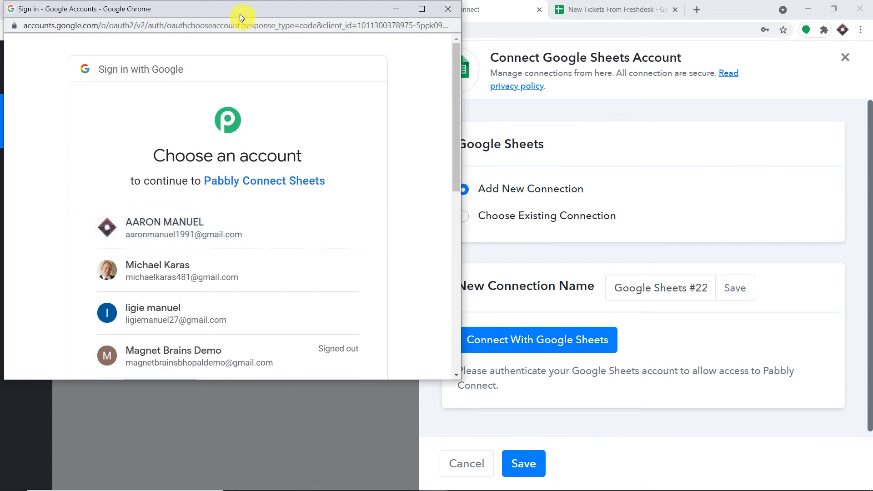
Choose the Google account to connect and grant Pabbly Connect Sheets the requested additional access
drag(240, 14, 686, 111)
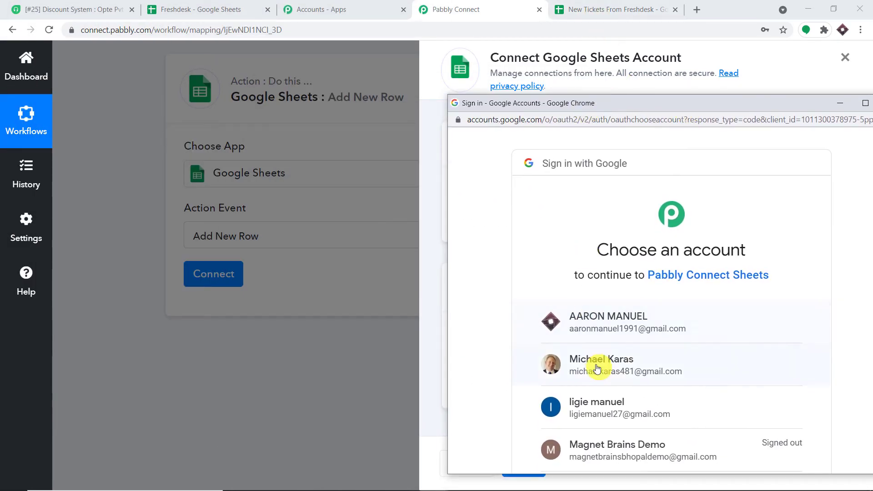
click(603, 329)
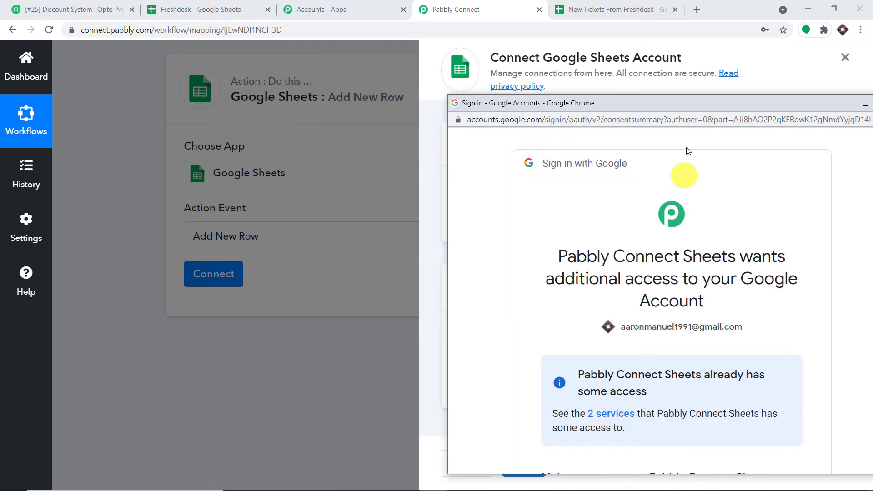
drag(689, 104, 629, 55)
scroll(654, 261, down, 6)
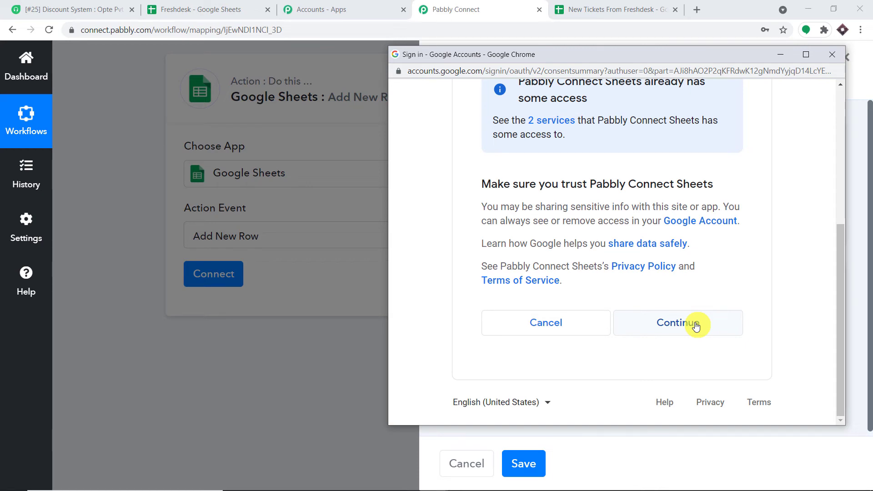
click(696, 326)
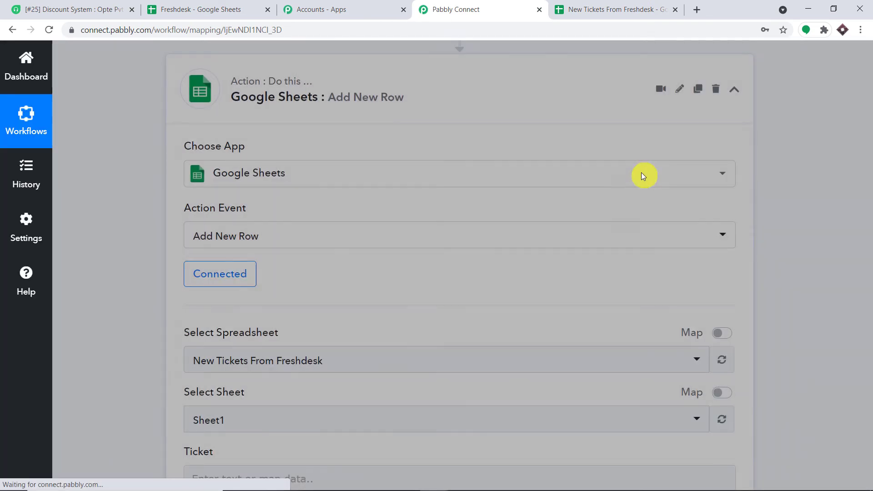
Check the spreadsheet's name in Google Sheets and select New Tickets From Freshdesk as the Add New Row action's spreadsheet
scroll(612, 204, down, 4)
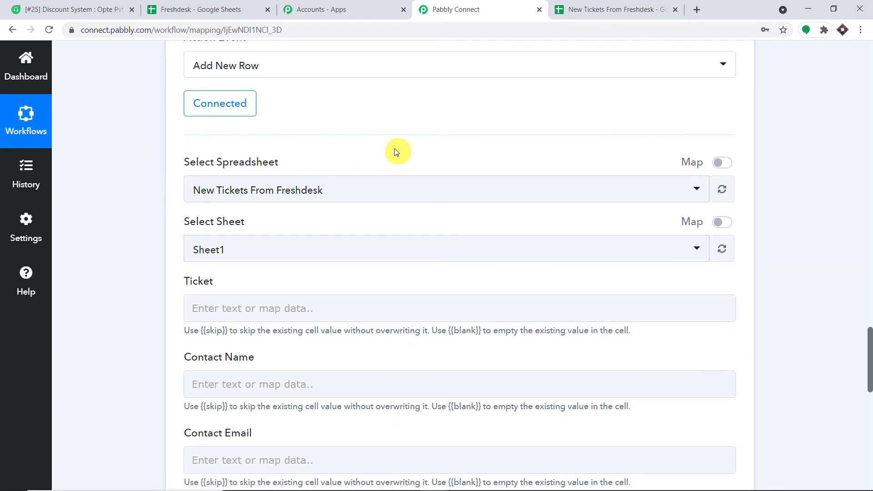
click(611, 9)
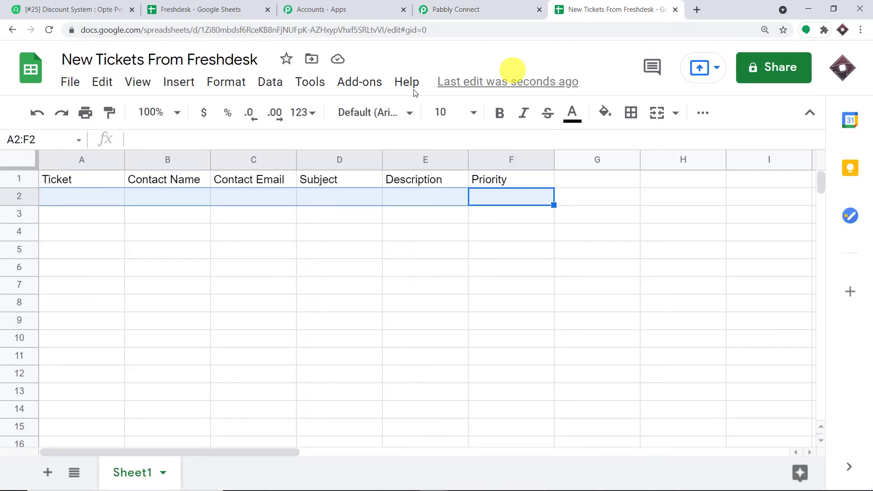
click(500, 5)
click(345, 189)
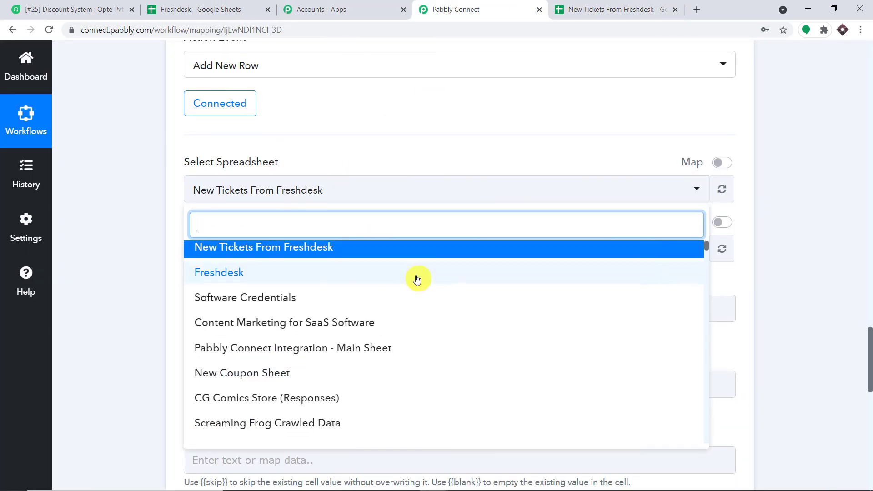
scroll(417, 279, down, 15)
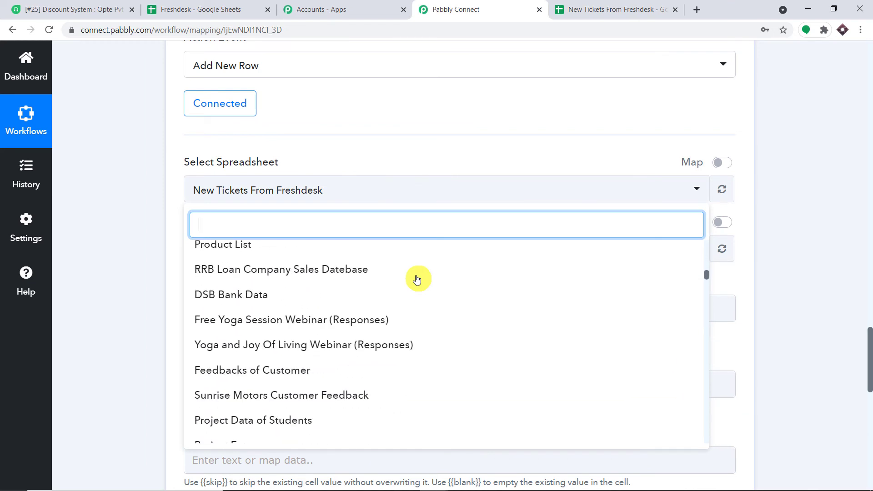
scroll(417, 279, up, 15)
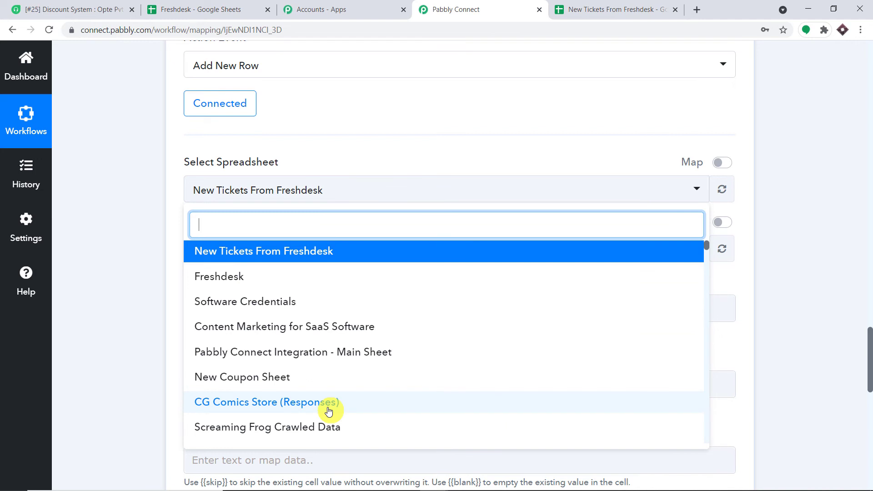
click(261, 252)
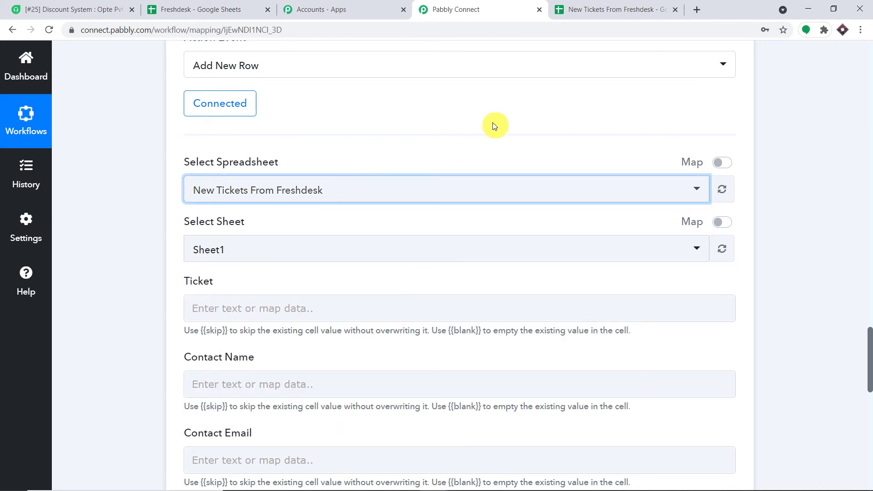
Compare the selected sheet and the Ticket to Priority fields with Sheet1 and the column headers in New Tickets From Freshdesk
scroll(517, 135, down, 1)
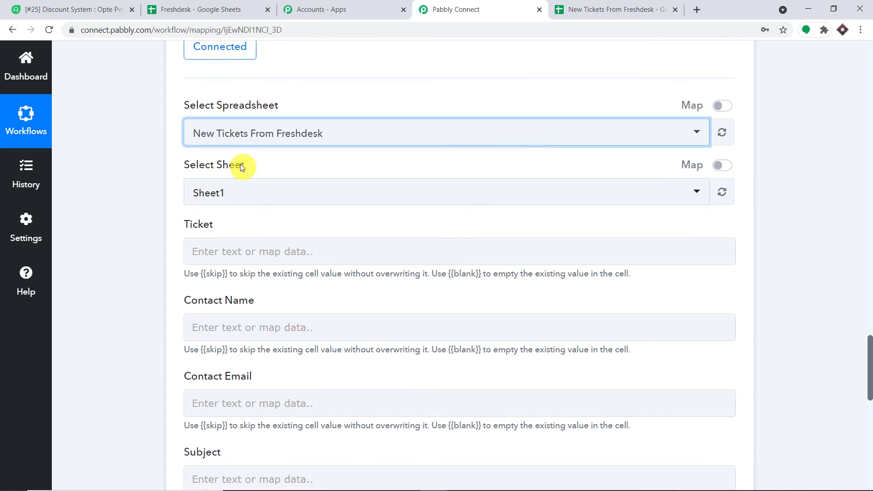
click(609, 9)
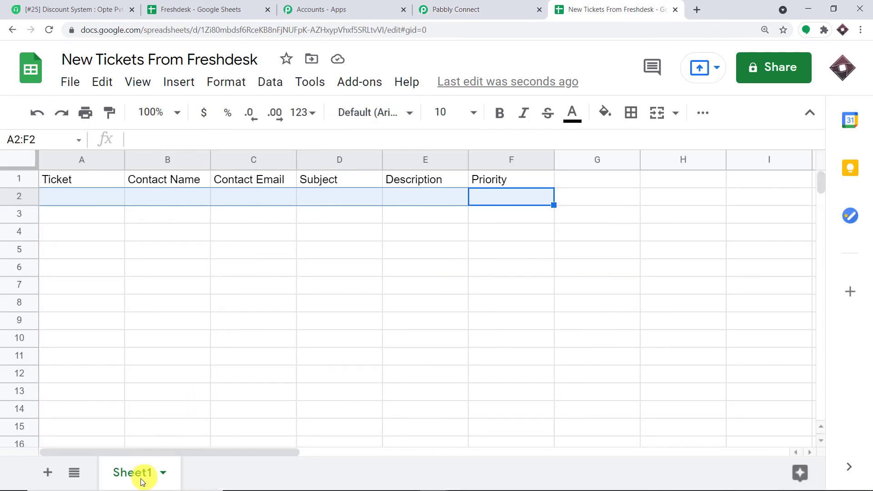
click(485, 9)
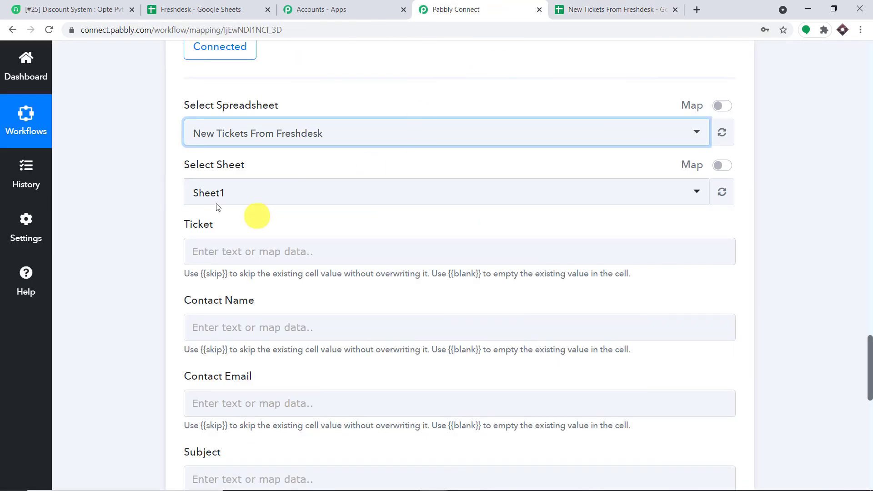
scroll(318, 200, down, 2)
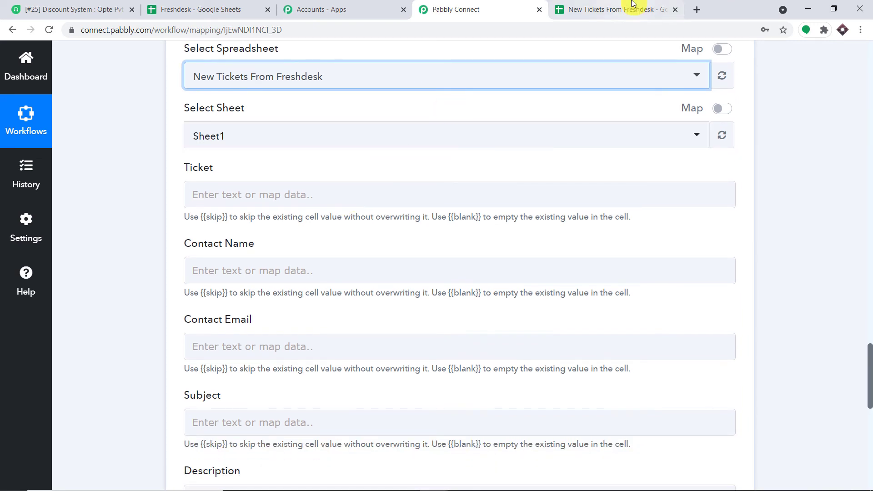
click(609, 9)
click(438, 9)
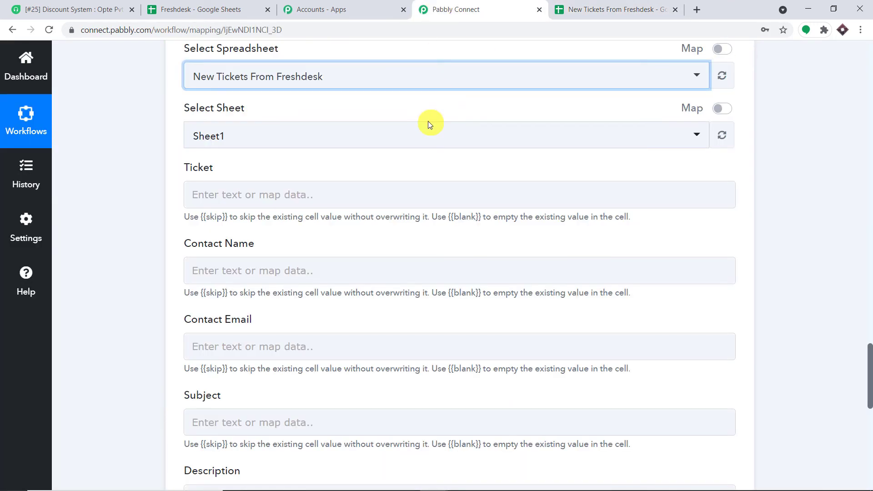
scroll(430, 123, down, 1)
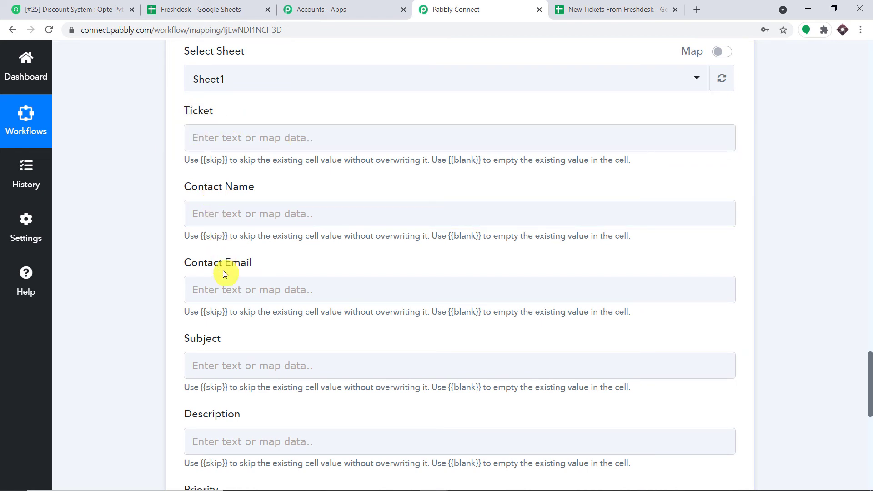
click(203, 365)
click(740, 234)
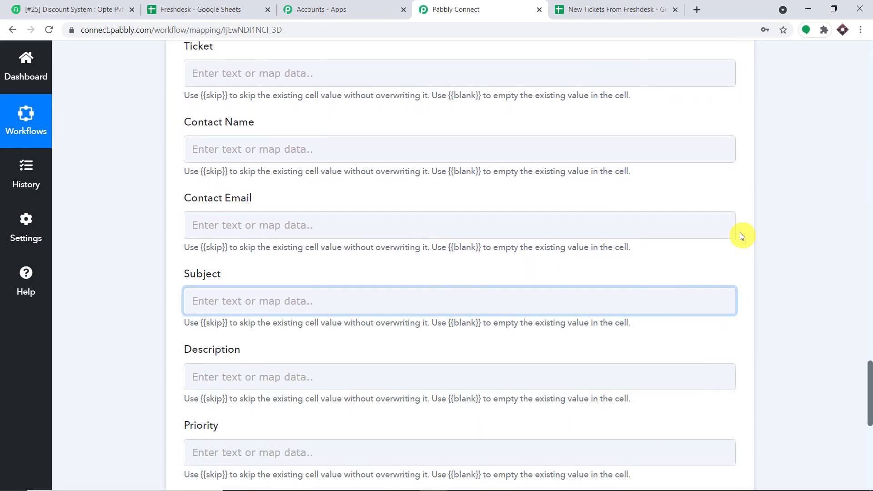
scroll(741, 235, down, 3)
click(639, 8)
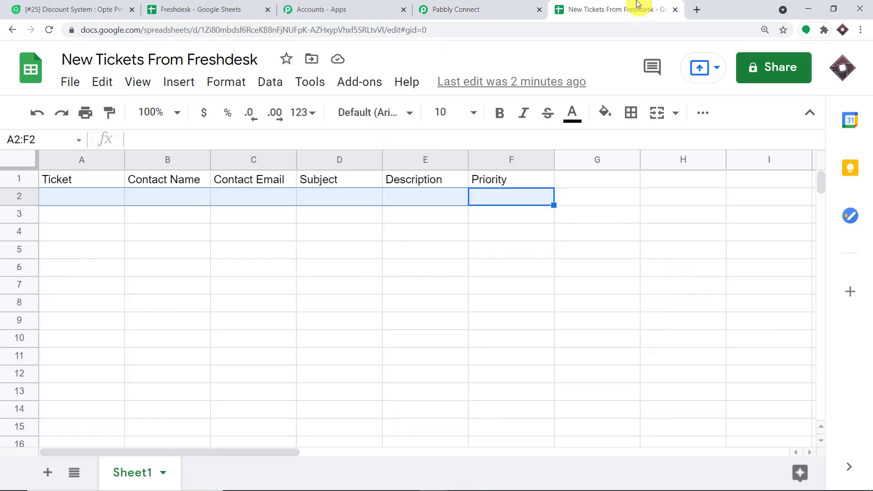
click(593, 245)
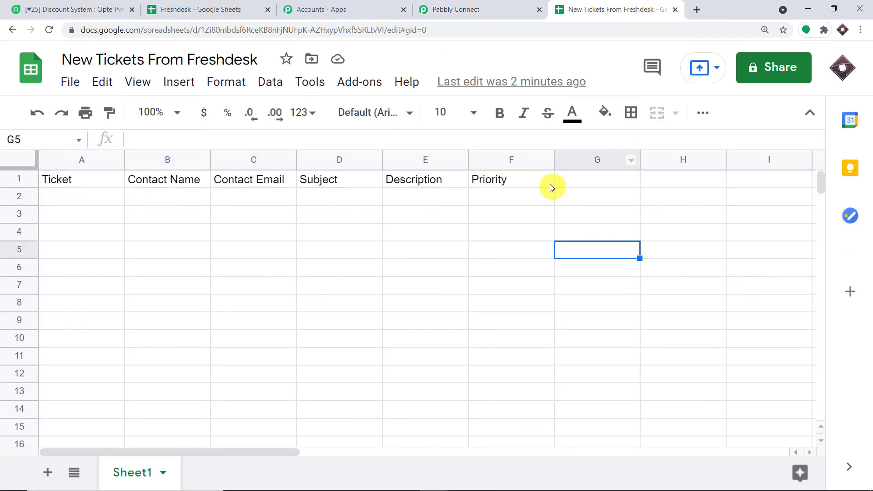
click(483, 7)
Examine the Ticket Id value in the Freshdesk webhook response and return to the Google Sheets action's fields
scroll(397, 315, up, 8)
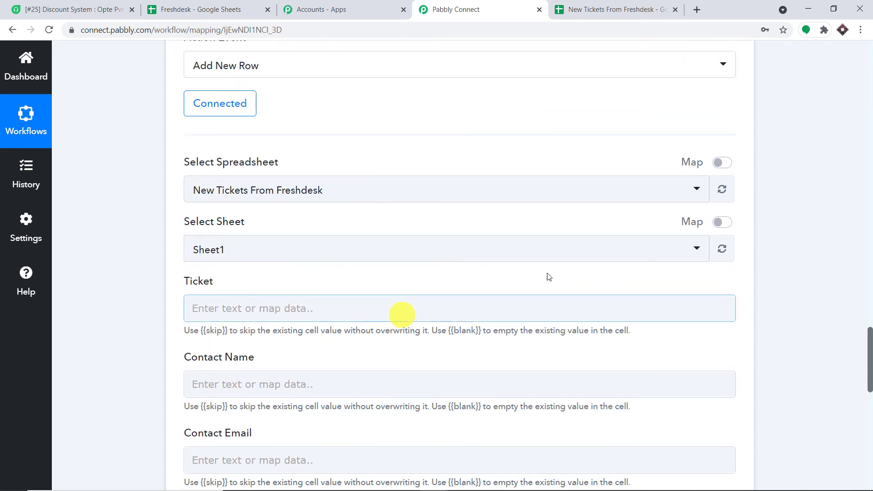
click(868, 235)
drag(869, 235, 869, 127)
scroll(568, 255, up, 4)
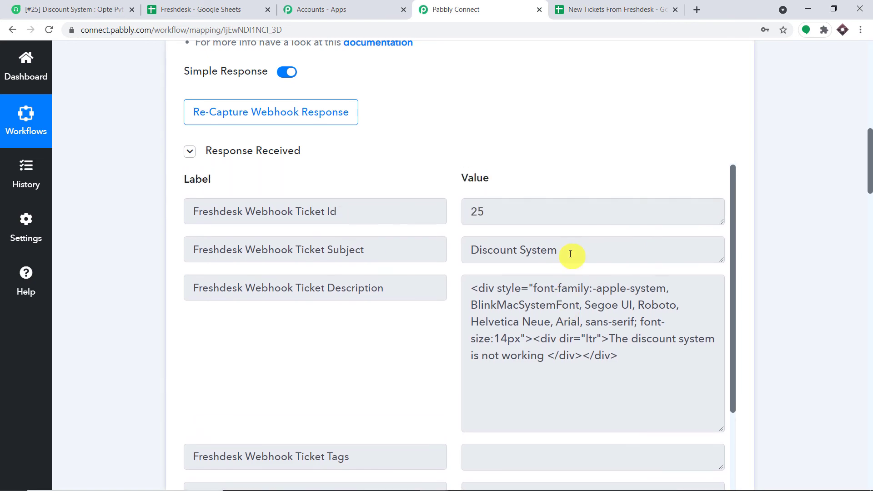
click(499, 279)
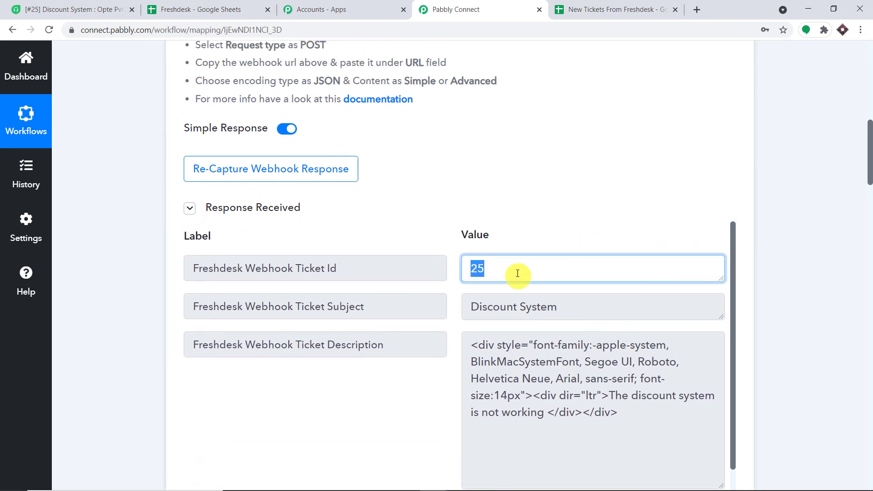
scroll(869, 225, down, 10)
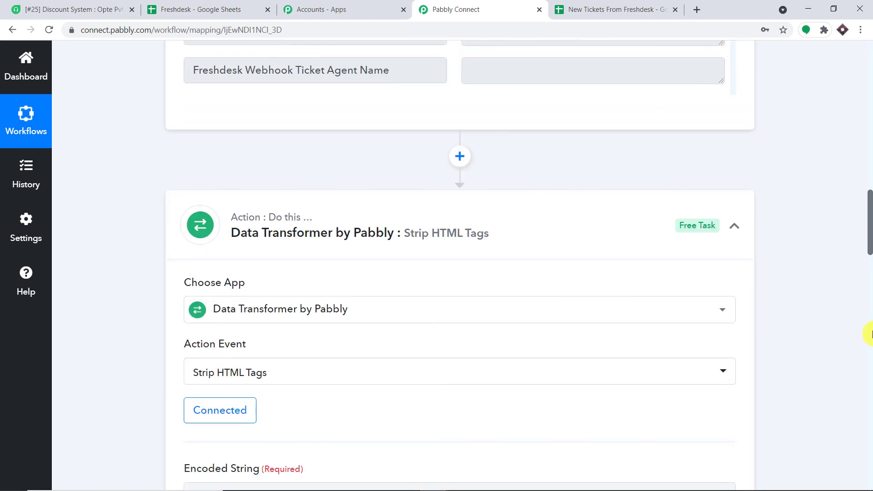
scroll(869, 334, down, 10)
scroll(677, 321, down, 4)
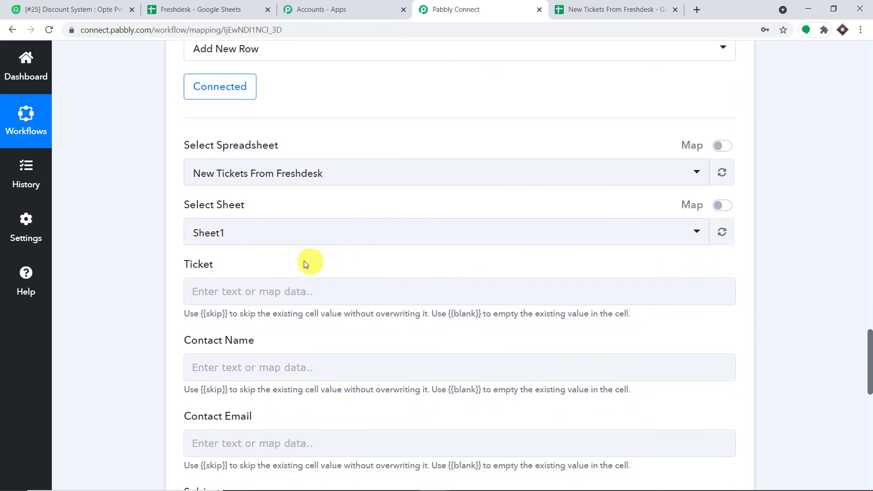
Map the Ticket field to Freshdesk Webhook Ticket Id from the New Ticket trigger
click(274, 298)
click(285, 389)
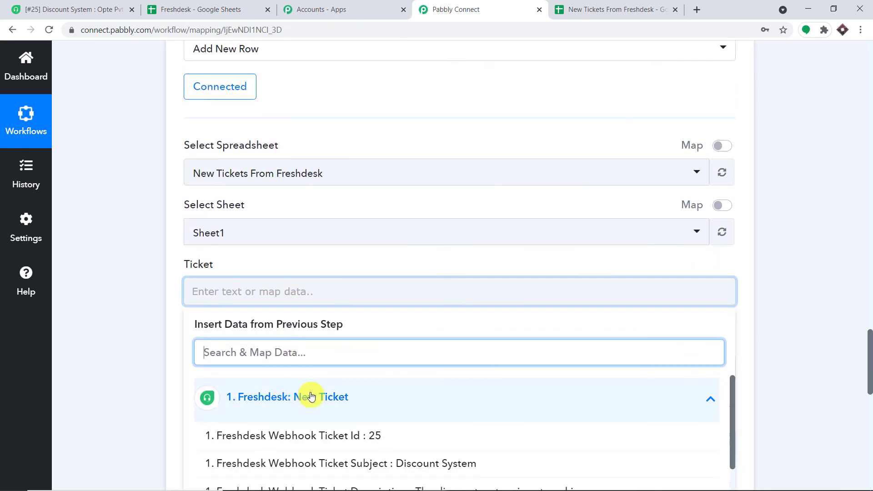
click(356, 434)
click(865, 184)
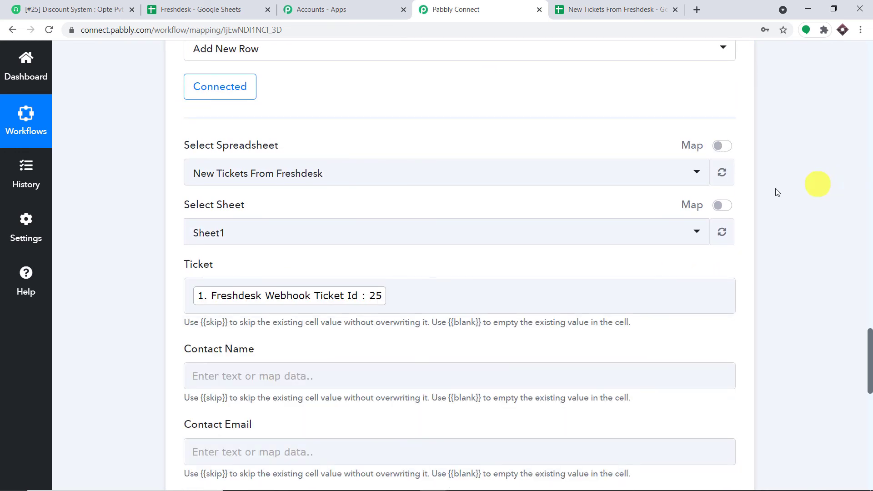
Map the Contact Name field to the Freshdesk Webhook Ticket Contact Firstname and Contact Lastname values
scroll(795, 191, down, 4)
click(399, 205)
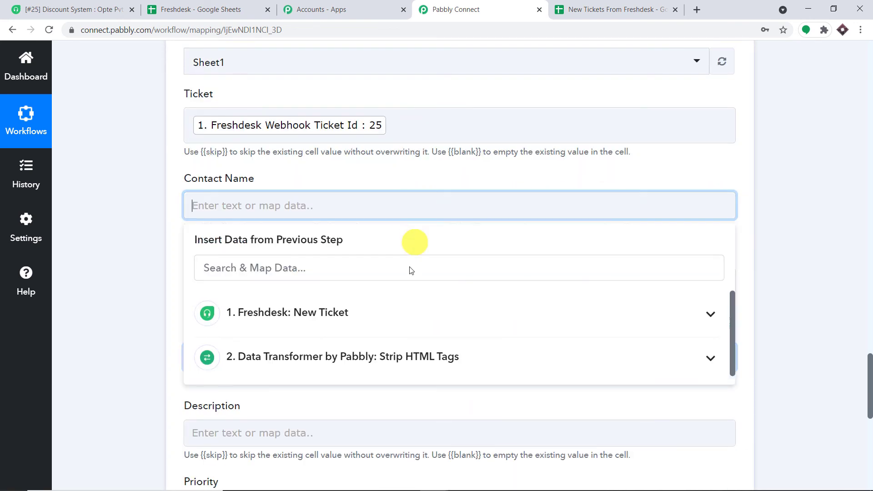
click(400, 311)
scroll(481, 362, down, 3)
scroll(491, 372, down, 1)
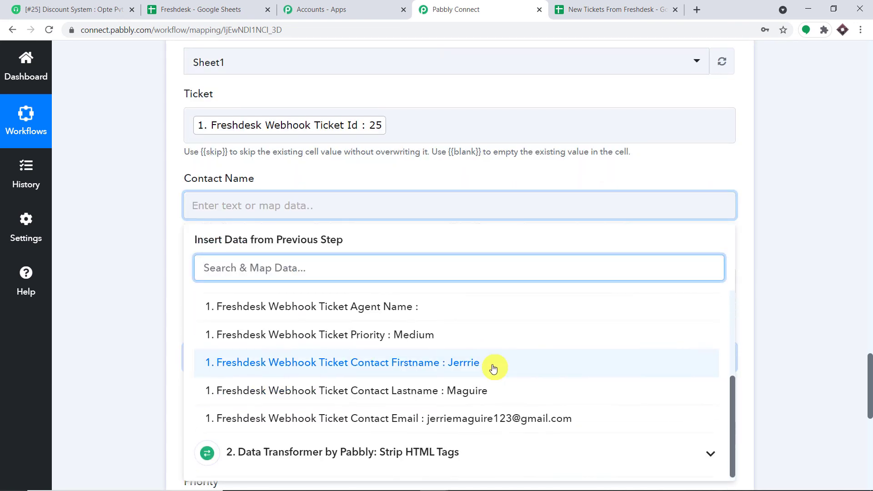
click(488, 368)
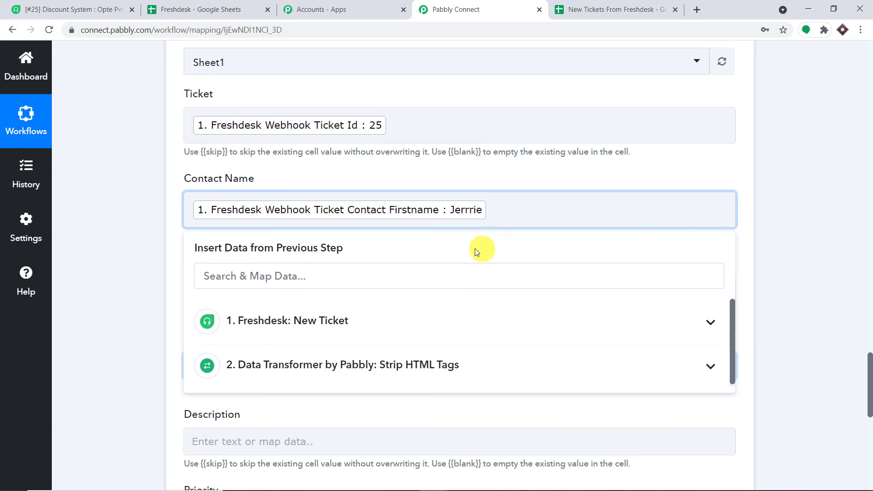
click(366, 323)
scroll(507, 409, down, 4)
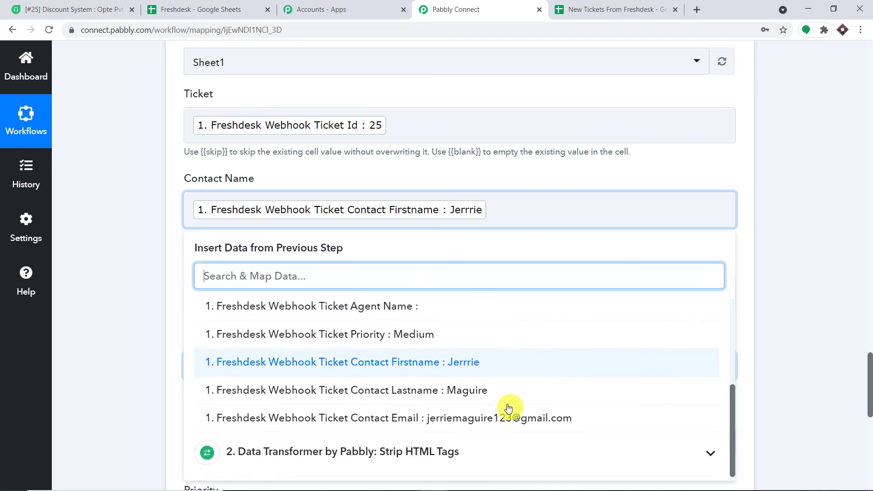
click(510, 391)
click(788, 165)
Map the Contact Email field to Freshdesk Webhook Ticket Contact Email from the New Ticket trigger
scroll(789, 165, down, 1)
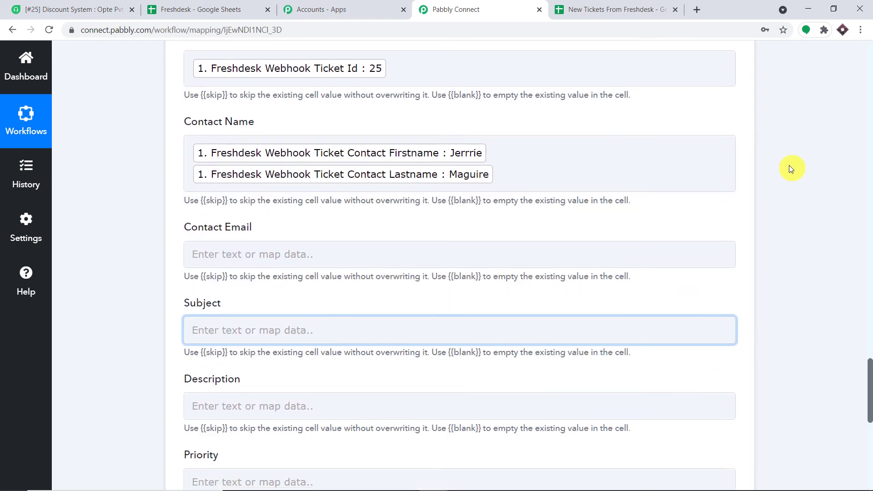
scroll(791, 169, down, 2)
click(370, 139)
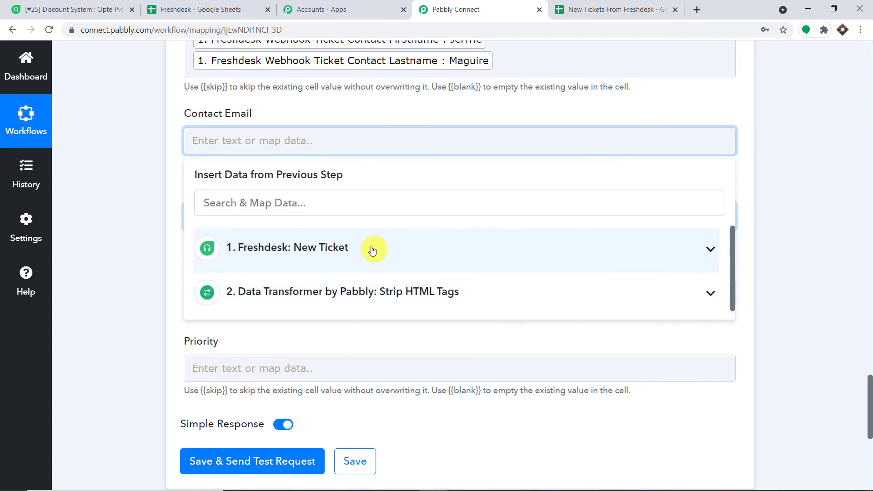
click(372, 249)
scroll(440, 359, down, 2)
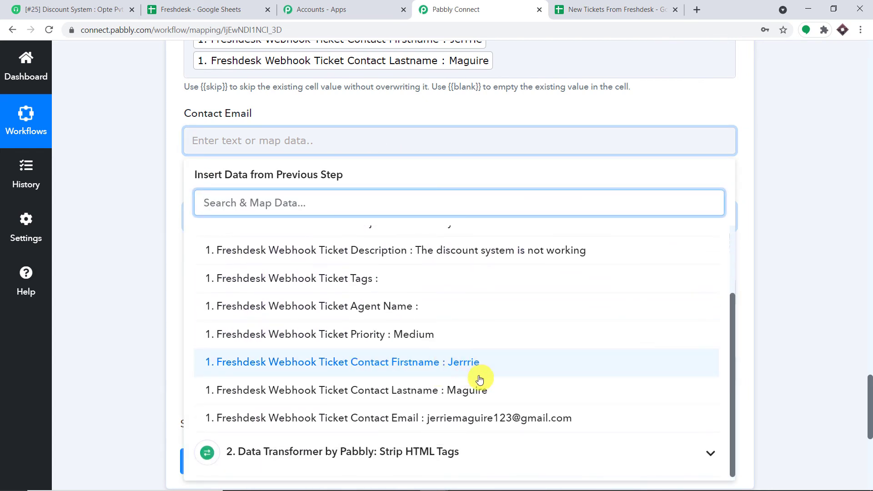
scroll(482, 382, down, 1)
click(509, 417)
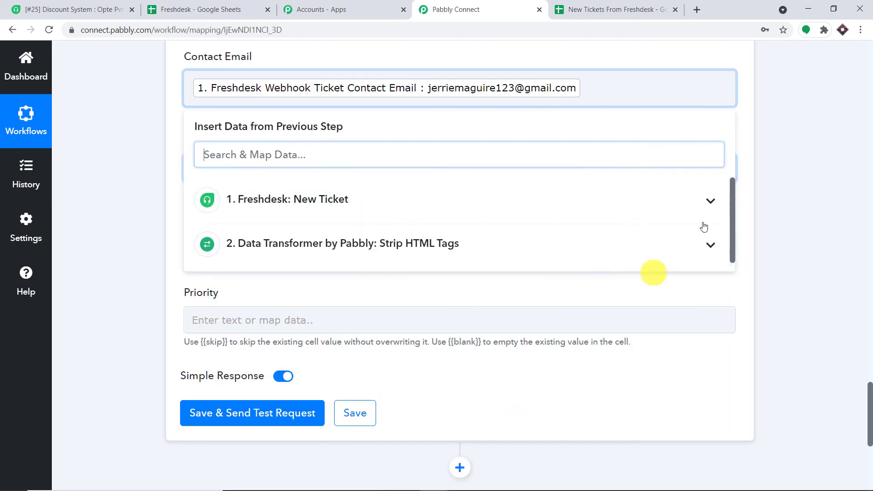
click(809, 143)
Map the Subject field to Freshdesk Webhook Ticket Subject from the New Ticket trigger
scroll(791, 135, down, 1)
click(487, 109)
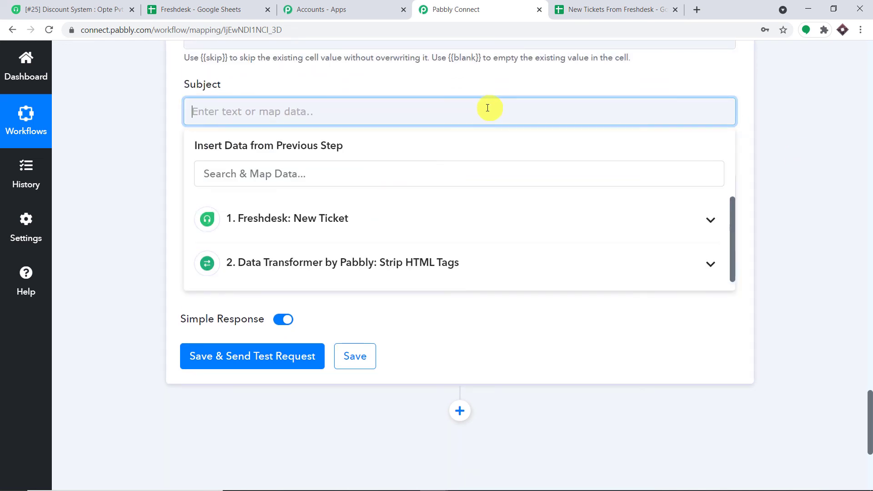
click(448, 225)
click(452, 286)
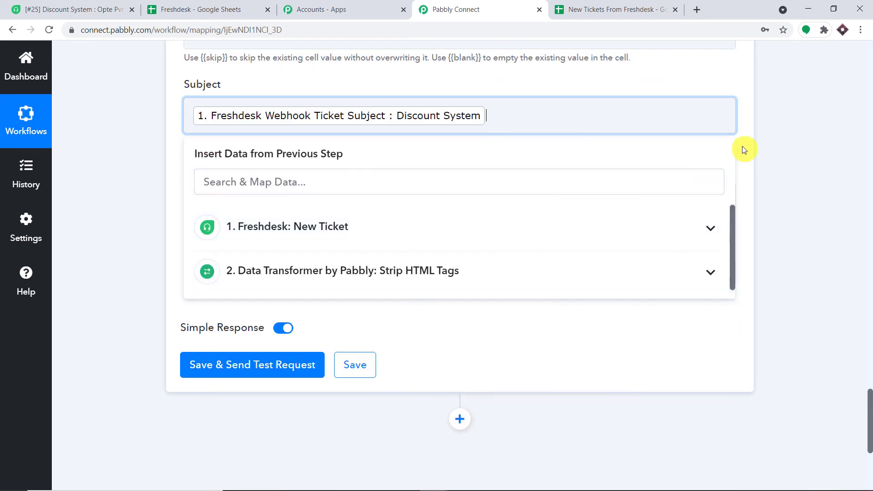
click(744, 150)
Try mapping the Description field to Freshdesk Webhook Ticket Description from the New Ticket trigger
scroll(413, 170, down, 1)
click(374, 136)
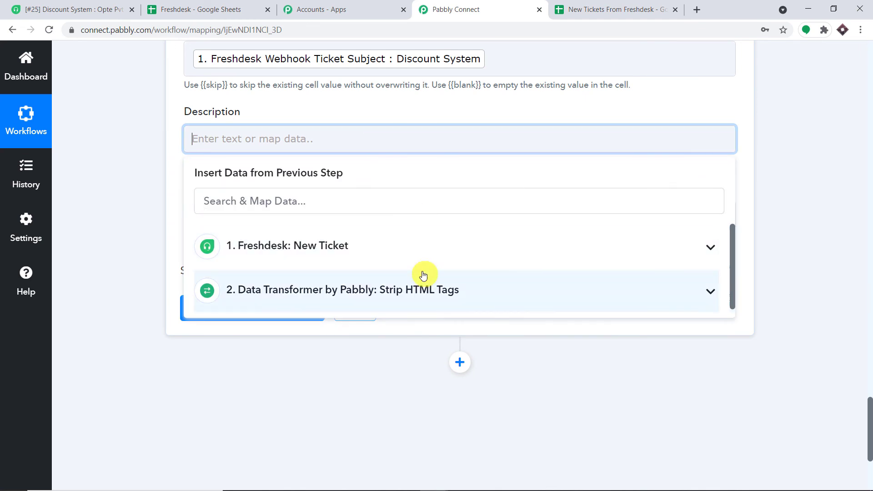
click(411, 245)
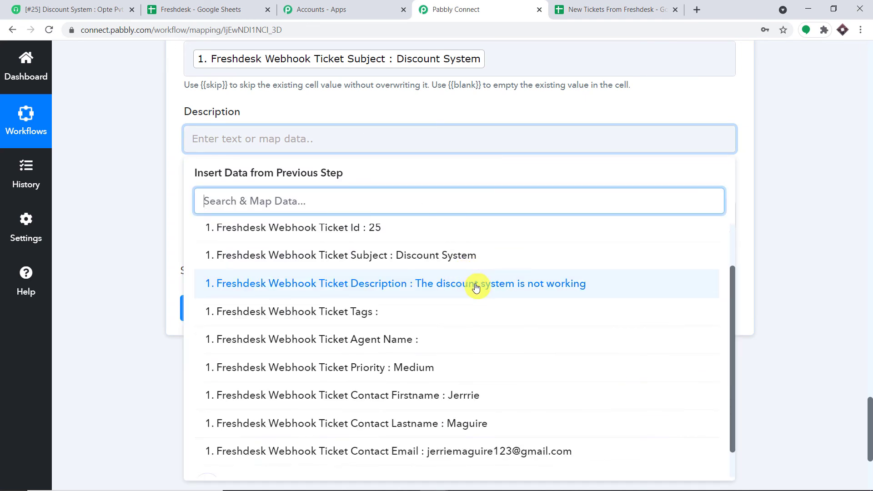
click(476, 284)
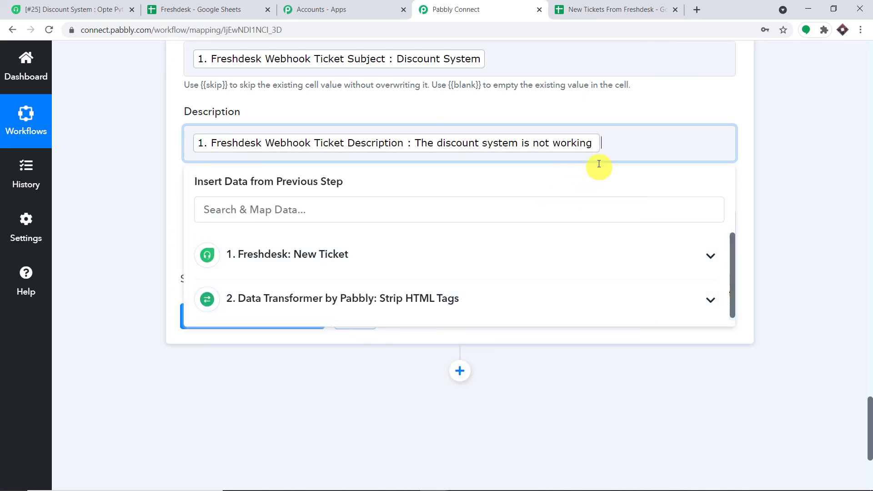
Replace the Description field's mapping with the Result value from the Data Transformer's Strip HTML Tags step
scroll(698, 163, up, 6)
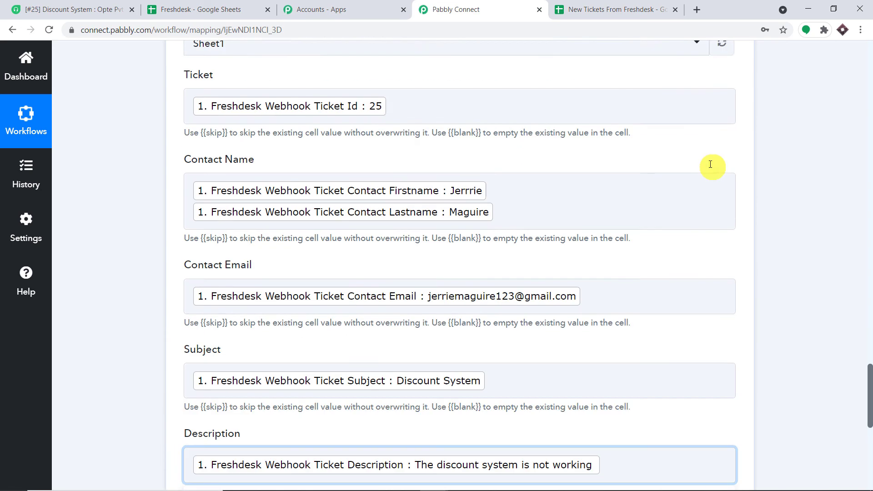
scroll(709, 164, up, 18)
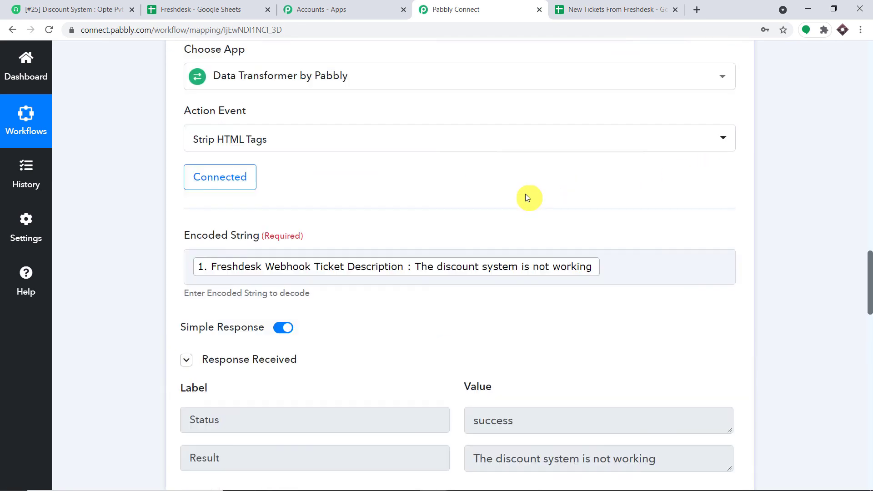
scroll(527, 198, up, 3)
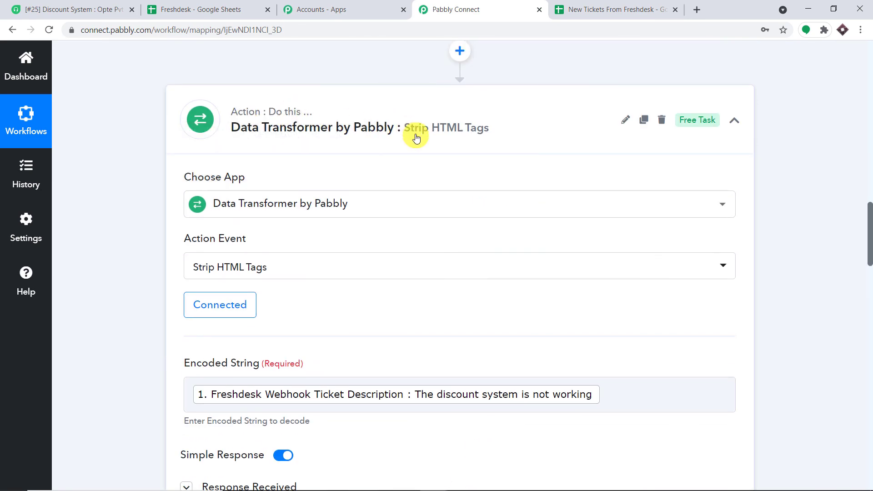
scroll(483, 159, down, 20)
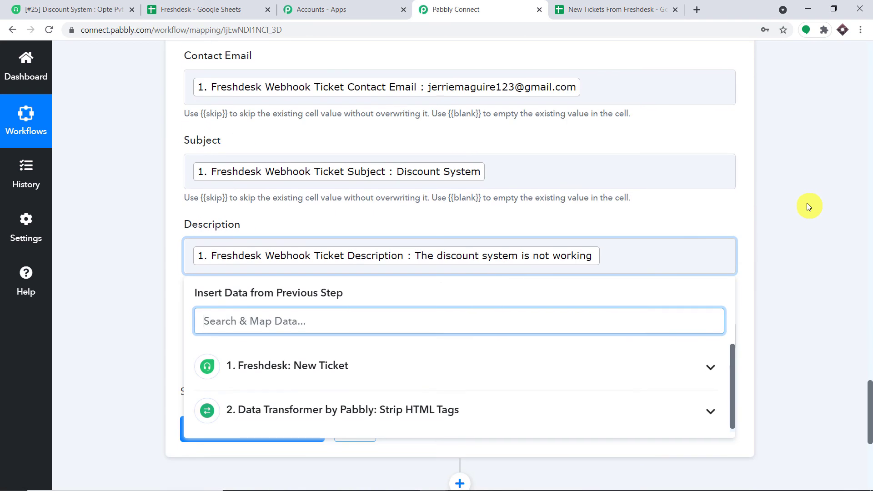
scroll(807, 202, down, 4)
click(612, 86)
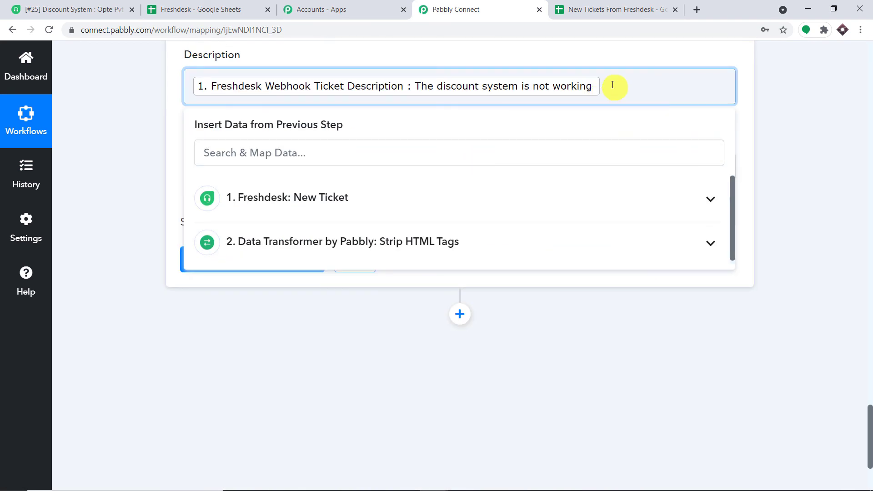
key(BackSpace)
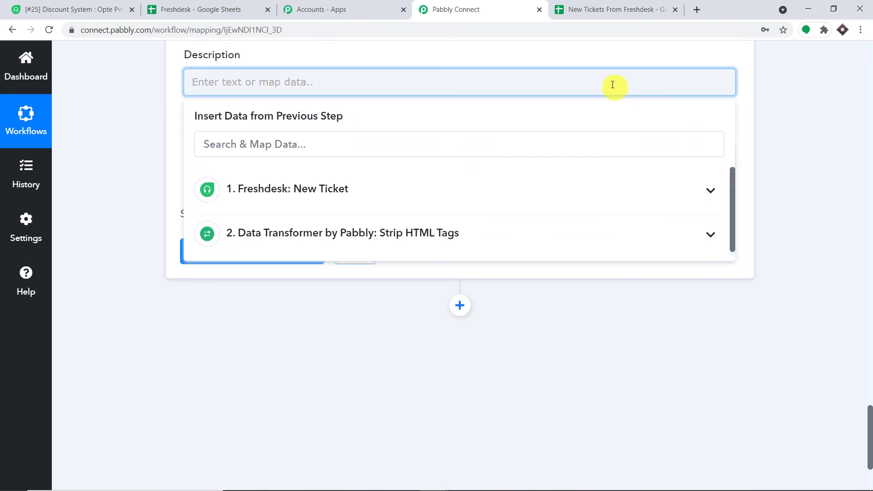
click(350, 241)
click(353, 299)
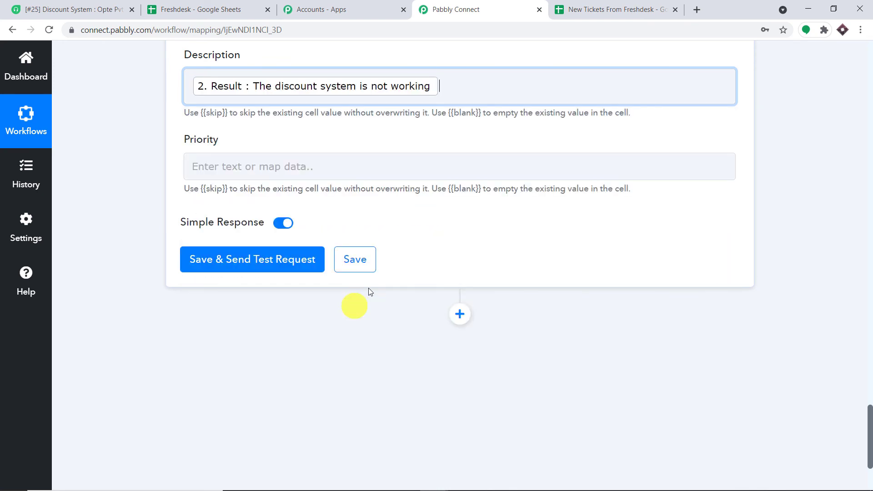
click(756, 122)
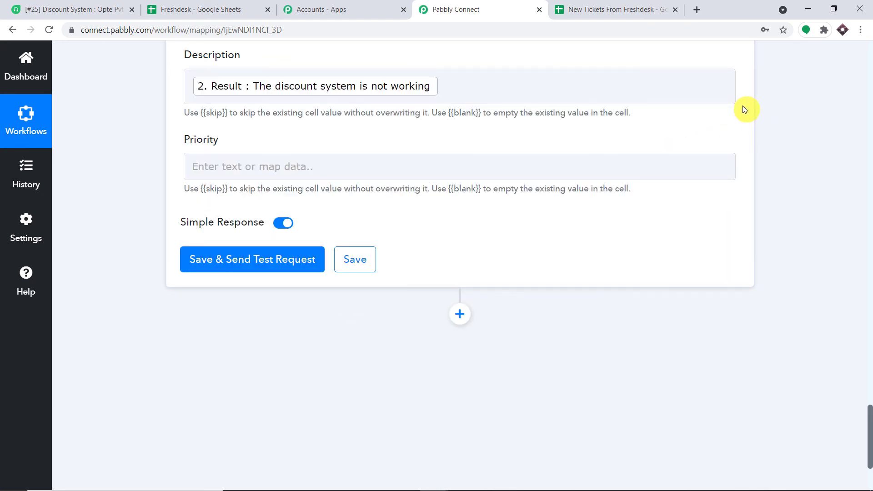
Map the Priority field to Freshdesk Webhook Ticket Priority from the New Ticket trigger
click(403, 169)
click(340, 270)
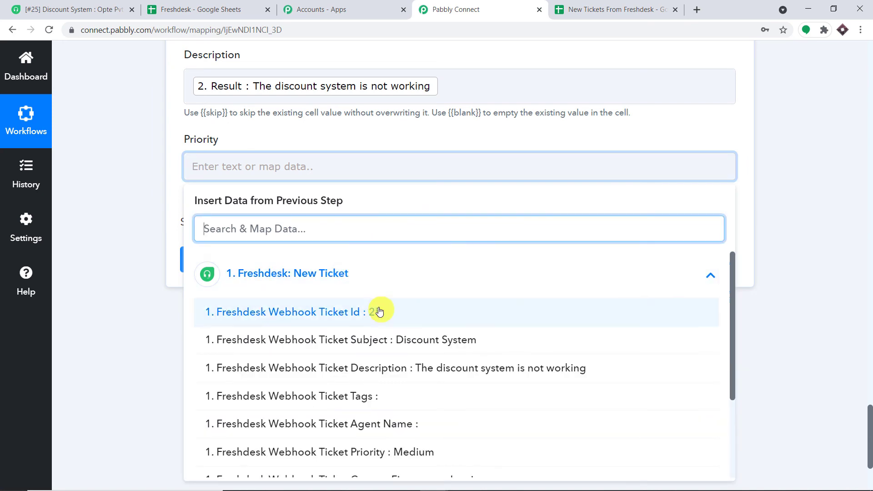
scroll(387, 364, down, 2)
click(388, 403)
click(724, 121)
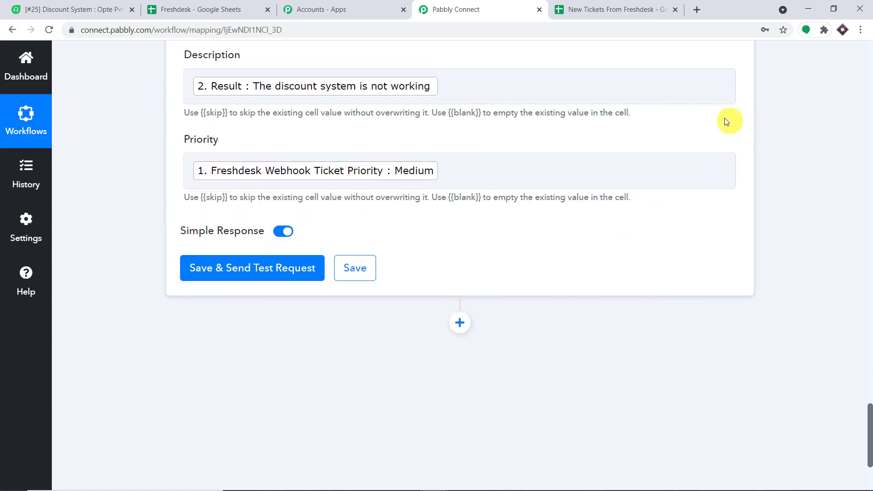
Review the field mappings, then save the Google Sheets action and send a test request
scroll(659, 132, up, 9)
scroll(559, 131, up, 2)
scroll(560, 131, down, 10)
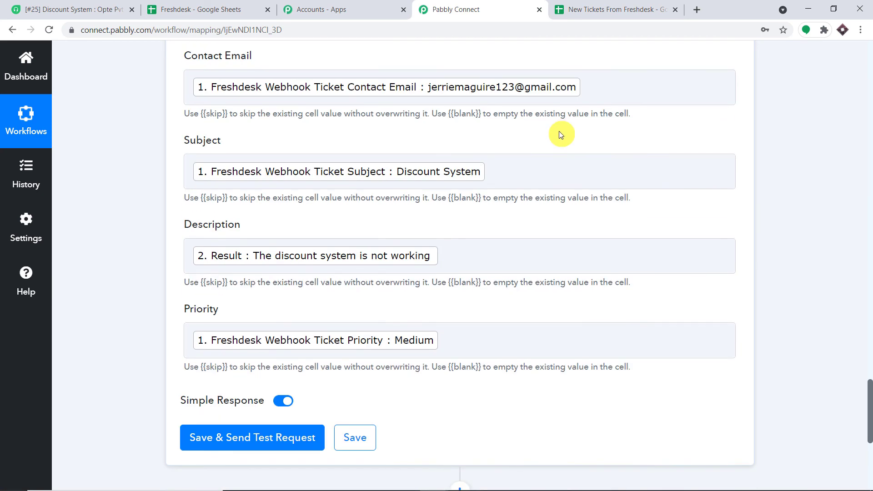
click(262, 222)
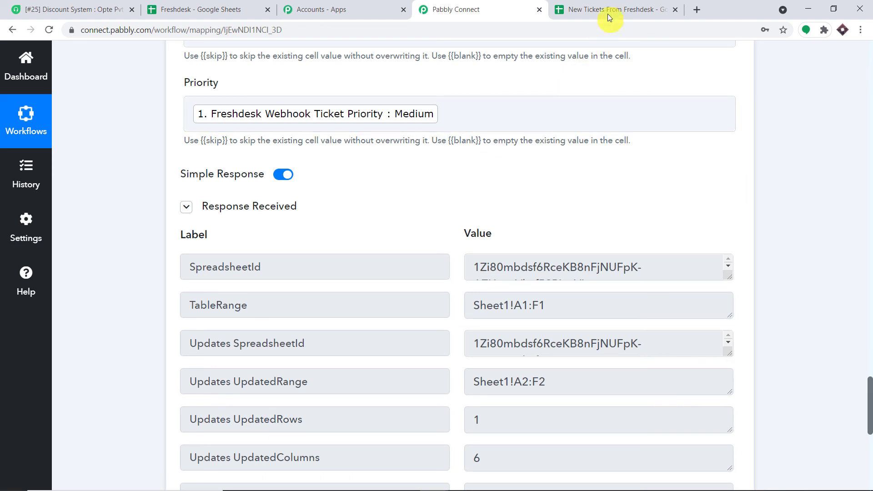
Check row 2 of New Tickets From Freshdesk cell by cell, from Ticket to Priority
click(606, 6)
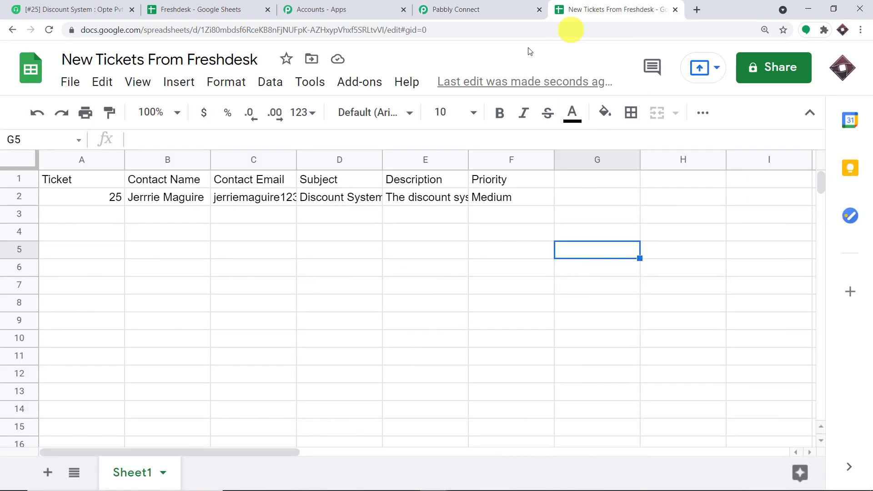
click(70, 200)
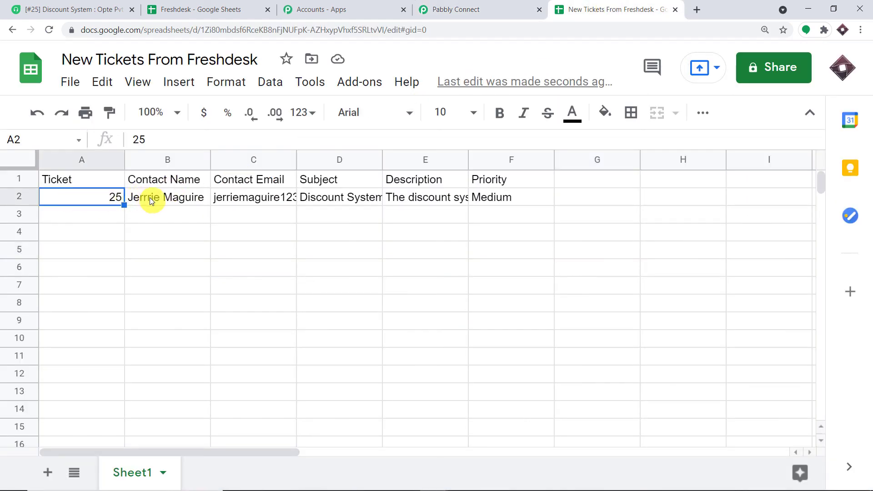
click(149, 197)
click(239, 202)
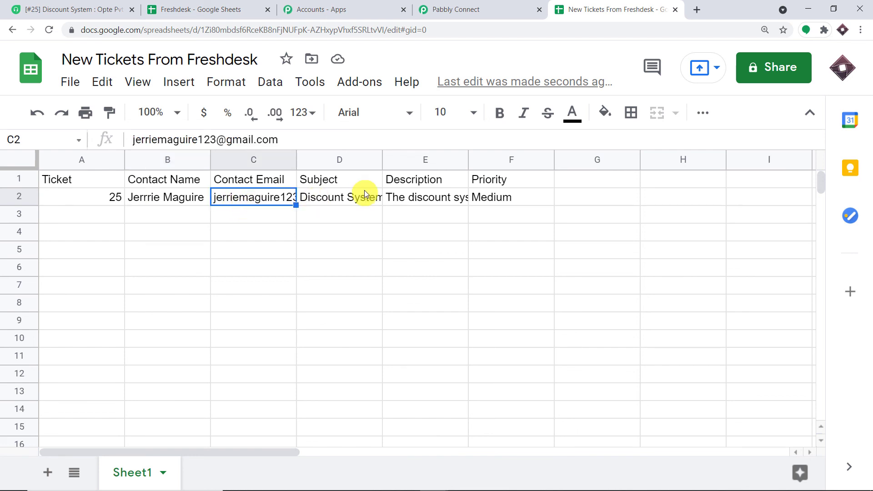
click(340, 198)
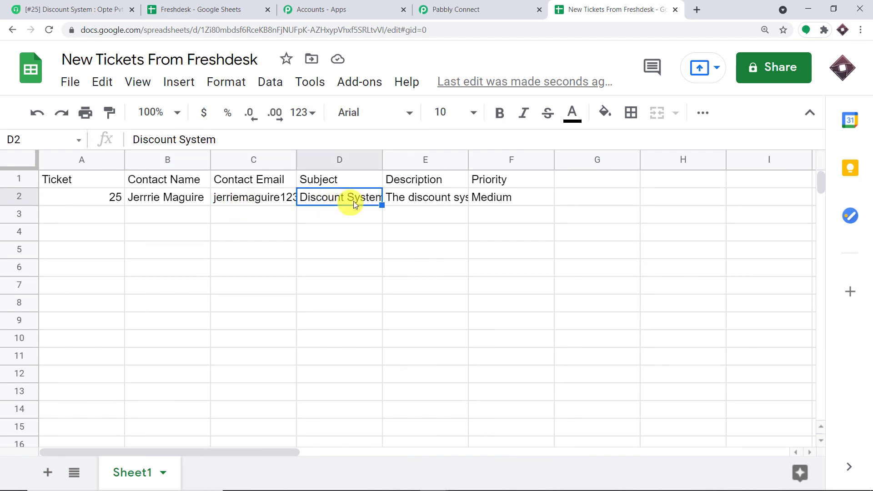
click(427, 202)
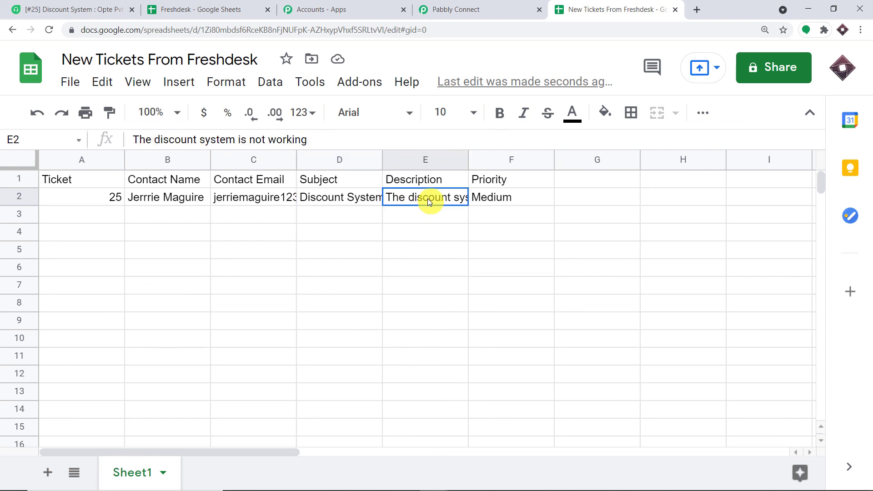
click(511, 202)
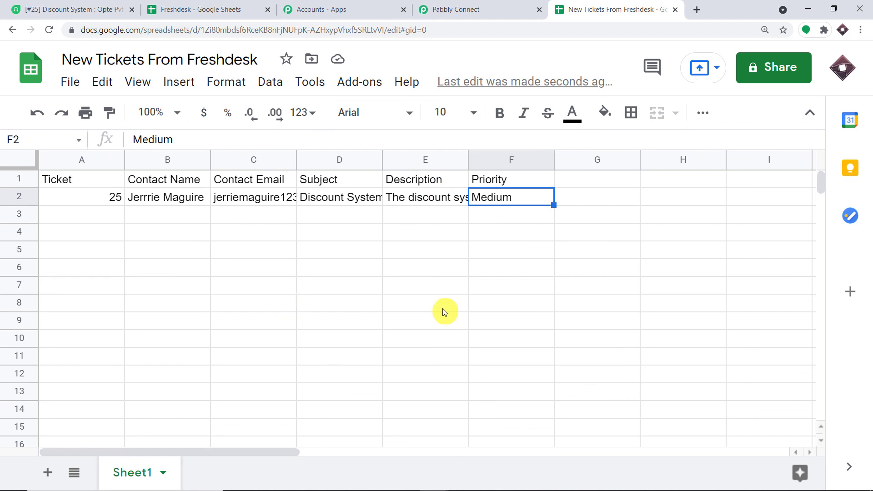
Return to Pabbly Connect and collapse the Google Sheets, Data Transformer and Freshdesk steps to review the workflow's overall structure
click(449, 12)
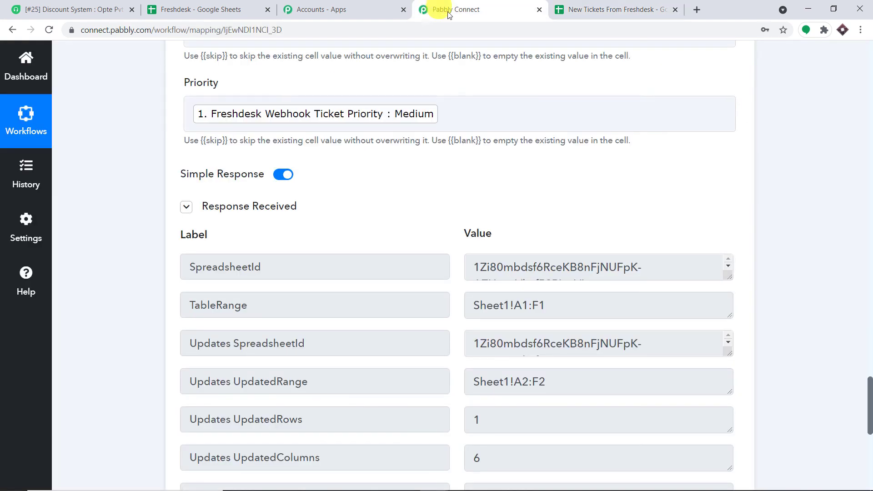
scroll(870, 293, up, 20)
scroll(805, 302, down, 1)
scroll(803, 302, up, 7)
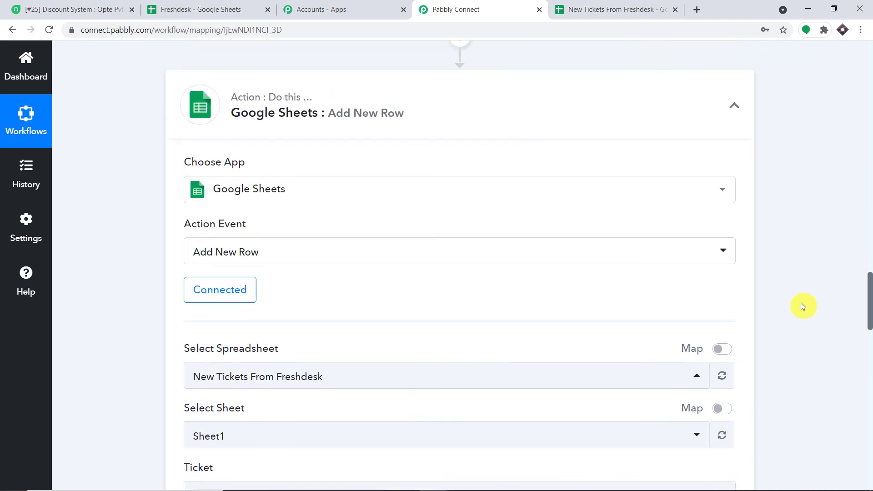
click(361, 292)
scroll(866, 249, up, 8)
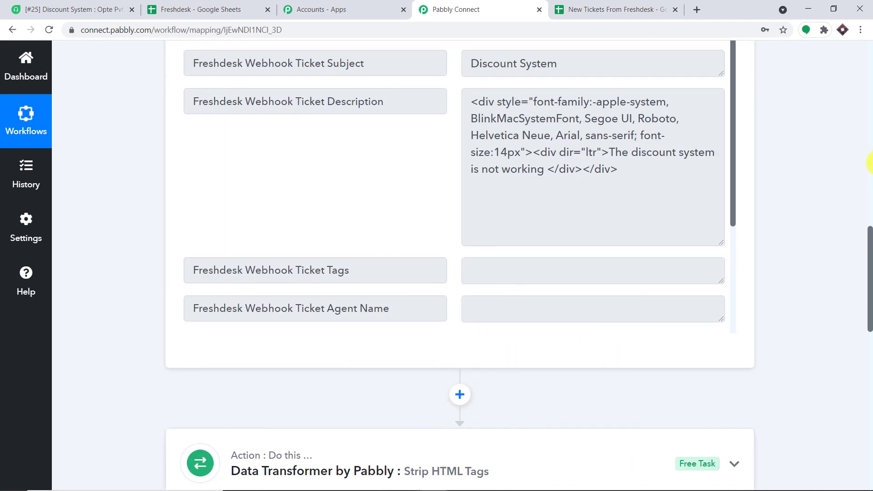
scroll(869, 157, up, 9)
scroll(869, 157, up, 5)
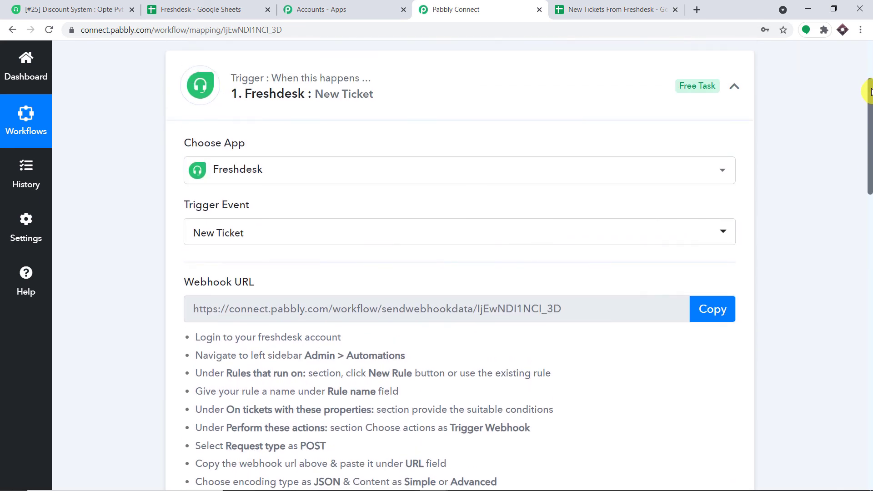
click(551, 79)
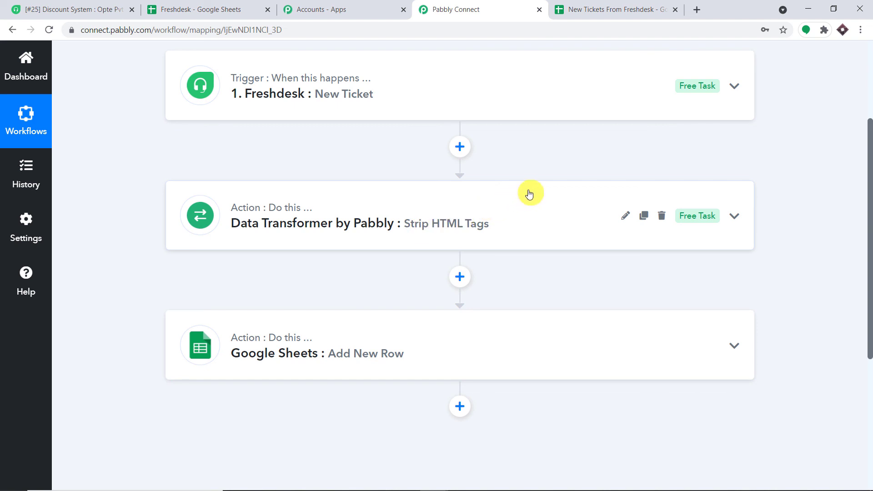
scroll(426, 293, down, 1)
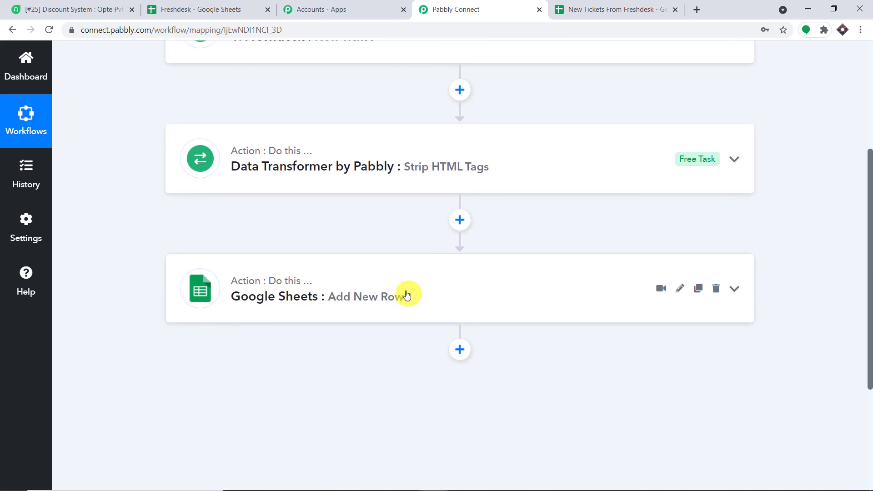
scroll(407, 295, up, 3)
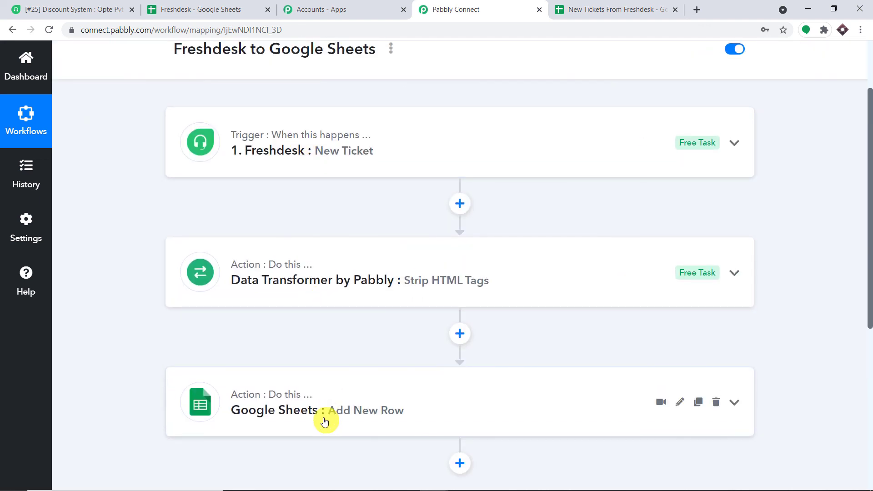